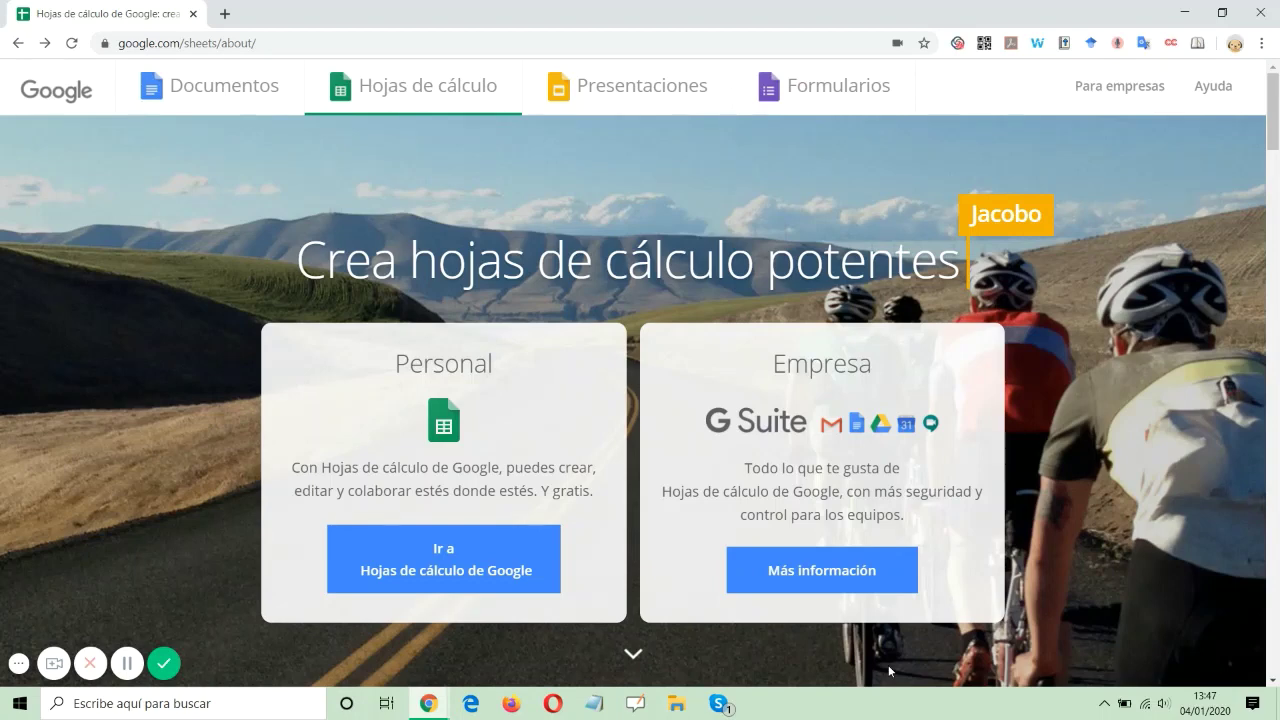
# Create a blank spreadsheet in Hojas de cálculo and name it "Diana de aprendizaje de medias"
pyautogui.click(439, 583)
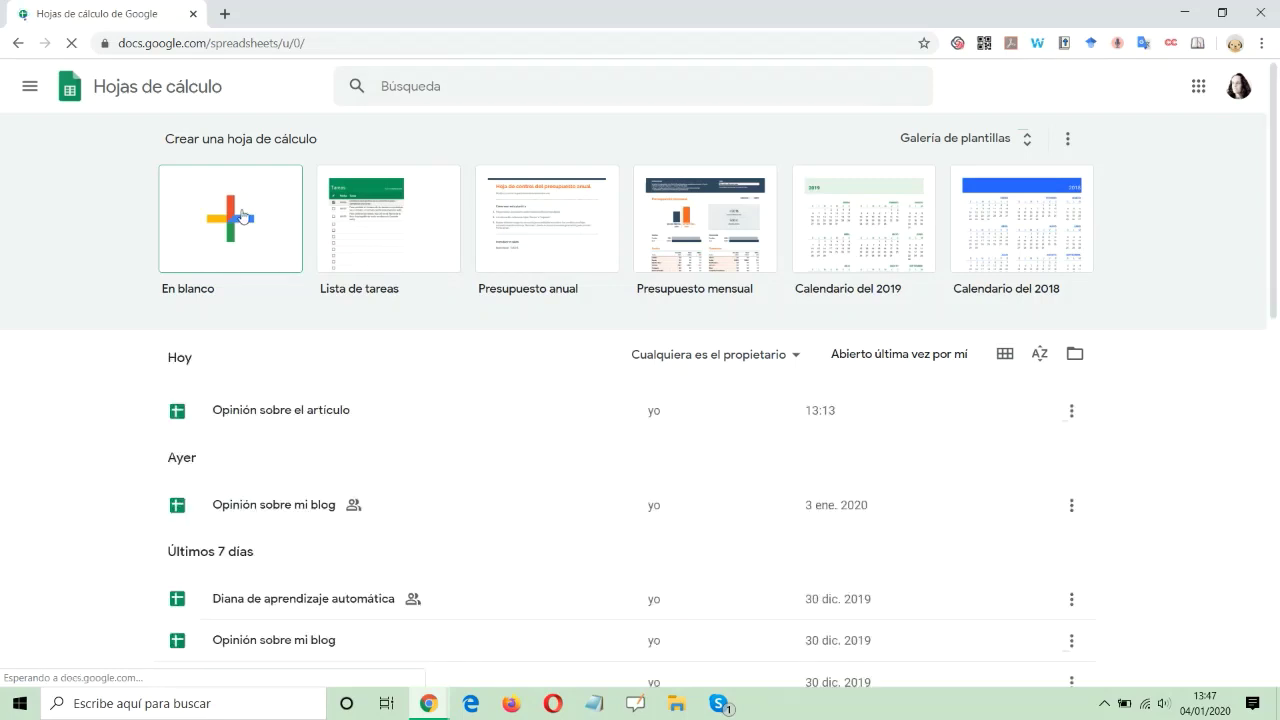
pyautogui.click(292, 259)
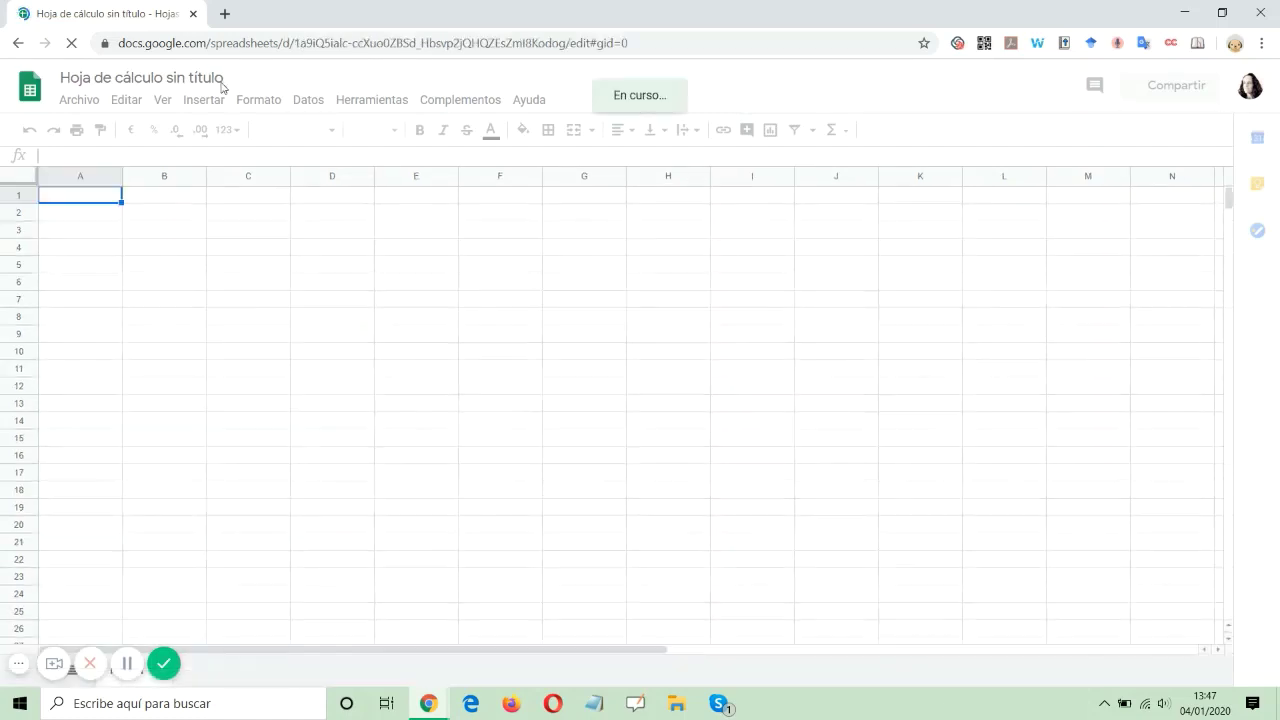
pyautogui.click(172, 80)
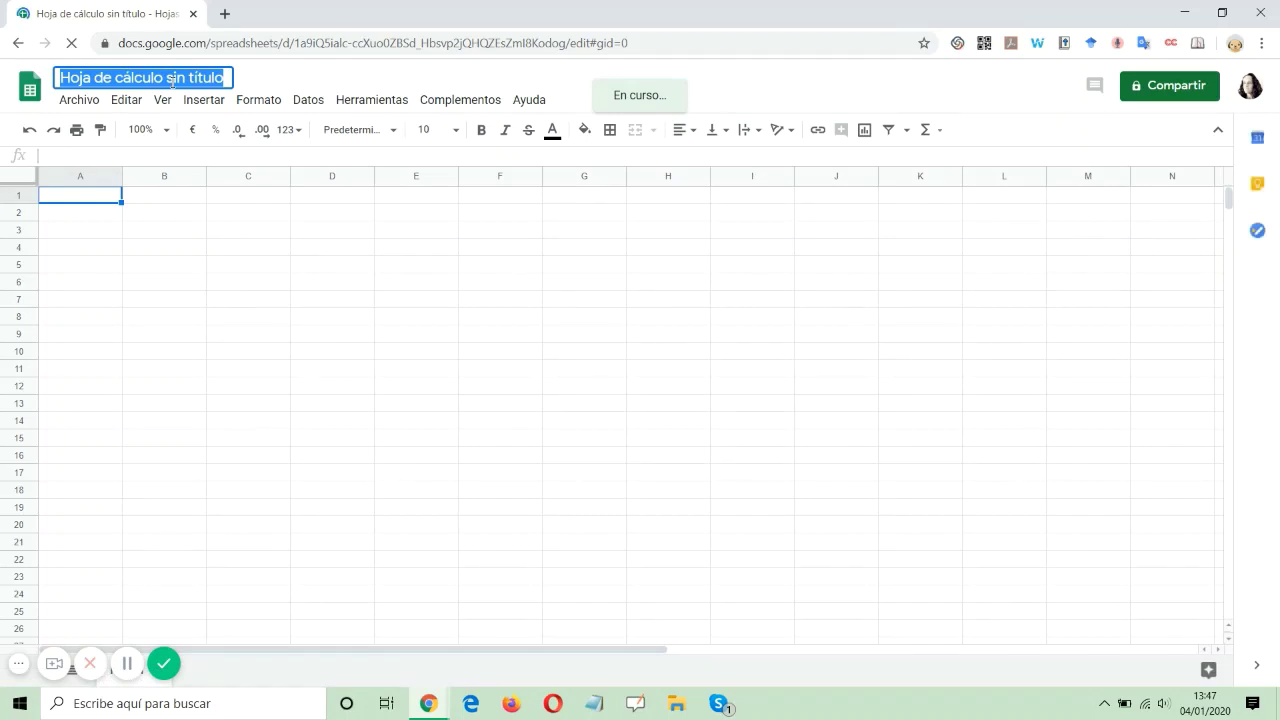
pyautogui.write('Diana de aprendizje')
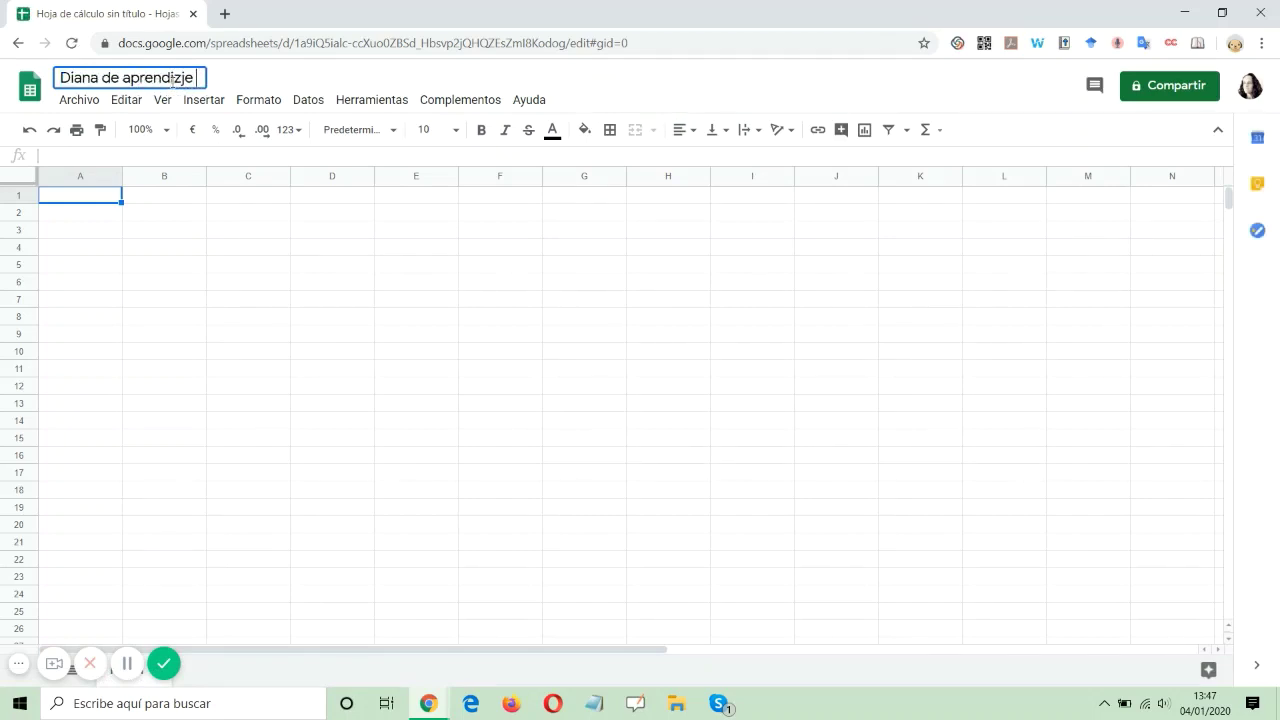
pyautogui.press('BackSpace')
pyautogui.press('BackSpace')
pyautogui.press('BackSpace')
pyautogui.write('aje de medias')
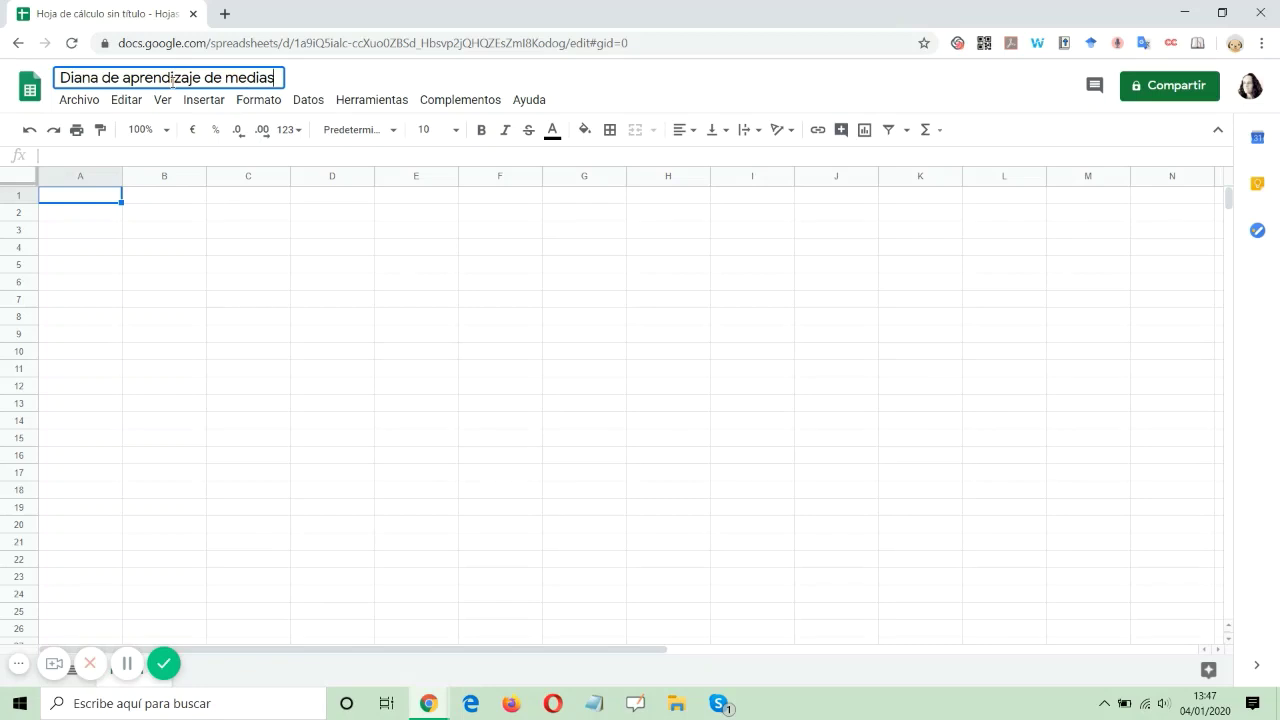
pyautogui.click(306, 205)
# Insert a form linked to the spreadsheet and set its first question to the linear scale type (Escala lineal)
pyautogui.click(198, 102)
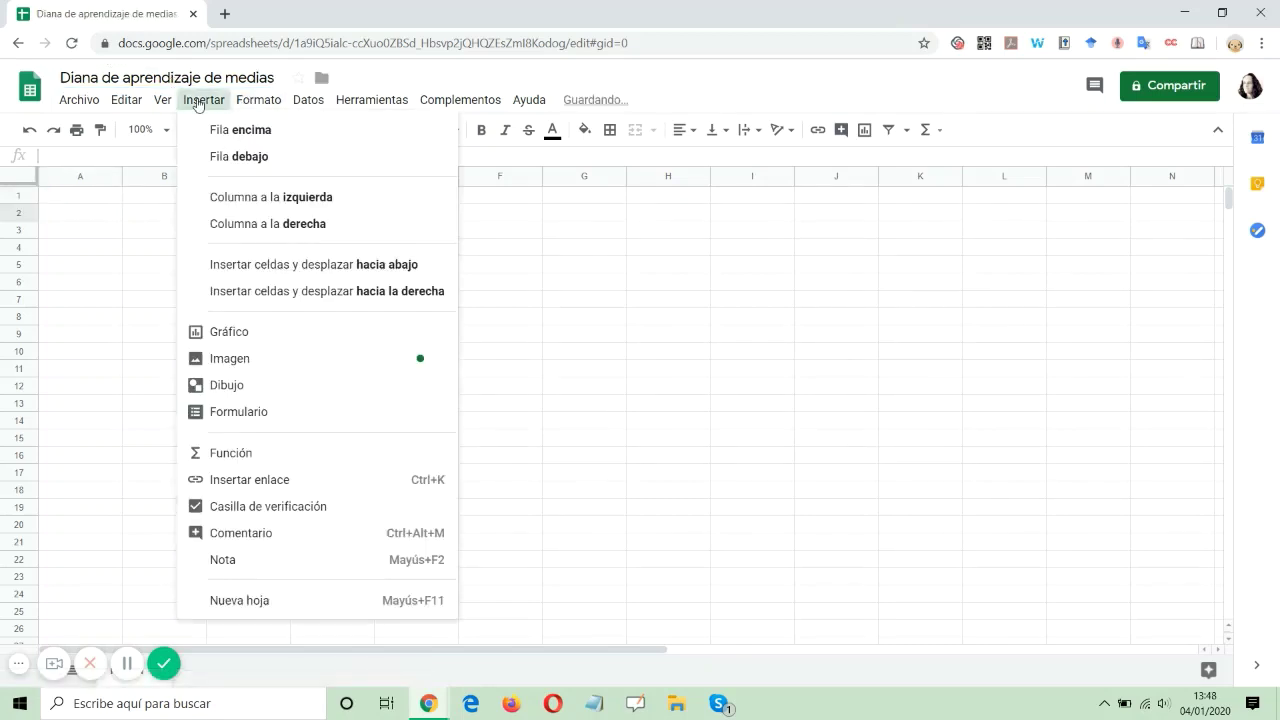
pyautogui.click(224, 412)
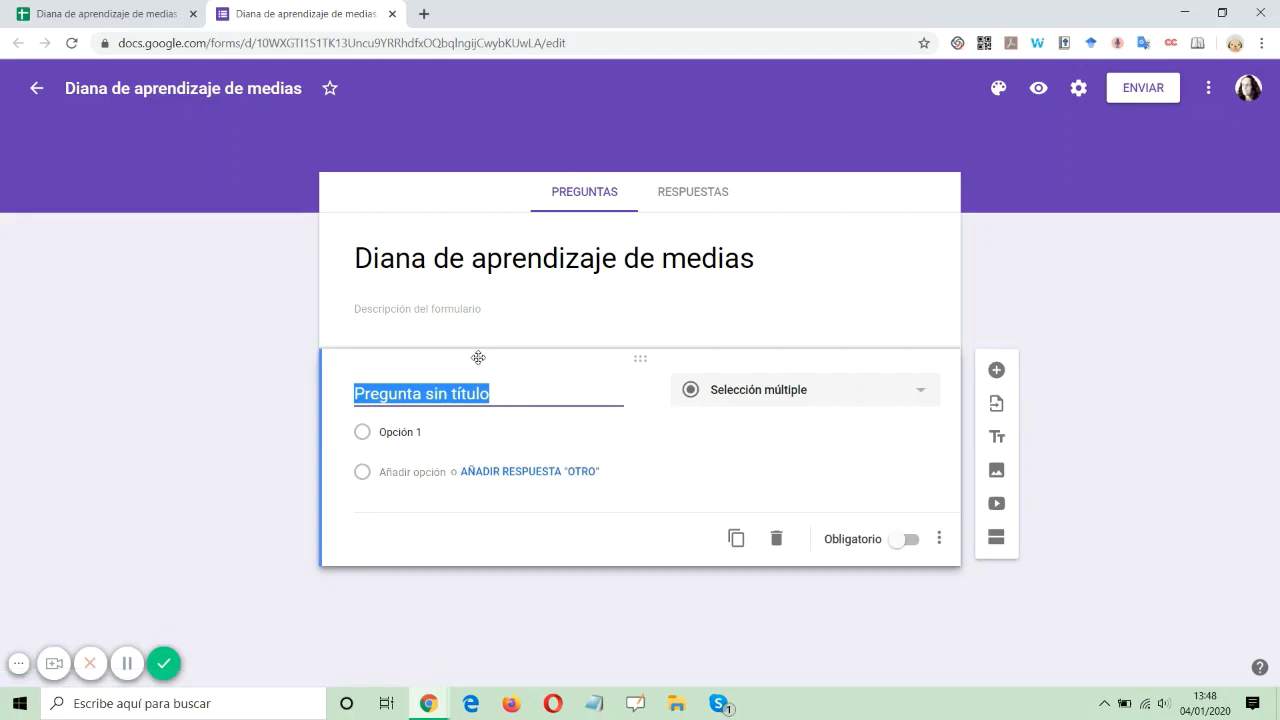
pyautogui.click(913, 398)
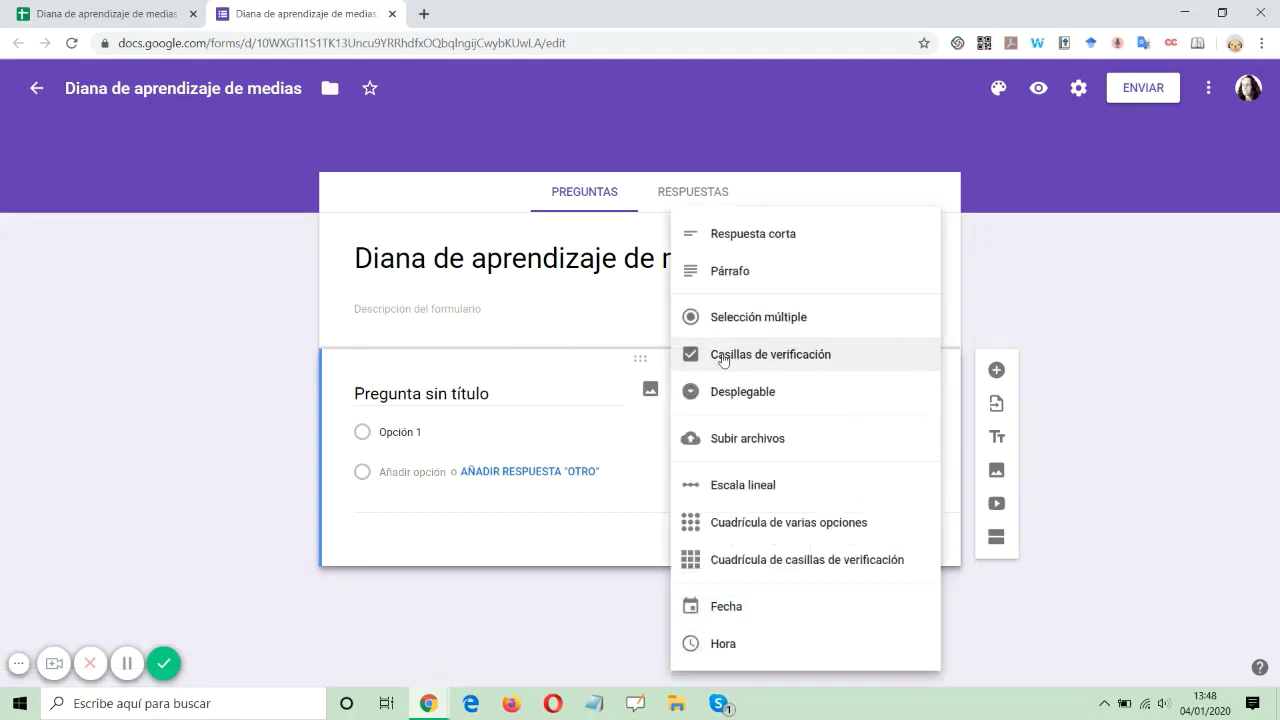
pyautogui.click(720, 490)
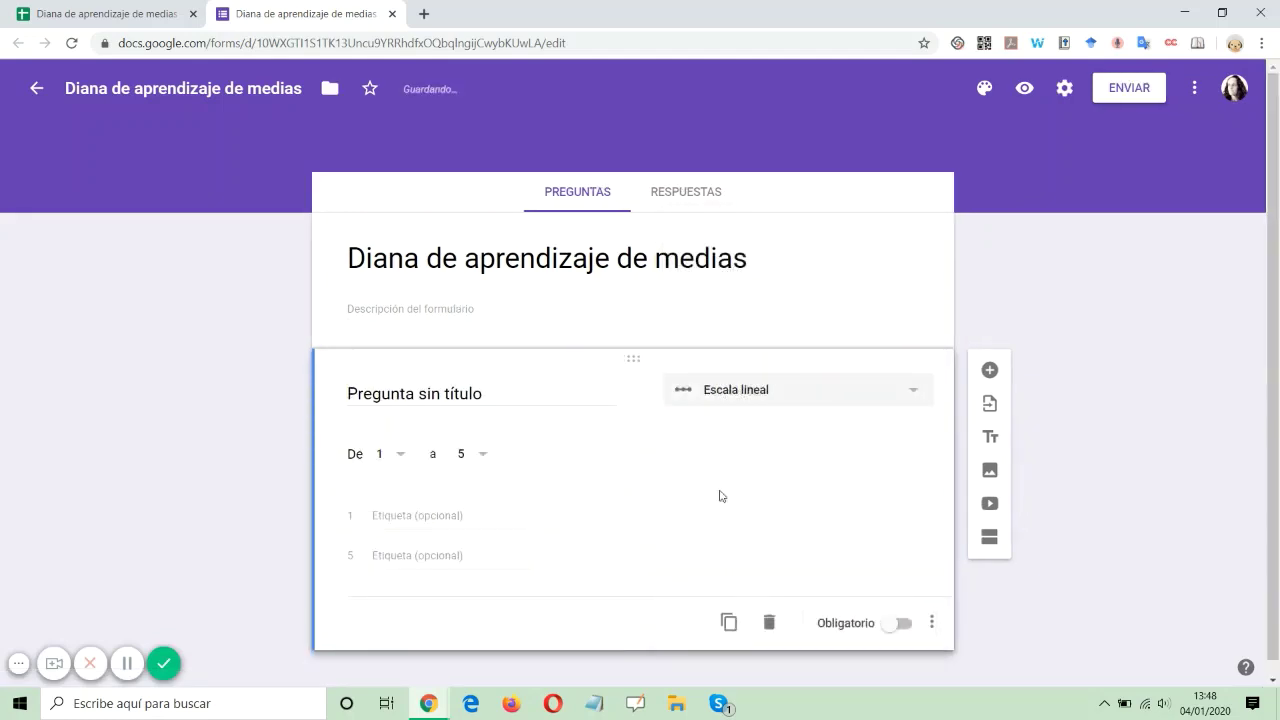
# Enter "Opinión de los alumnos de nuestra docencia" as the form description
pyautogui.click(378, 391)
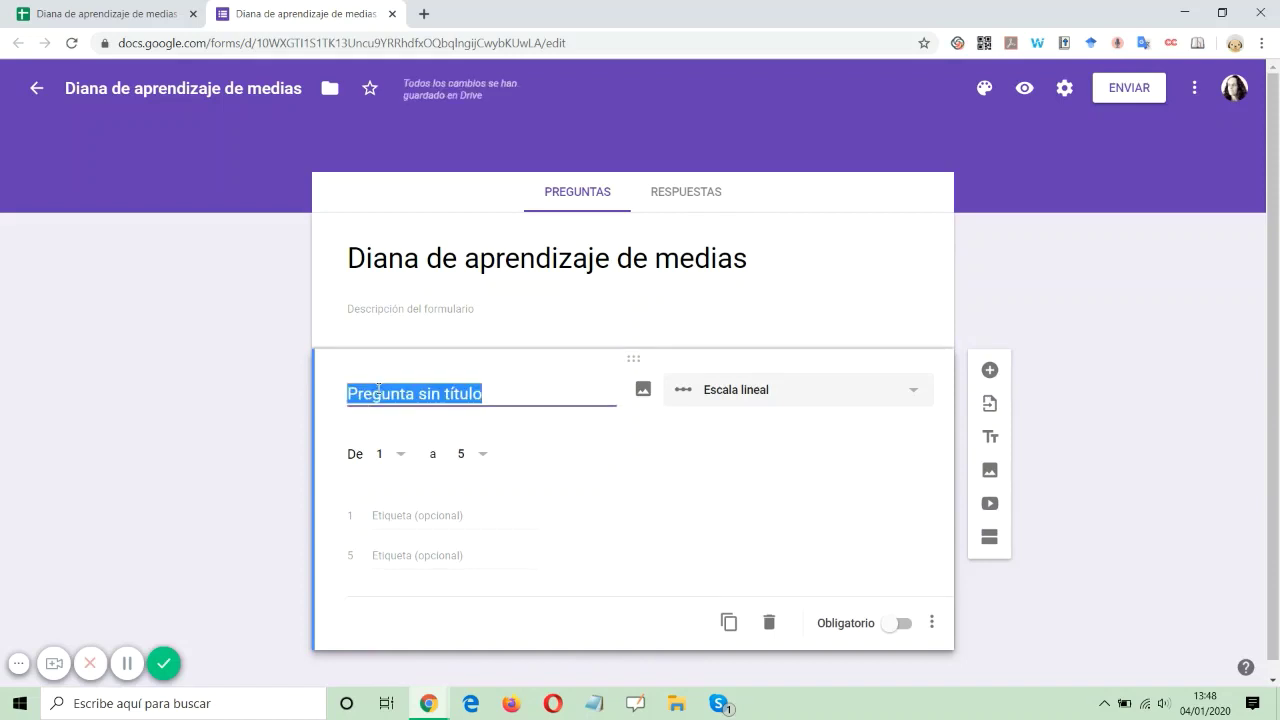
pyautogui.click(379, 309)
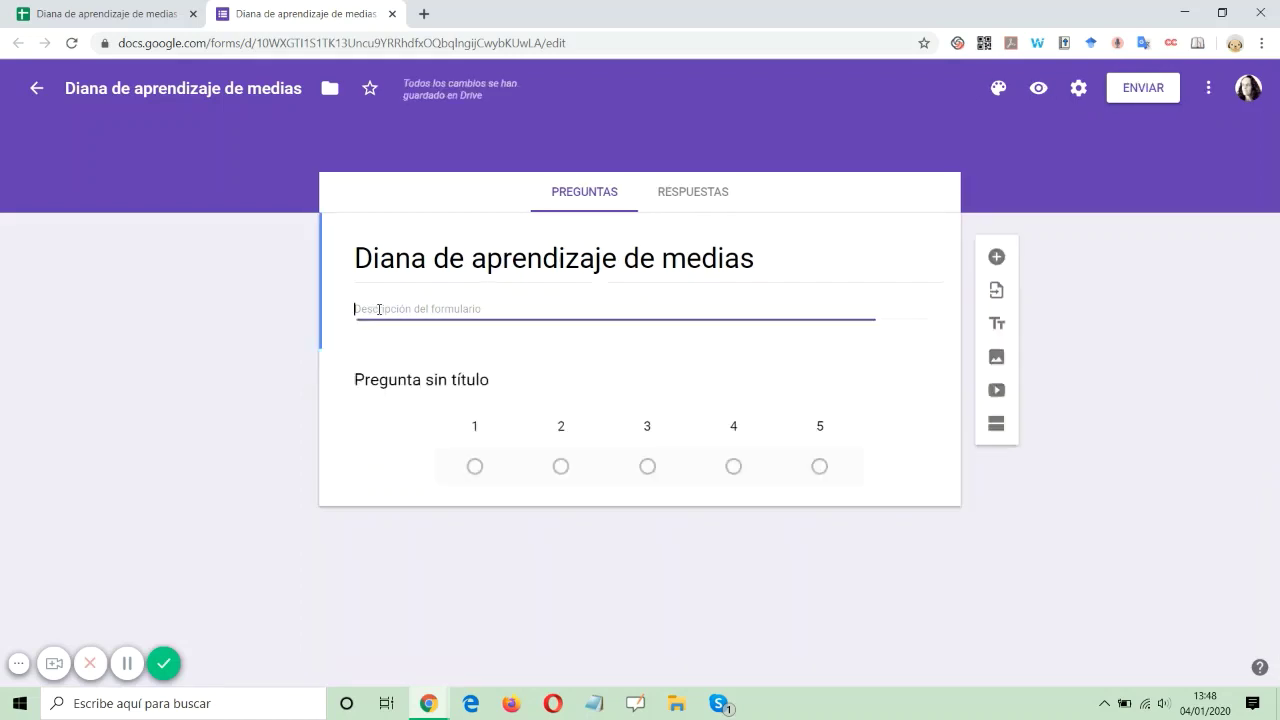
pyautogui.write('a')
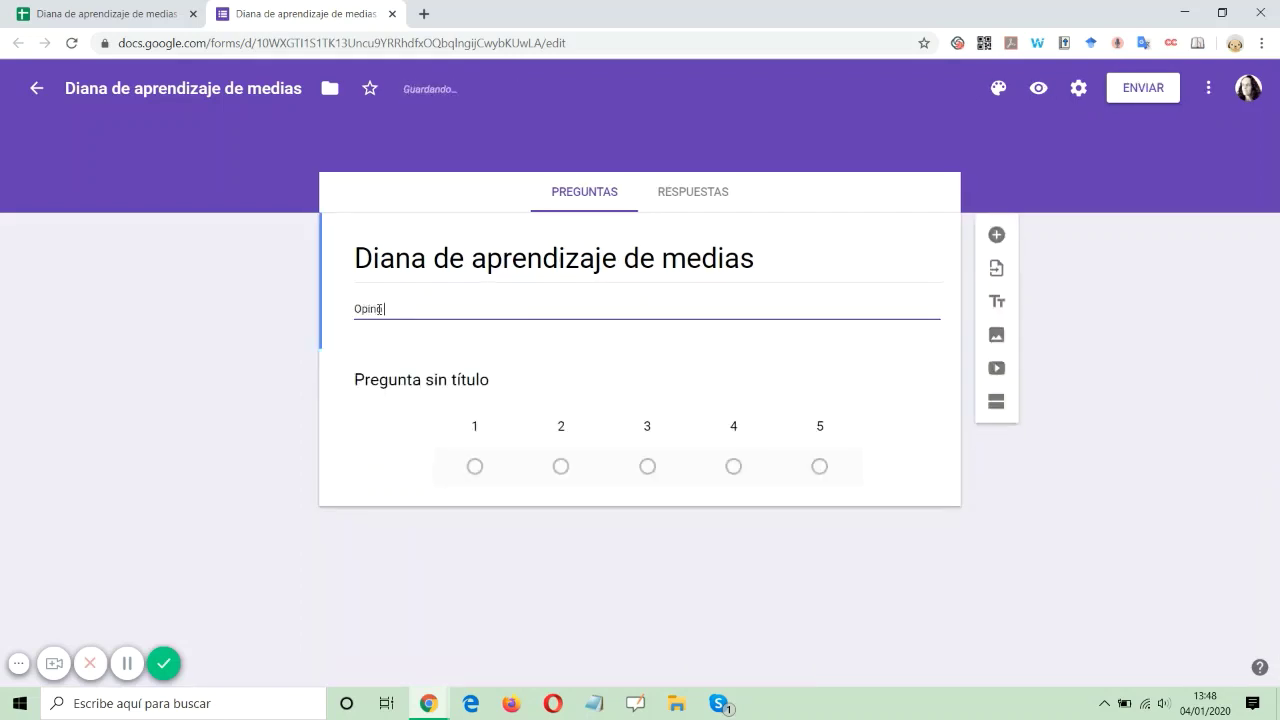
pyautogui.write('pinión de los')
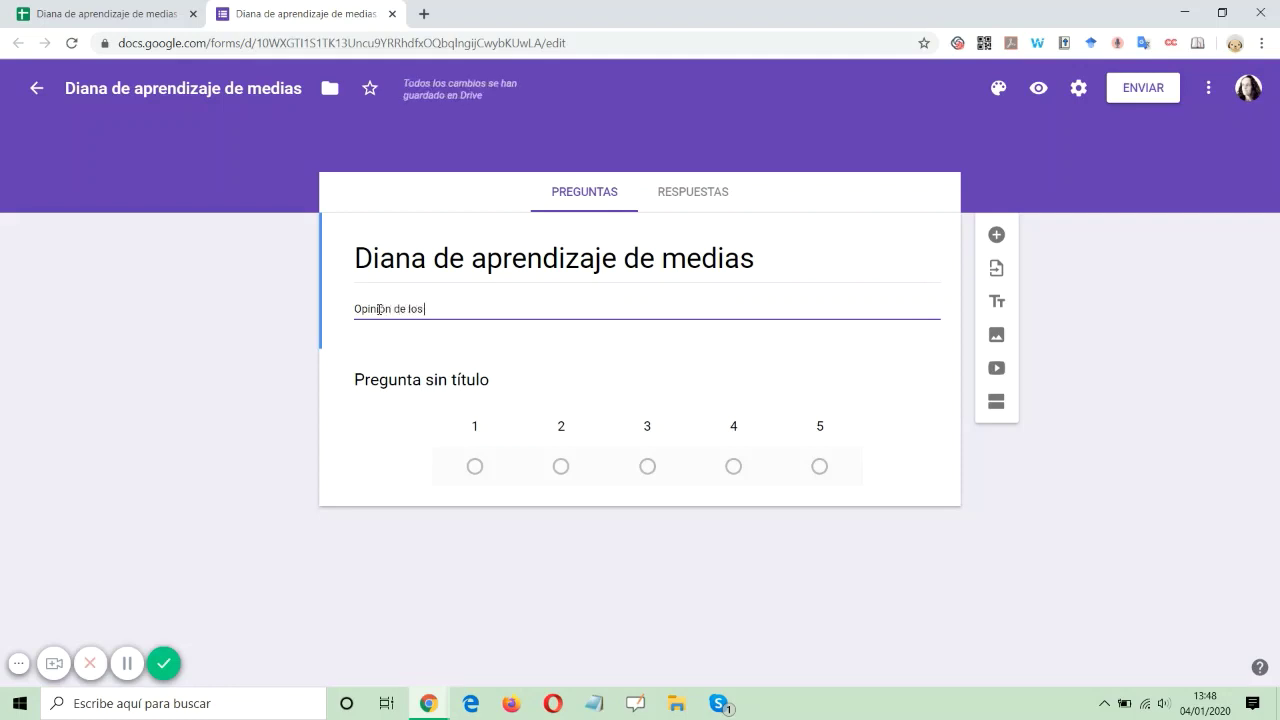
pyautogui.write(' alumnos de nuestra docencia')
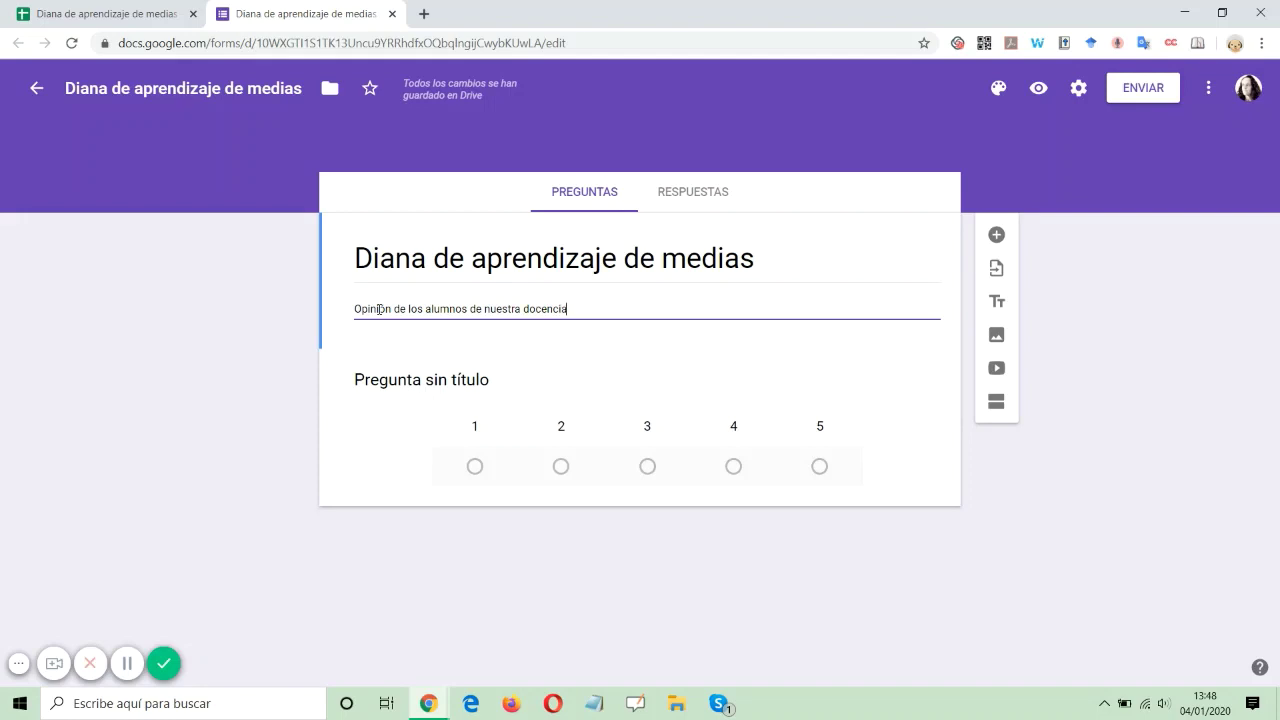
# Title the linear scale question "Claridad", make it required, and add another question below it
pyautogui.click(398, 374)
pyautogui.write('Cla')
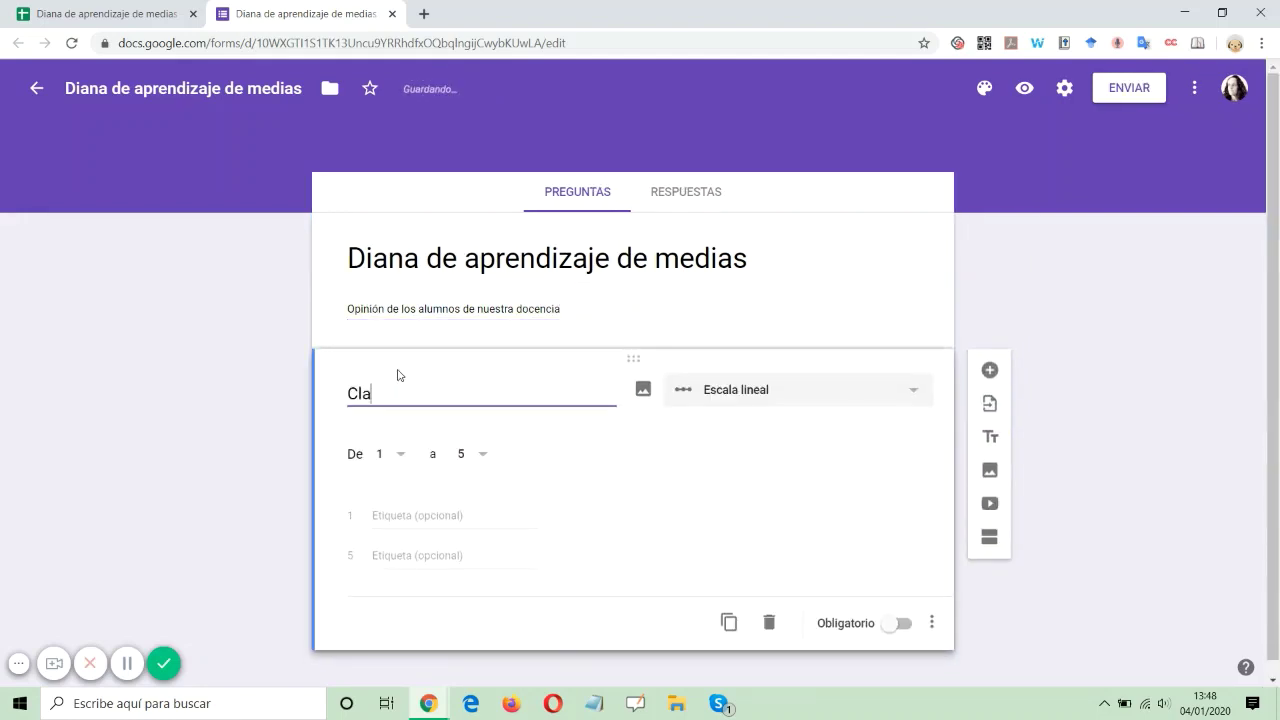
pyautogui.write('ridad')
pyautogui.click(902, 622)
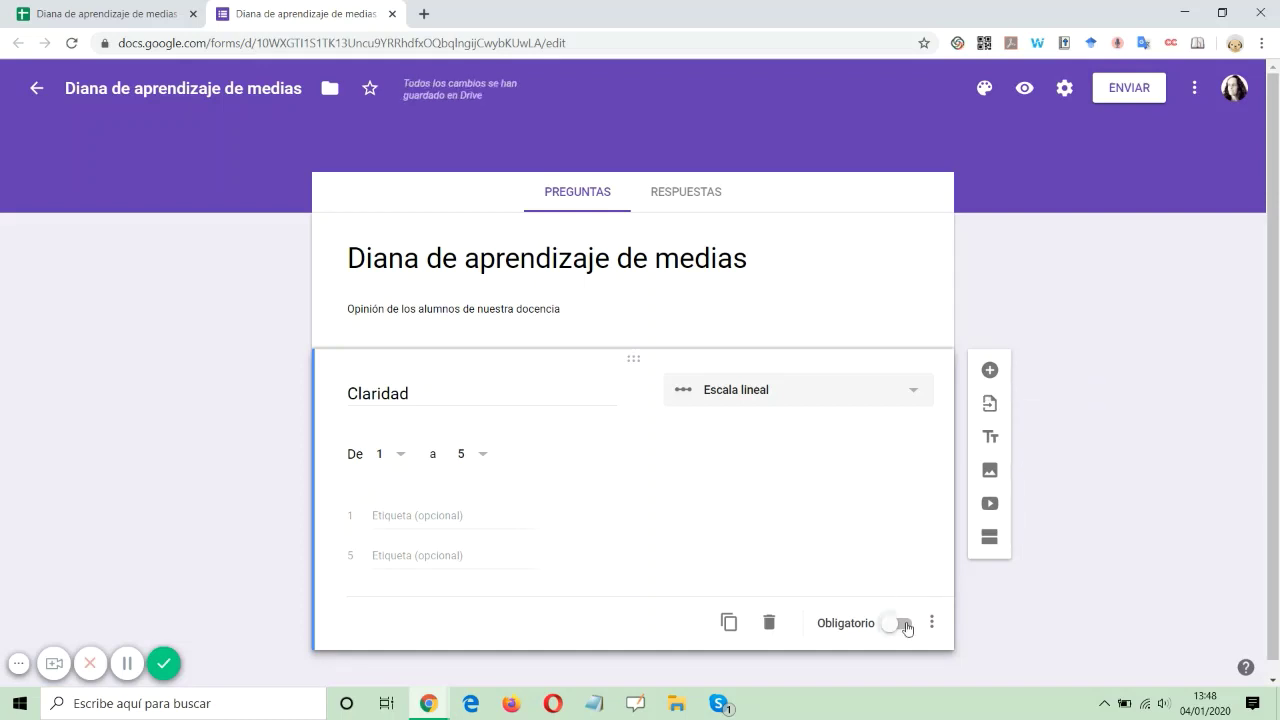
pyautogui.click(990, 372)
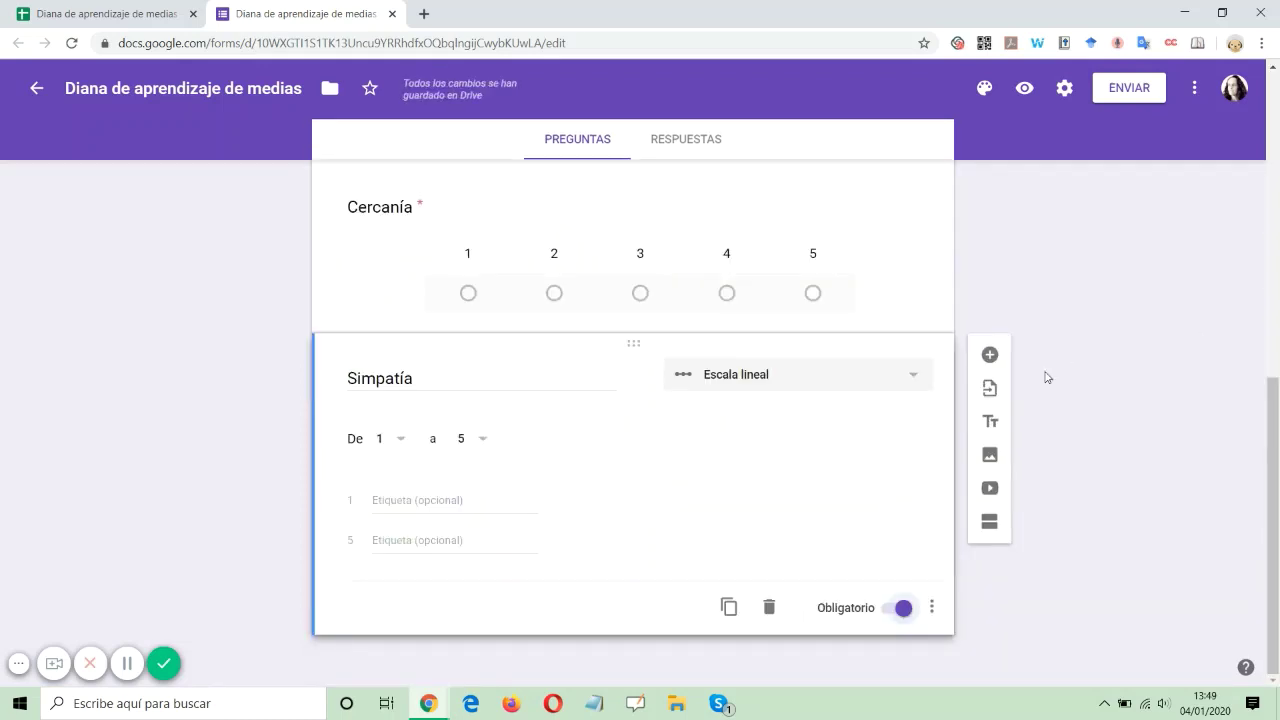
# Preview the form and submit a response with Claridad 3, Exigencia 4, Empatía 3, Cercanía 4 and Simpatía 3
pyautogui.click(1024, 90)
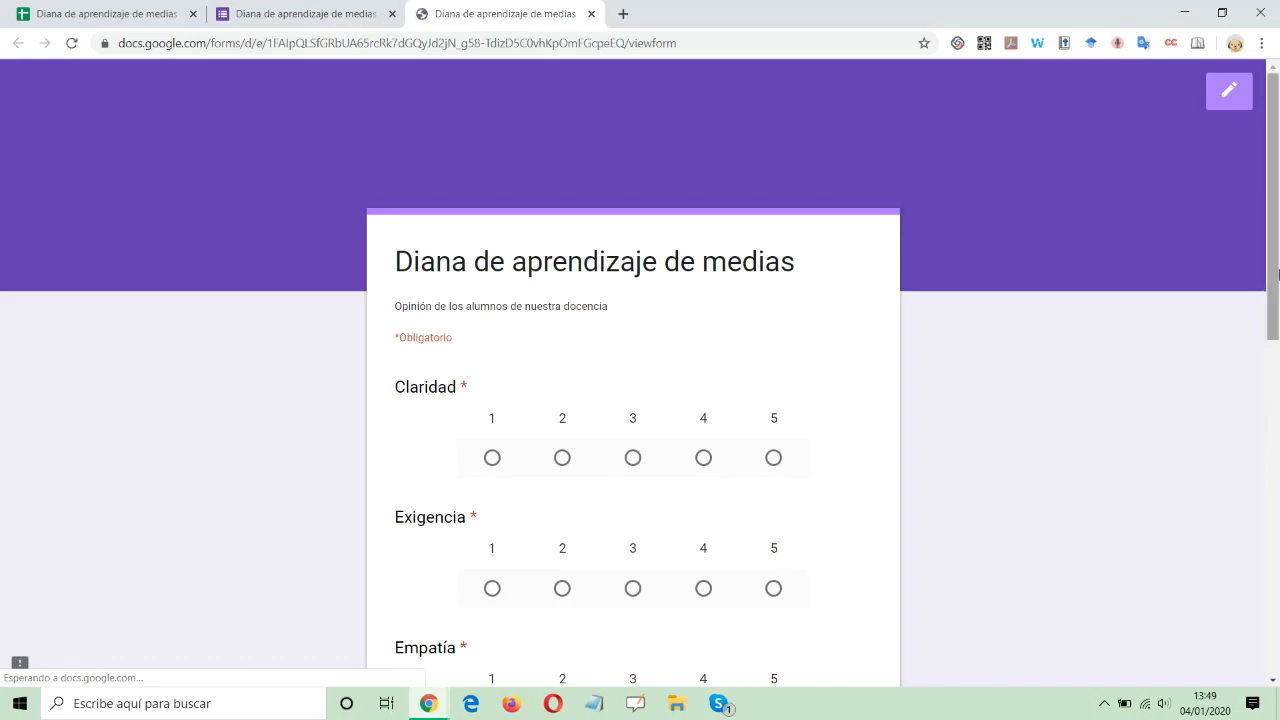
pyautogui.moveTo(1273, 320); pyautogui.dragTo(1195, 400)
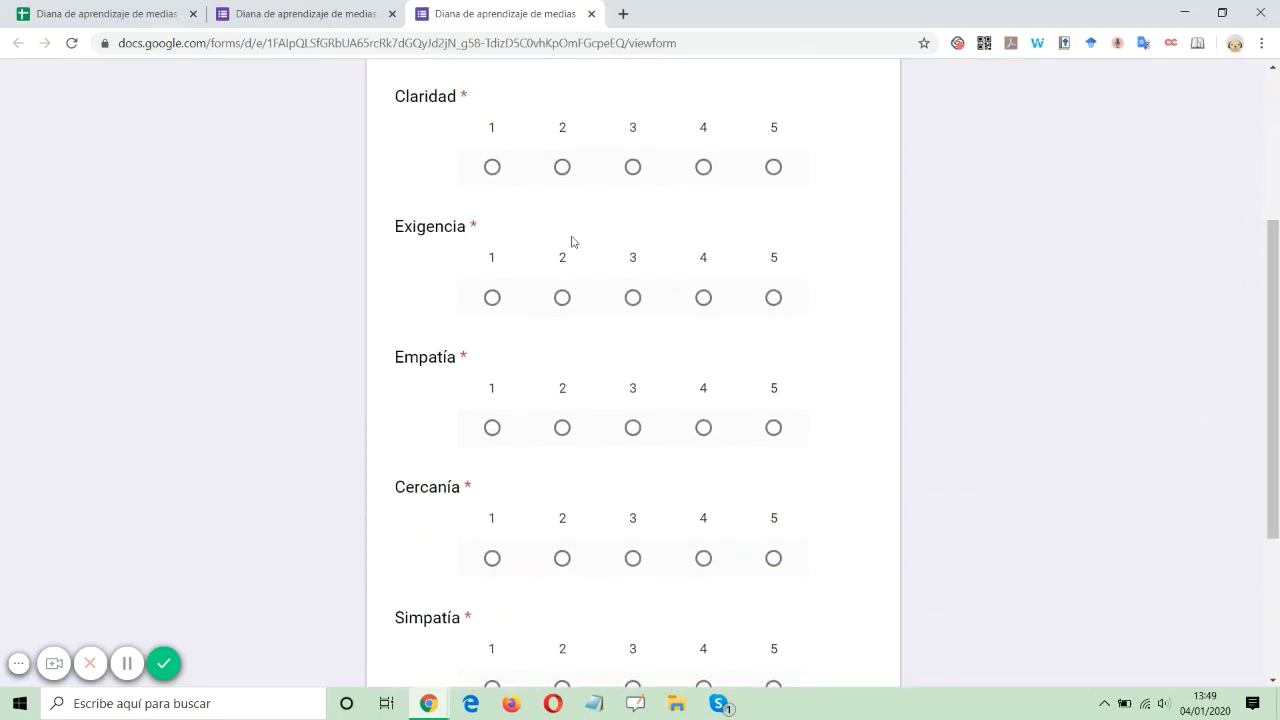
pyautogui.click(630, 172)
pyautogui.click(706, 302)
pyautogui.click(632, 430)
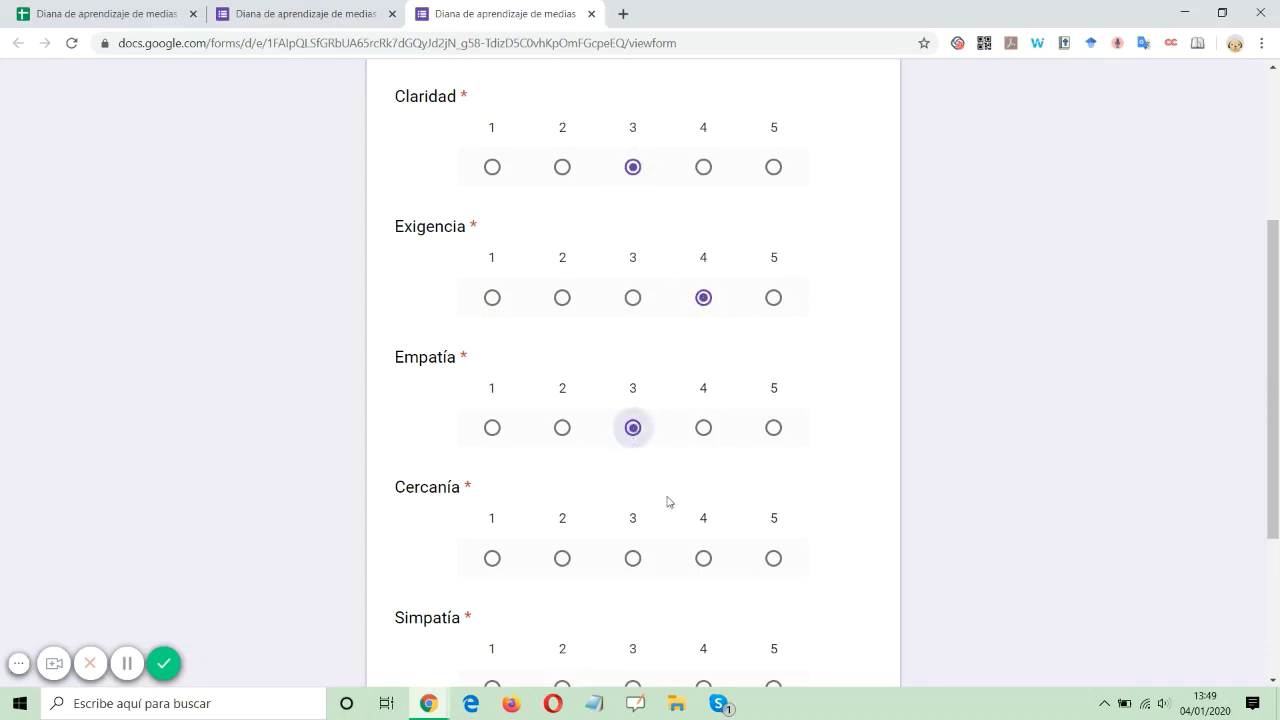
pyautogui.click(702, 556)
pyautogui.click(633, 686)
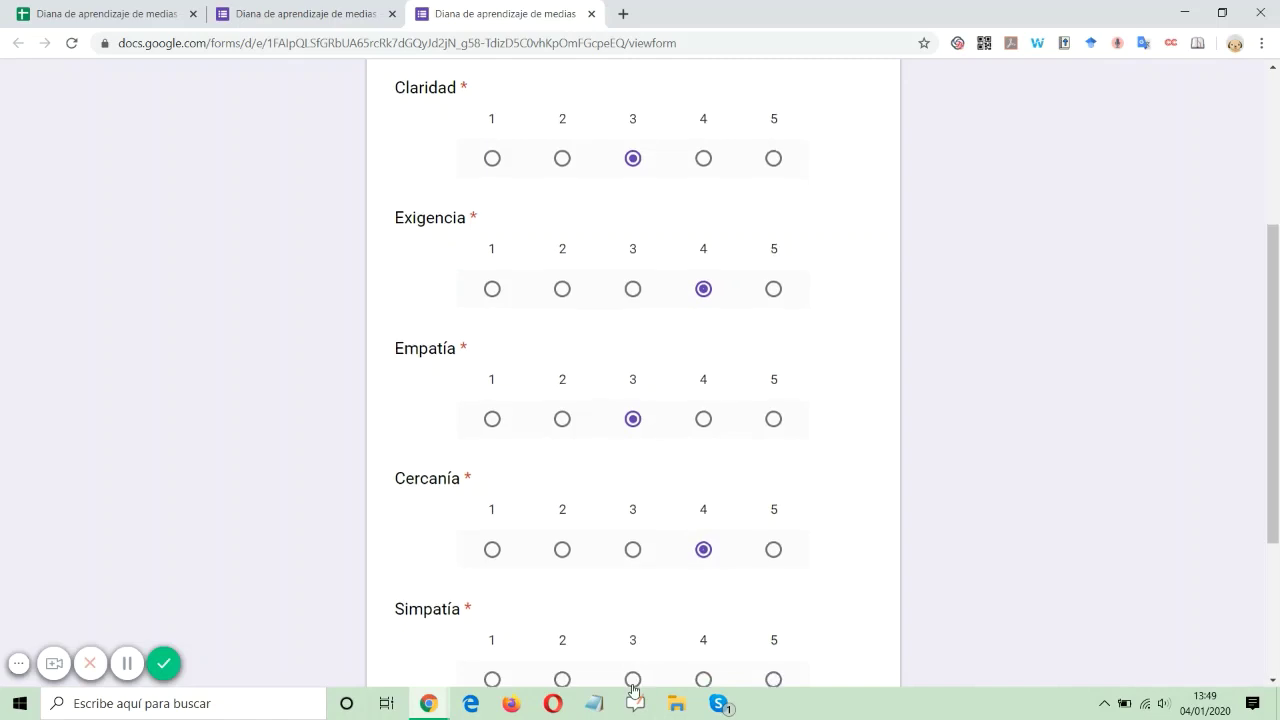
pyautogui.scroll(-3, 545, 666)
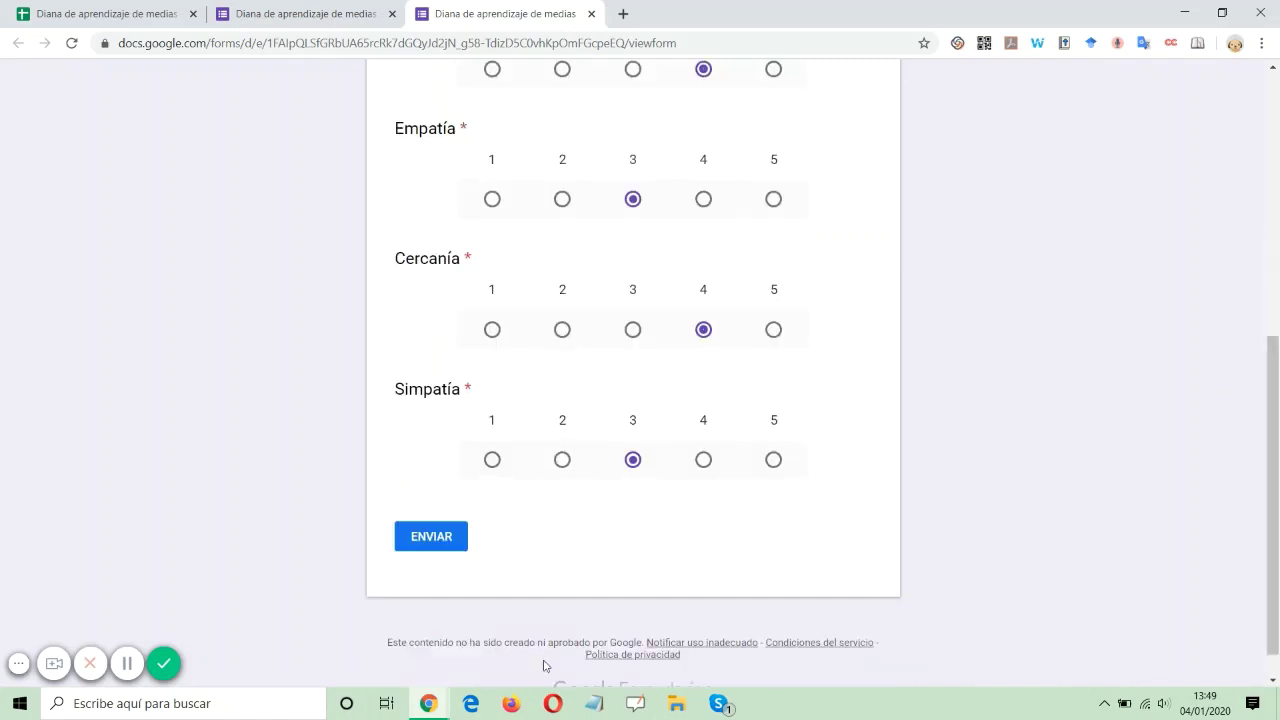
pyautogui.click(452, 527)
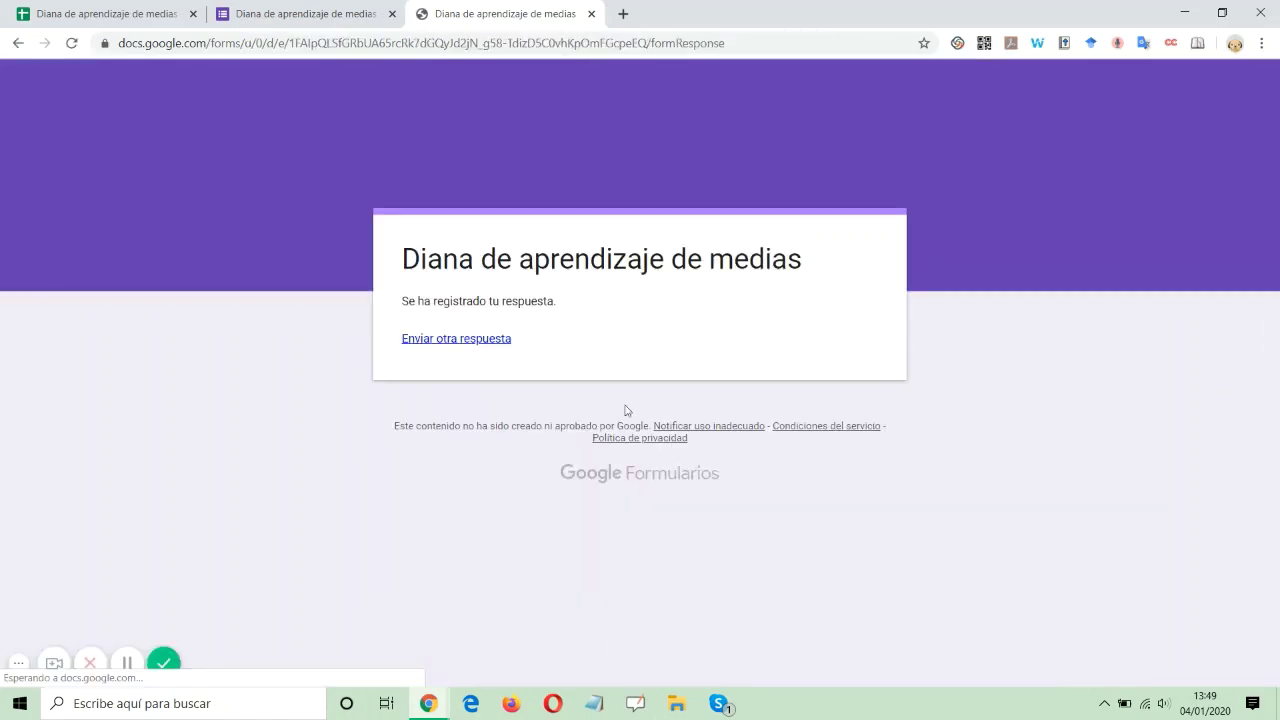
# Submit another form response rating all five questions, from Claridad to Simpatía, with 1
pyautogui.click(452, 338)
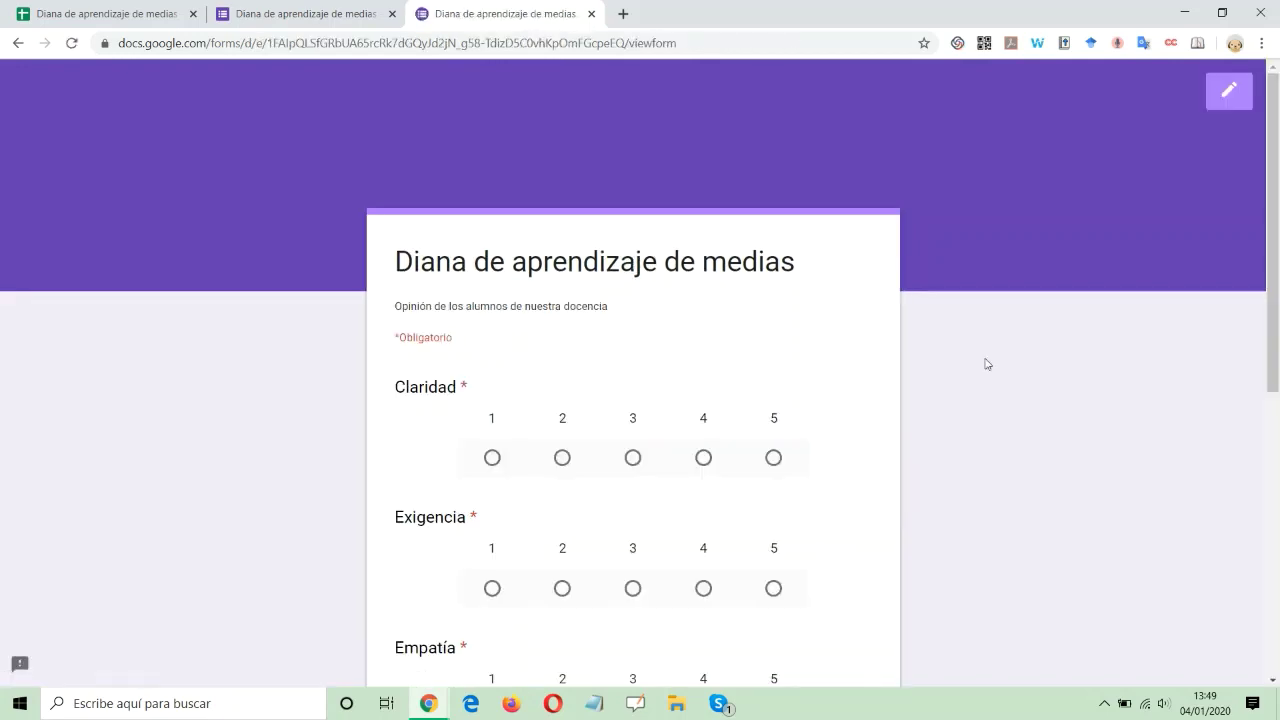
pyautogui.click(492, 460)
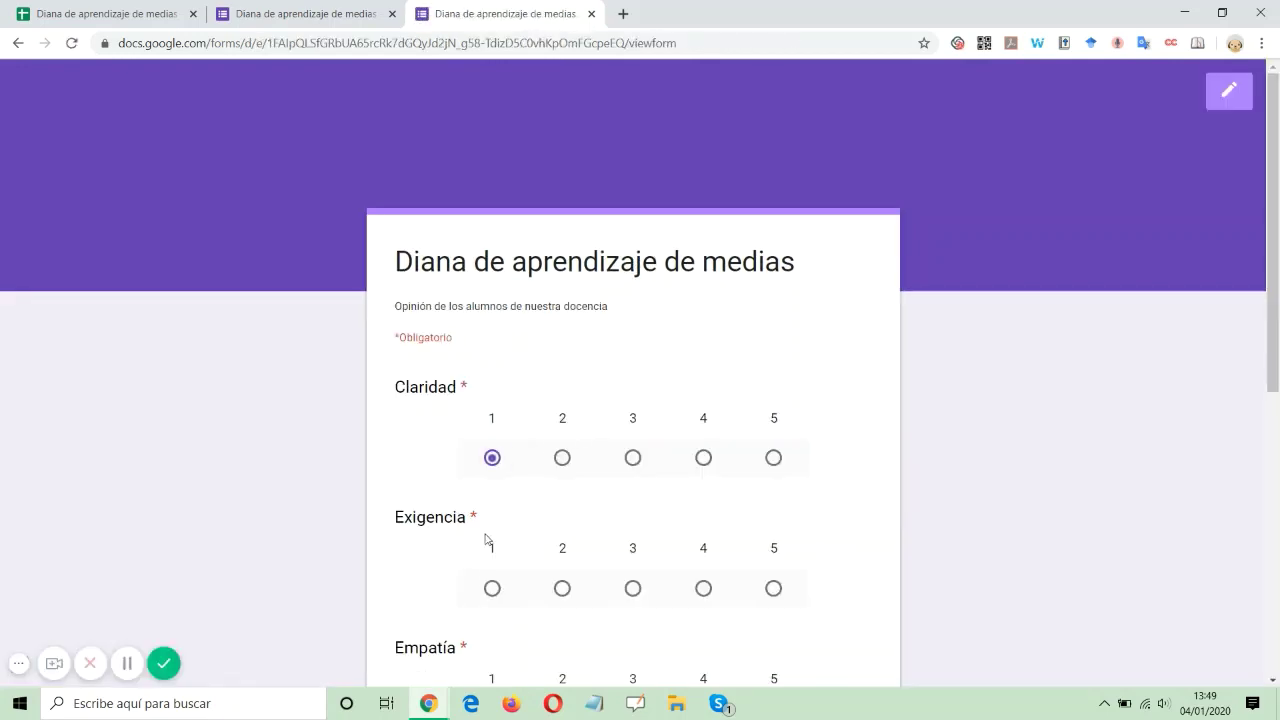
pyautogui.click(492, 588)
pyautogui.scroll(-4, 657, 492)
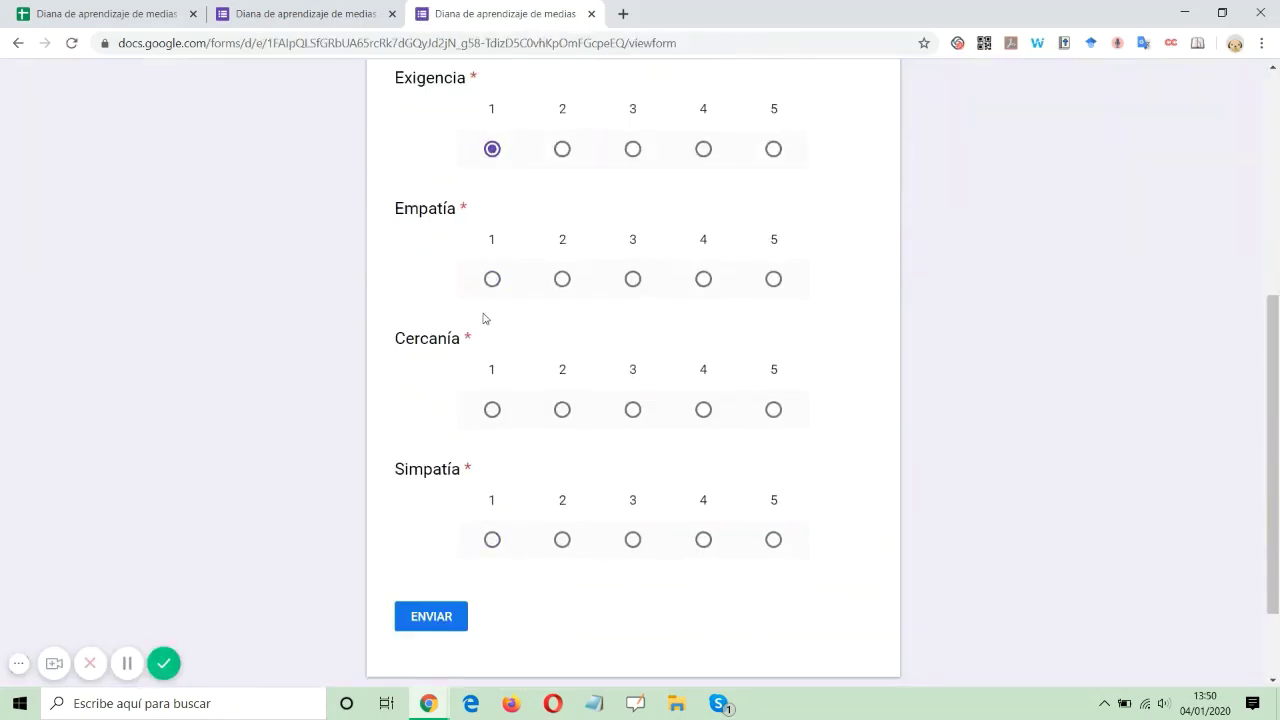
pyautogui.click(492, 279)
pyautogui.click(492, 409)
pyautogui.click(492, 540)
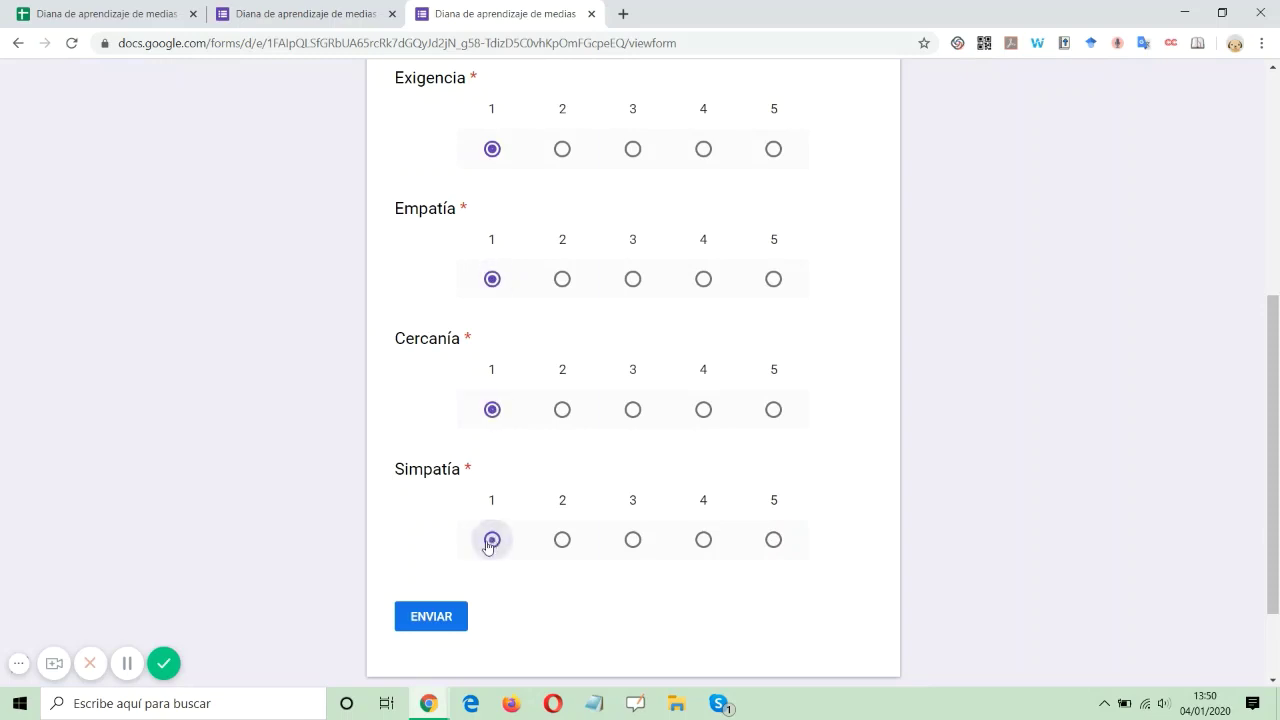
pyautogui.click(447, 615)
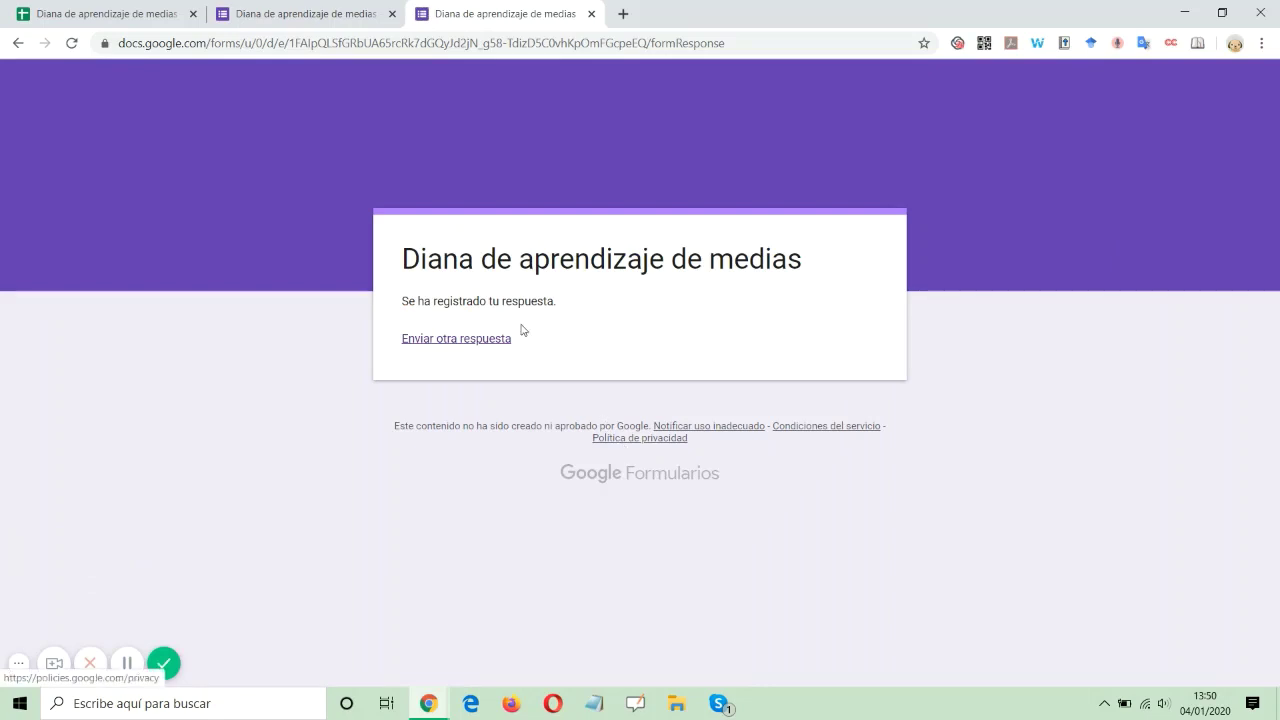
# Submit a third form response with Claridad and Exigencia at 5, and Empatía, Cercanía and Simpatía at 4
pyautogui.click(489, 342)
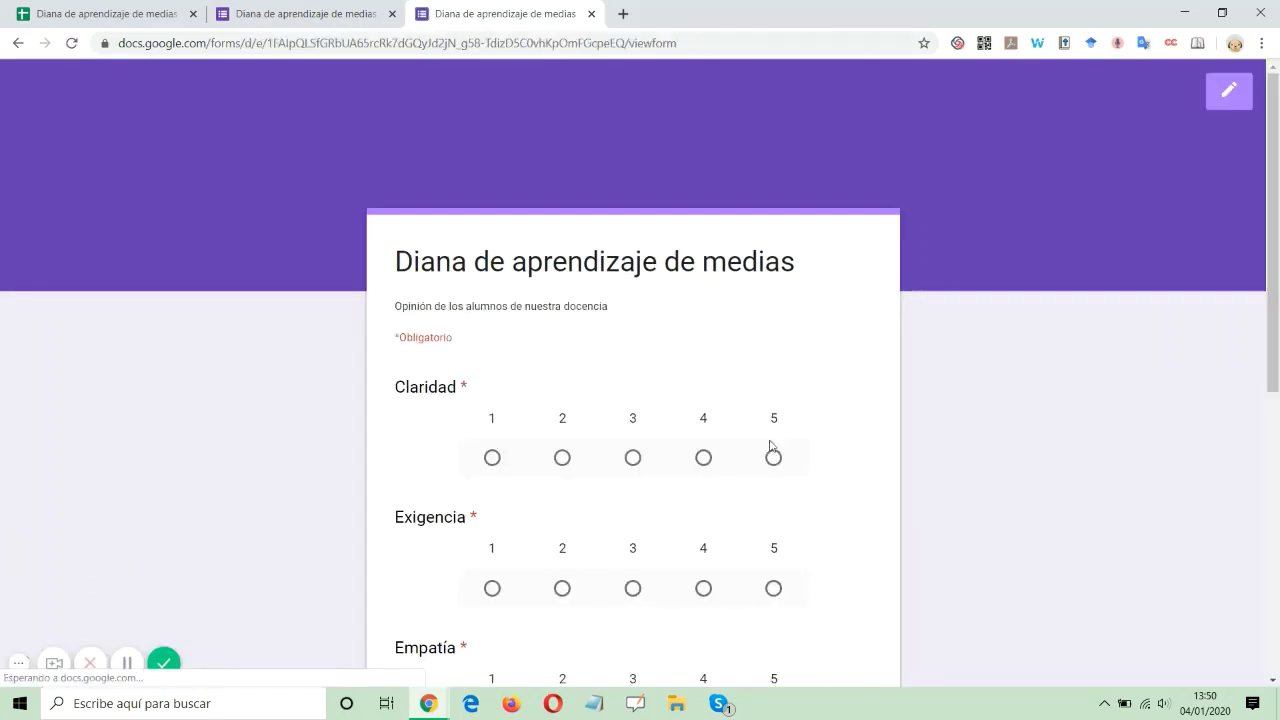
pyautogui.click(774, 457)
pyautogui.click(774, 588)
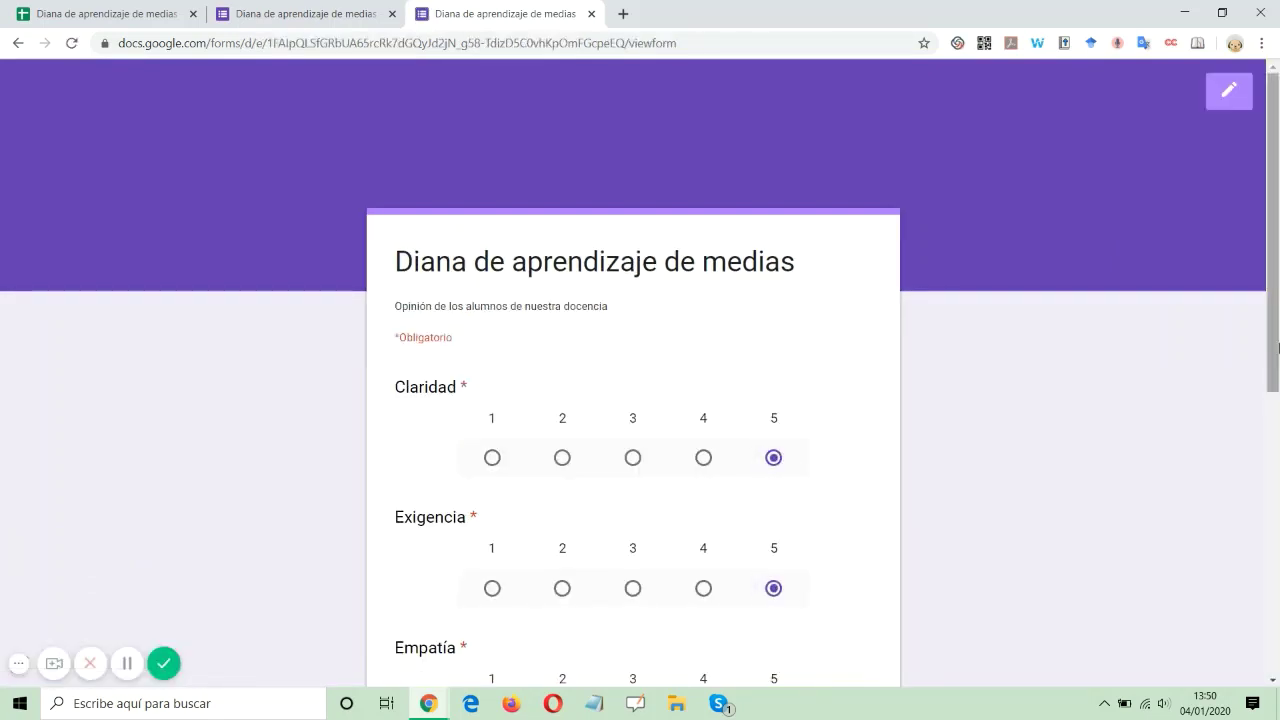
pyautogui.moveTo(1278, 346); pyautogui.dragTo(1278, 422)
pyautogui.click(703, 566)
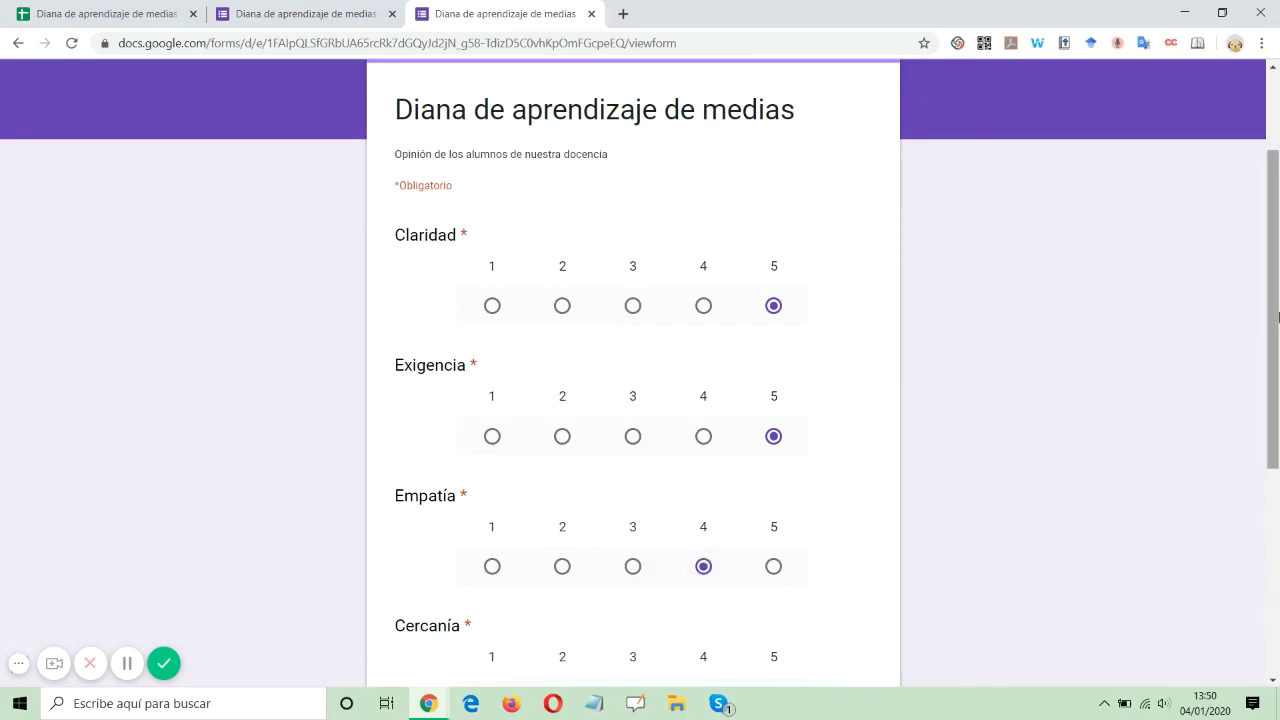
pyautogui.moveTo(1278, 317); pyautogui.dragTo(1278, 435)
pyautogui.click(703, 466)
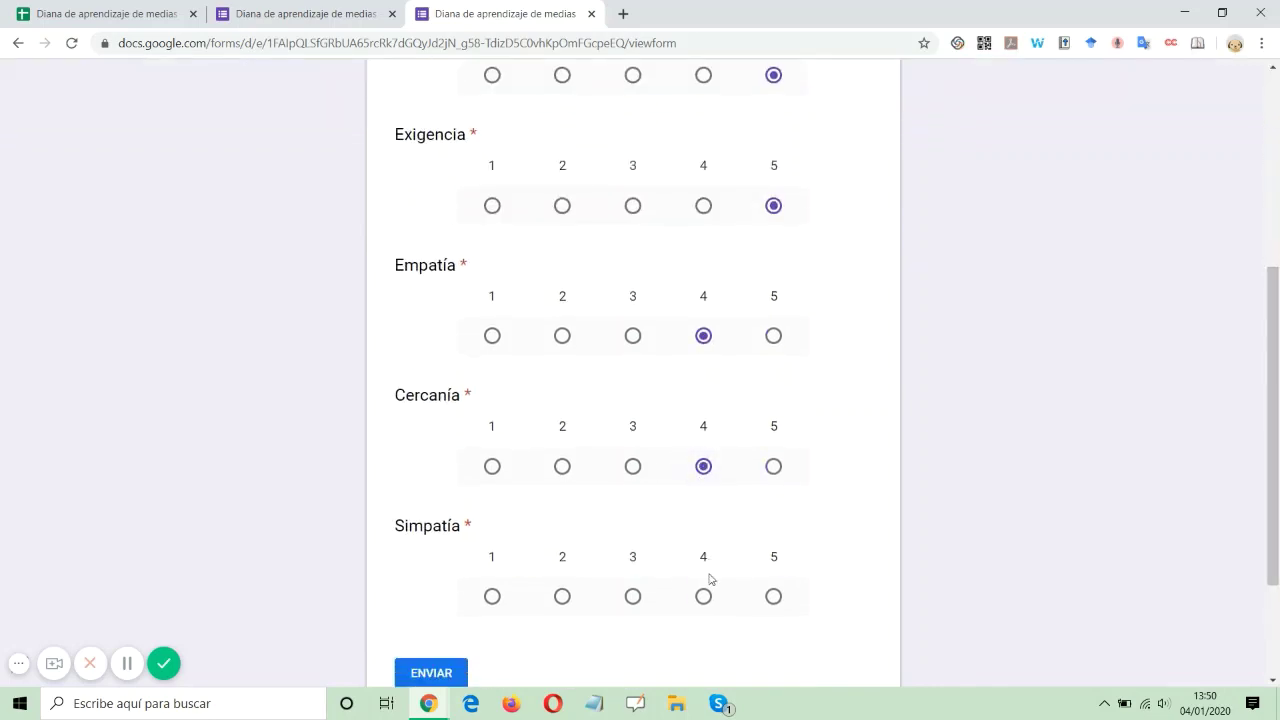
pyautogui.click(703, 596)
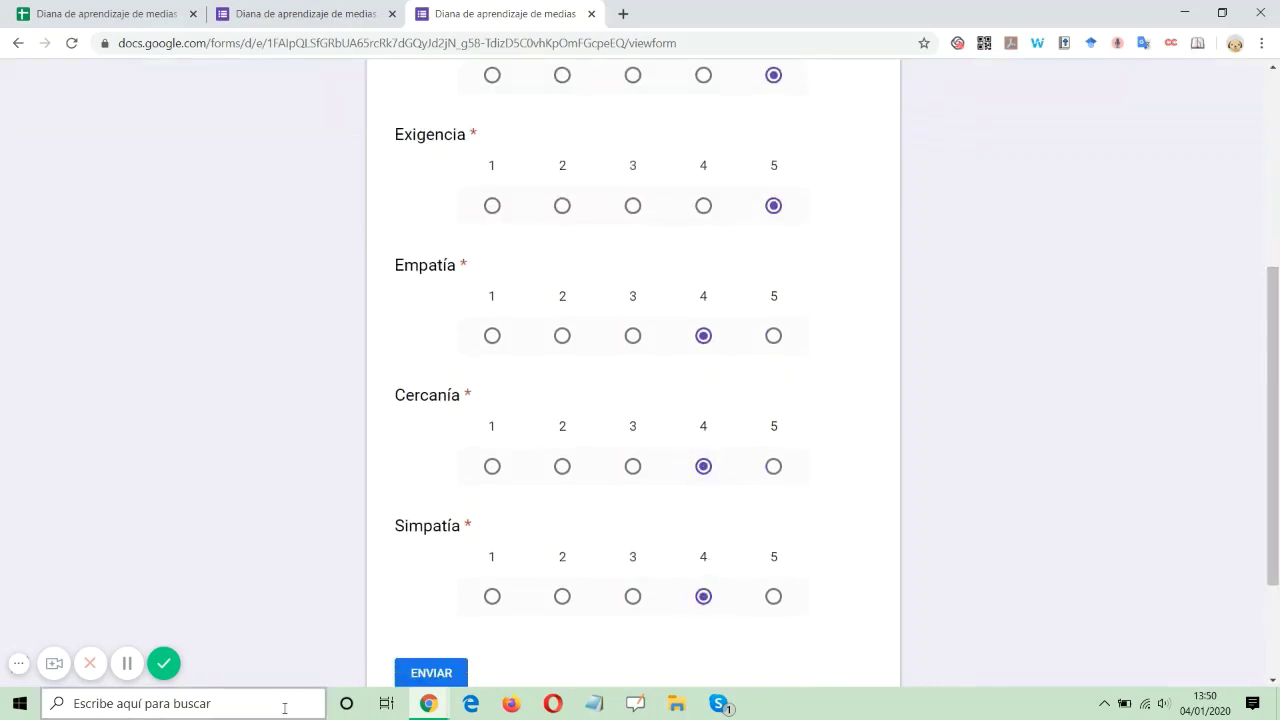
pyautogui.click(419, 684)
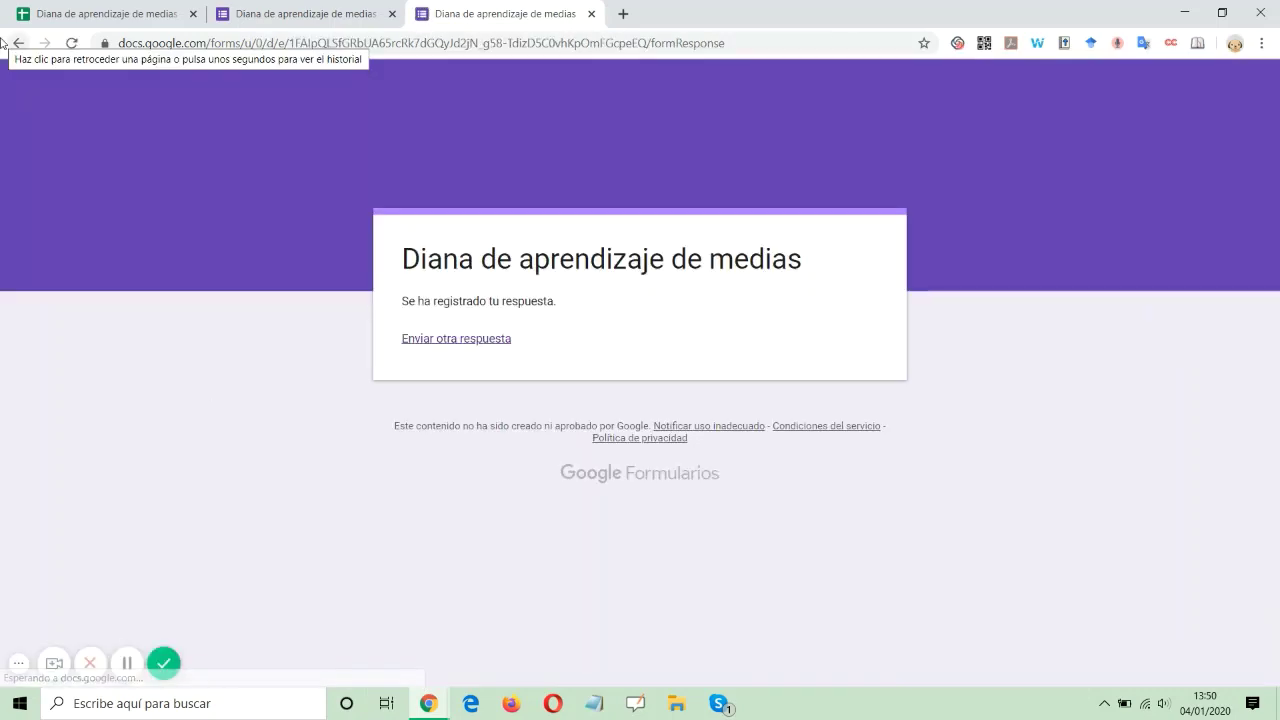
# Insert a radar chart from the form responses in A1:F4 and place it below the data rows
pyautogui.click(75, 10)
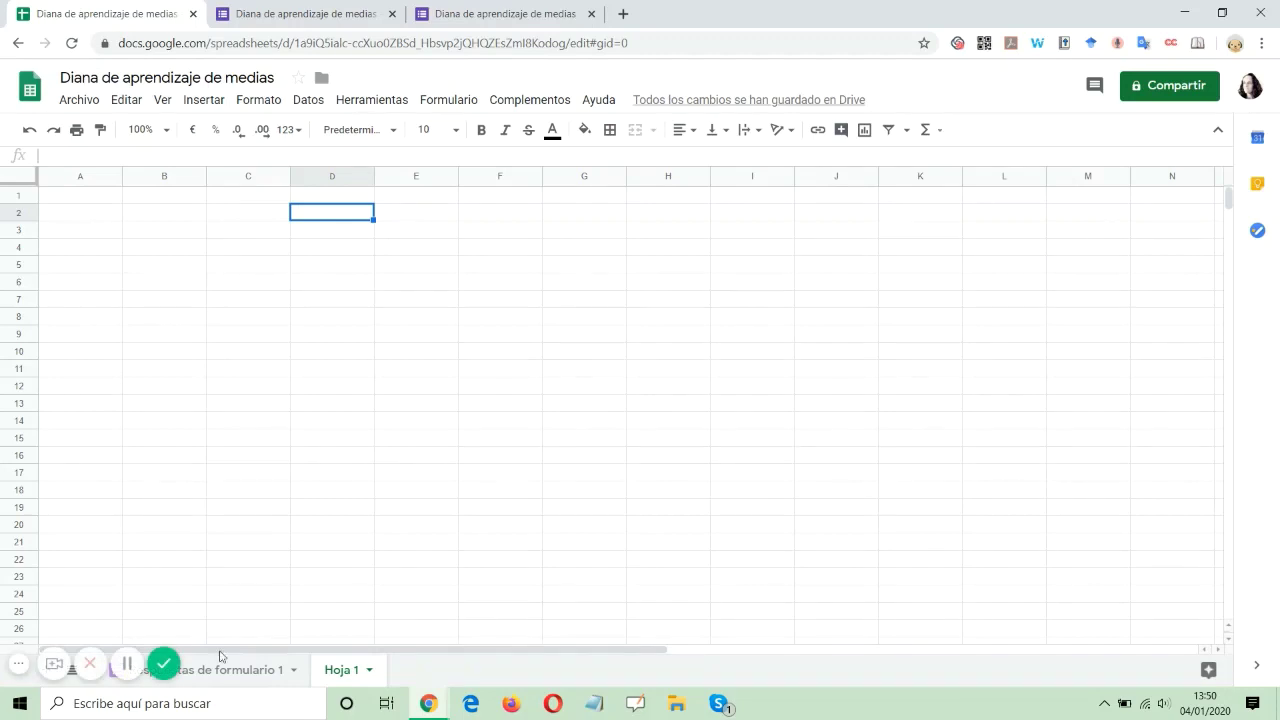
pyautogui.click(218, 671)
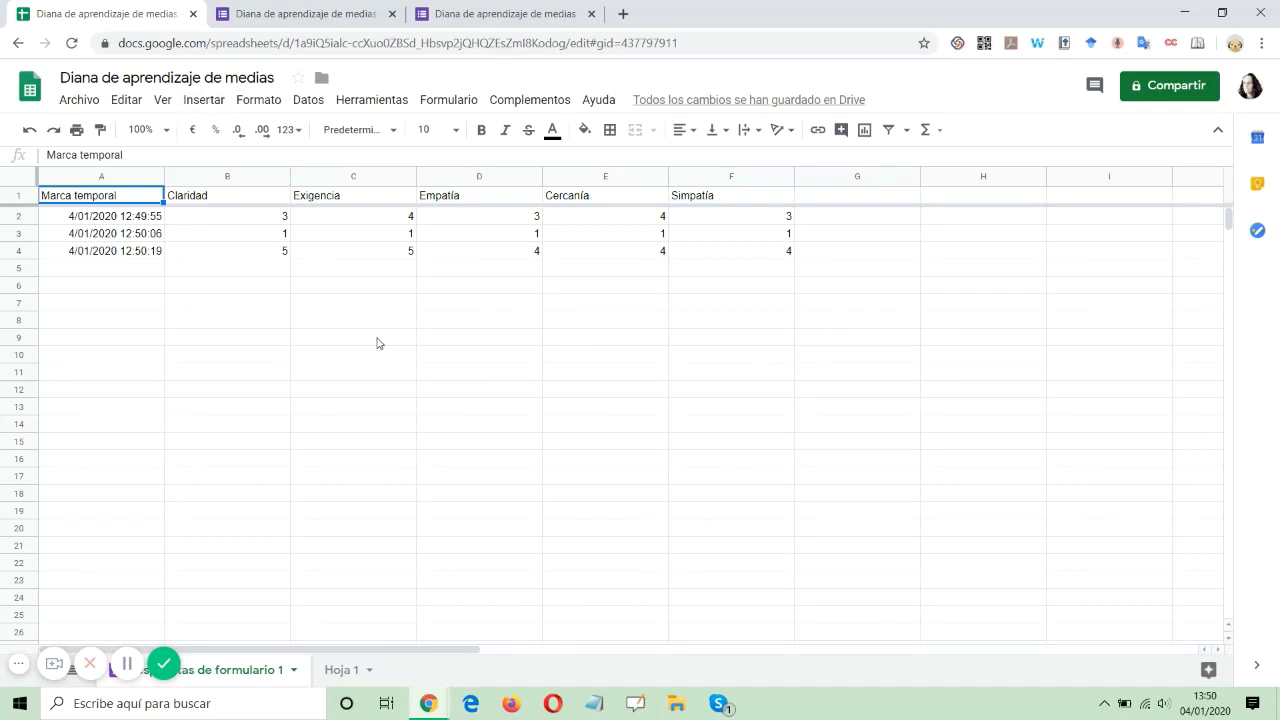
pyautogui.click(865, 130)
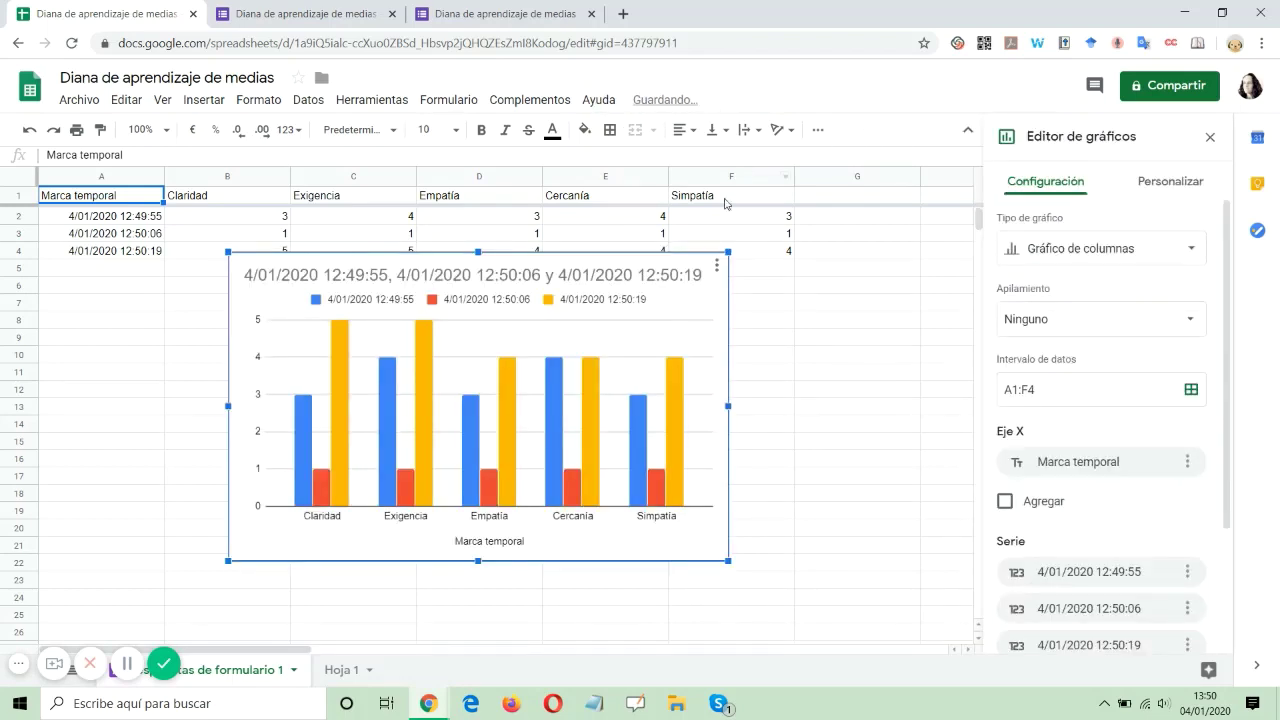
pyautogui.click(1187, 250)
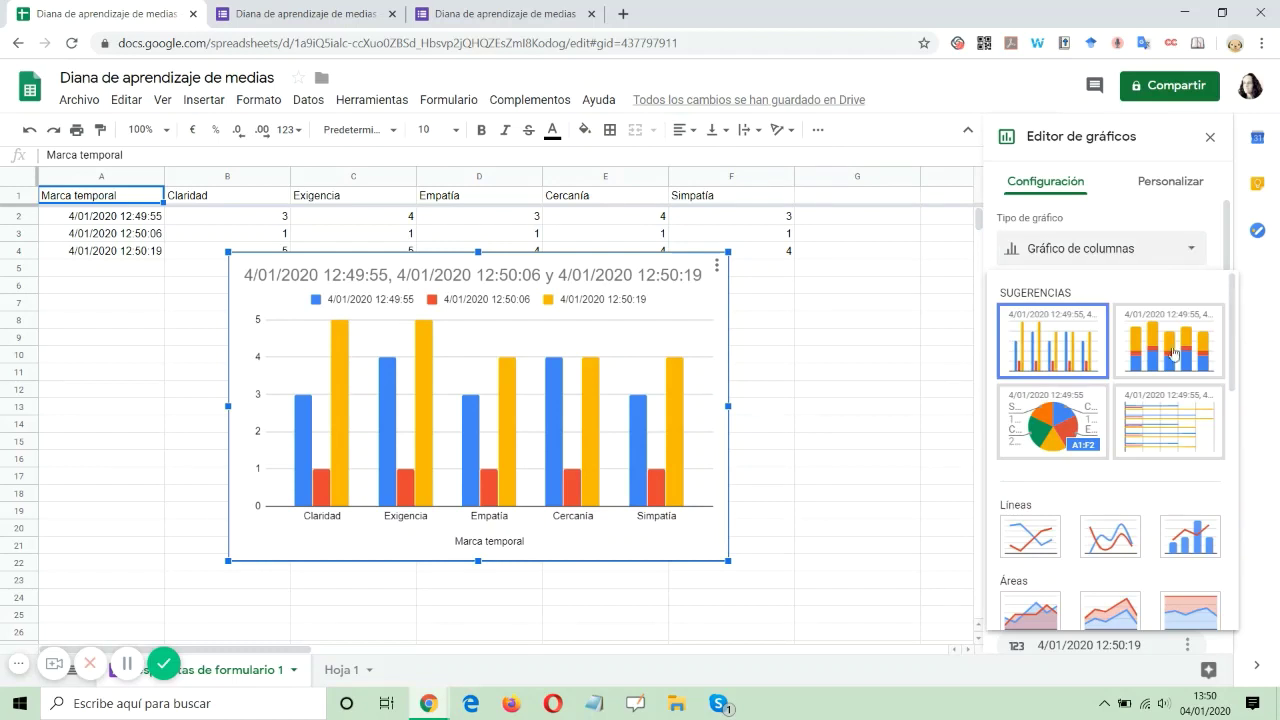
pyautogui.moveTo(1236, 389); pyautogui.dragTo(1247, 594)
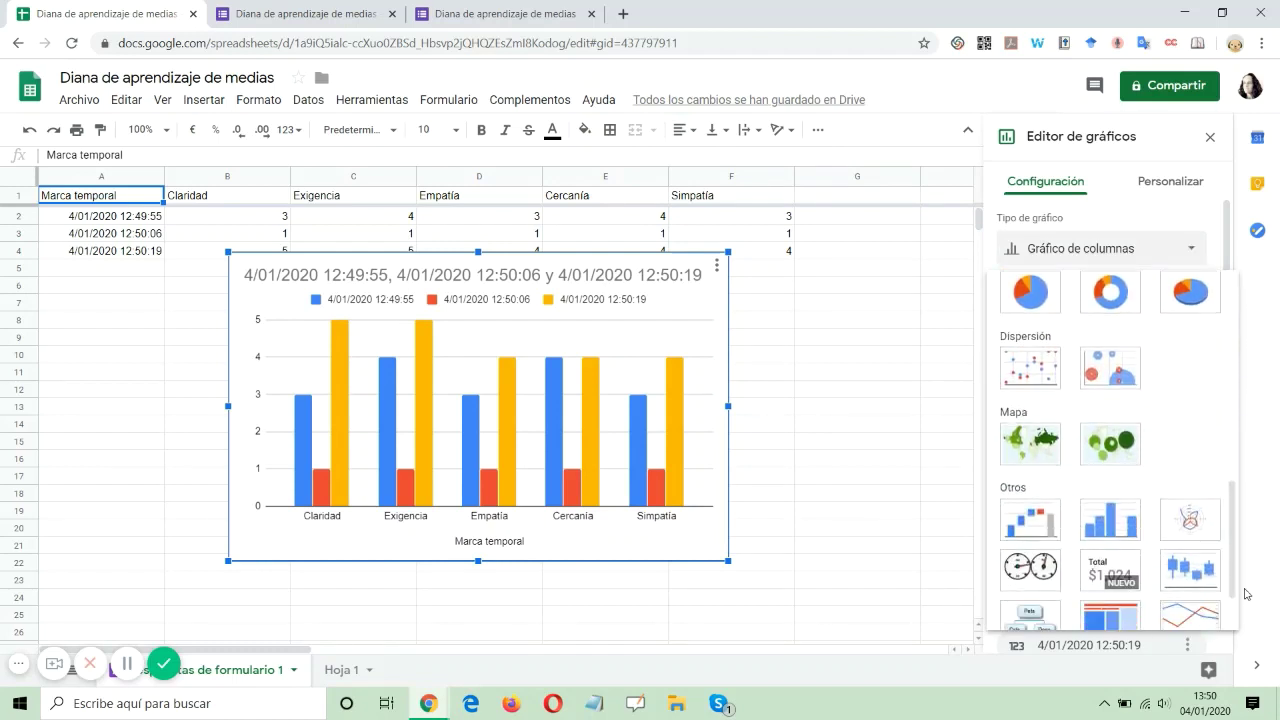
pyautogui.click(1192, 517)
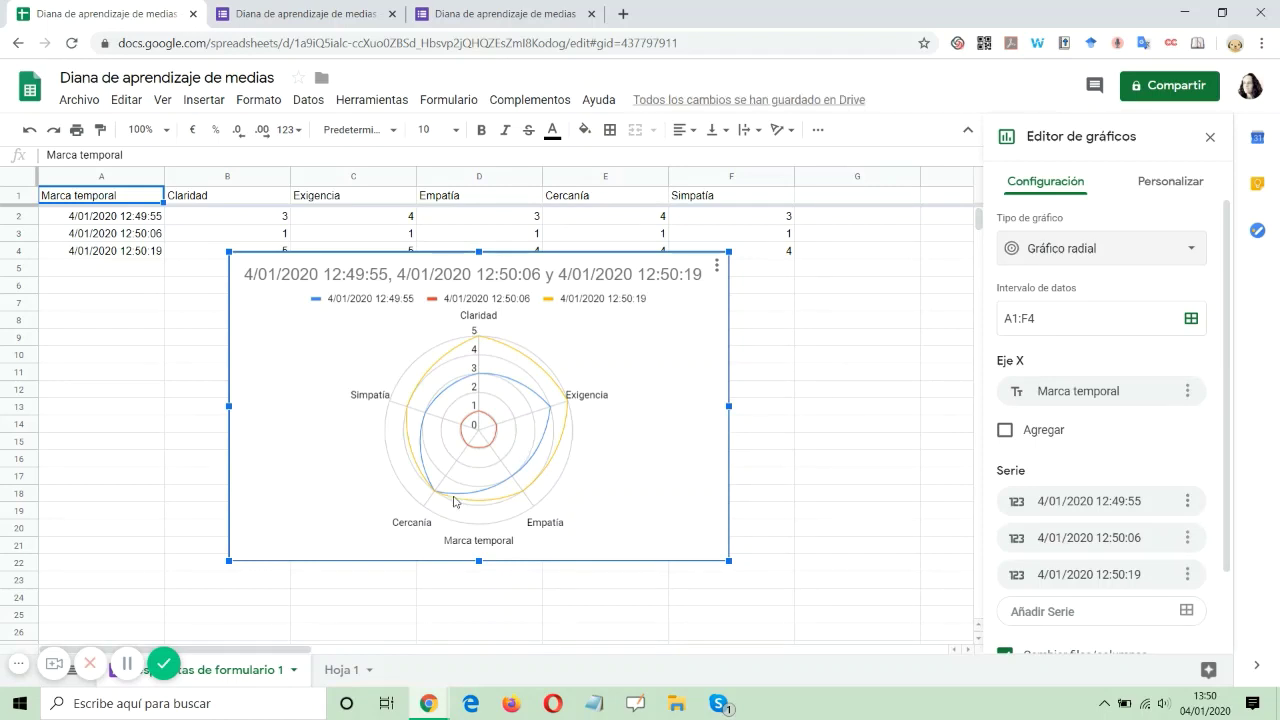
pyautogui.moveTo(478, 273); pyautogui.dragTo(527, 326)
# Set the radar chart's title to "Diana de medias"
pyautogui.click(1163, 181)
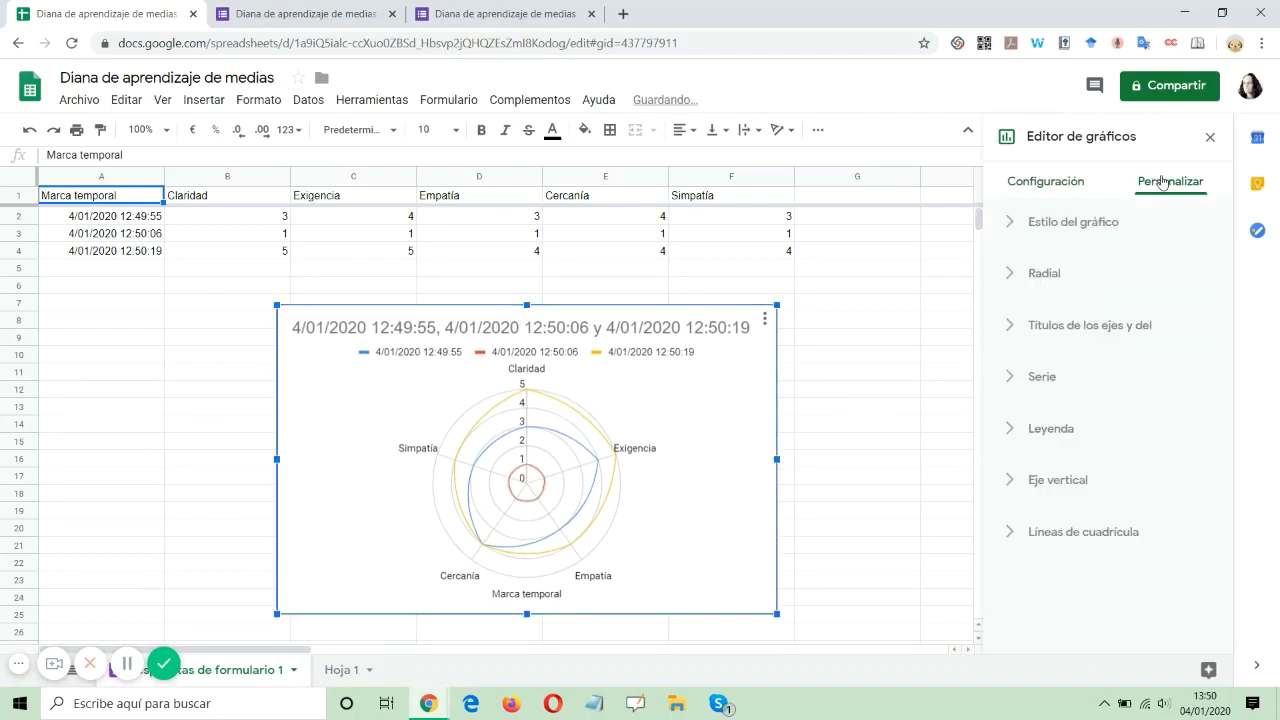
pyautogui.click(1082, 330)
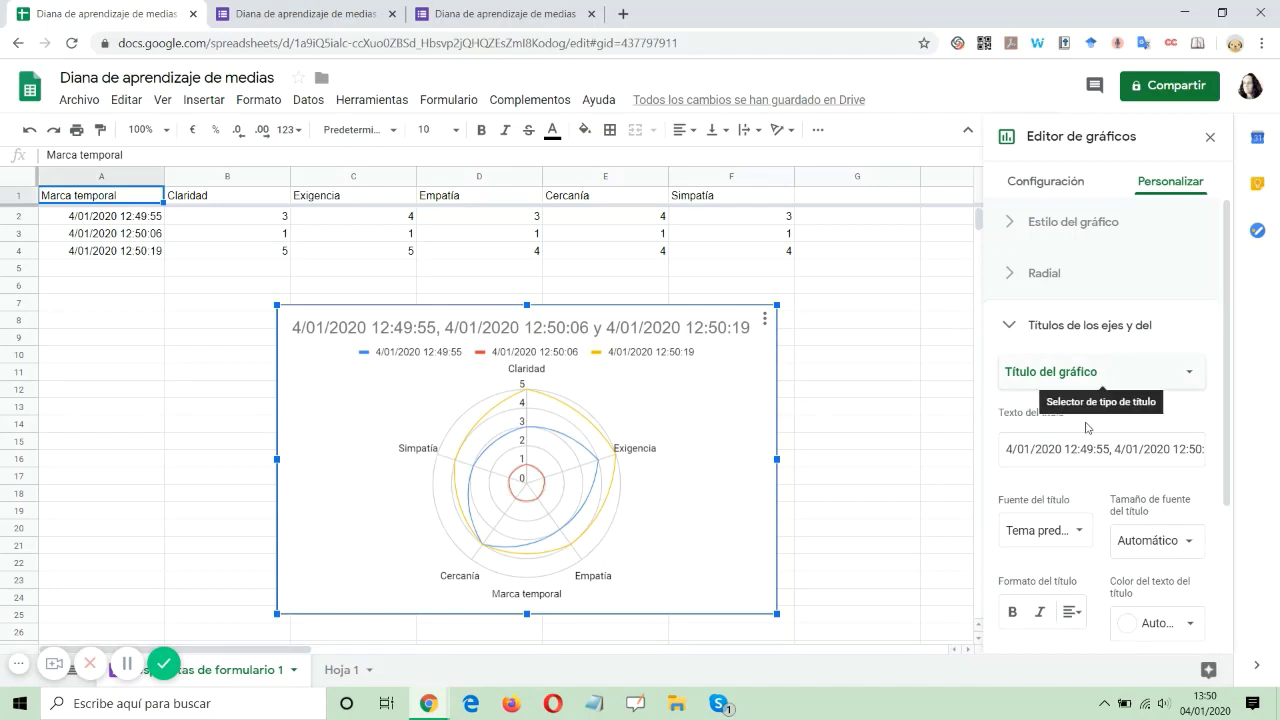
pyautogui.click(1053, 457)
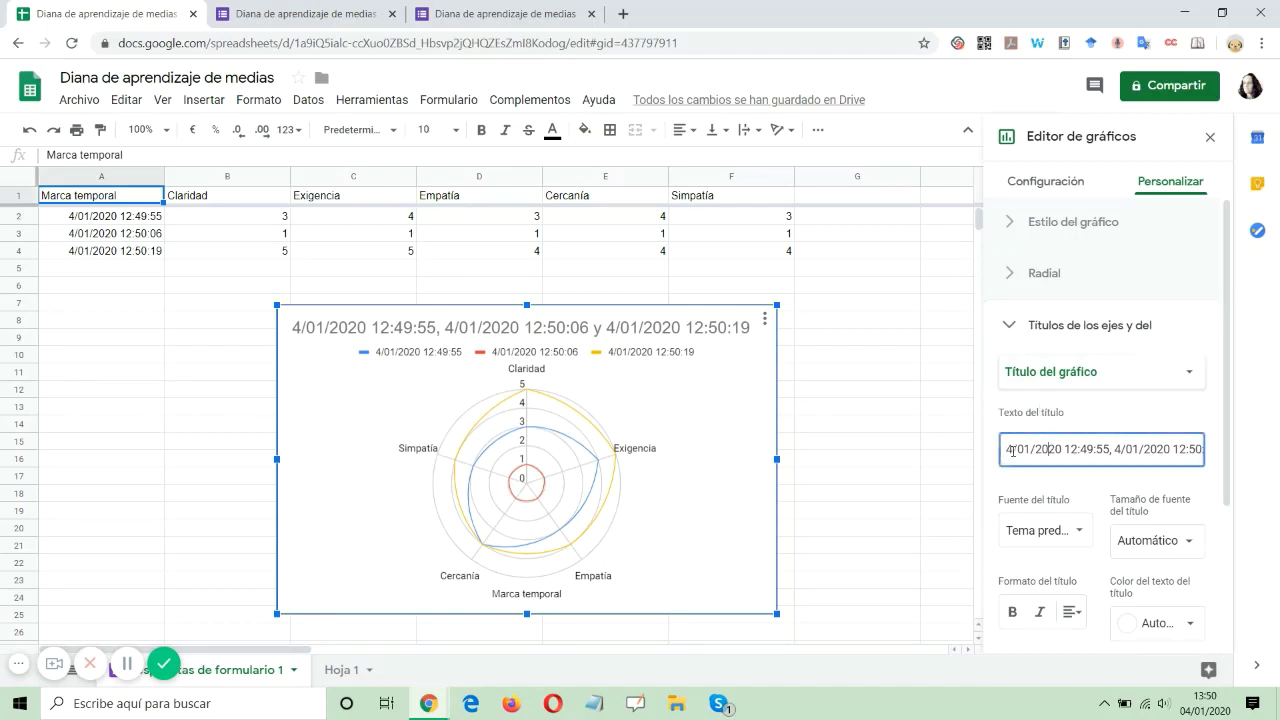
pyautogui.hotkey('ctrl', 'a')
pyautogui.write('Diana de medias')
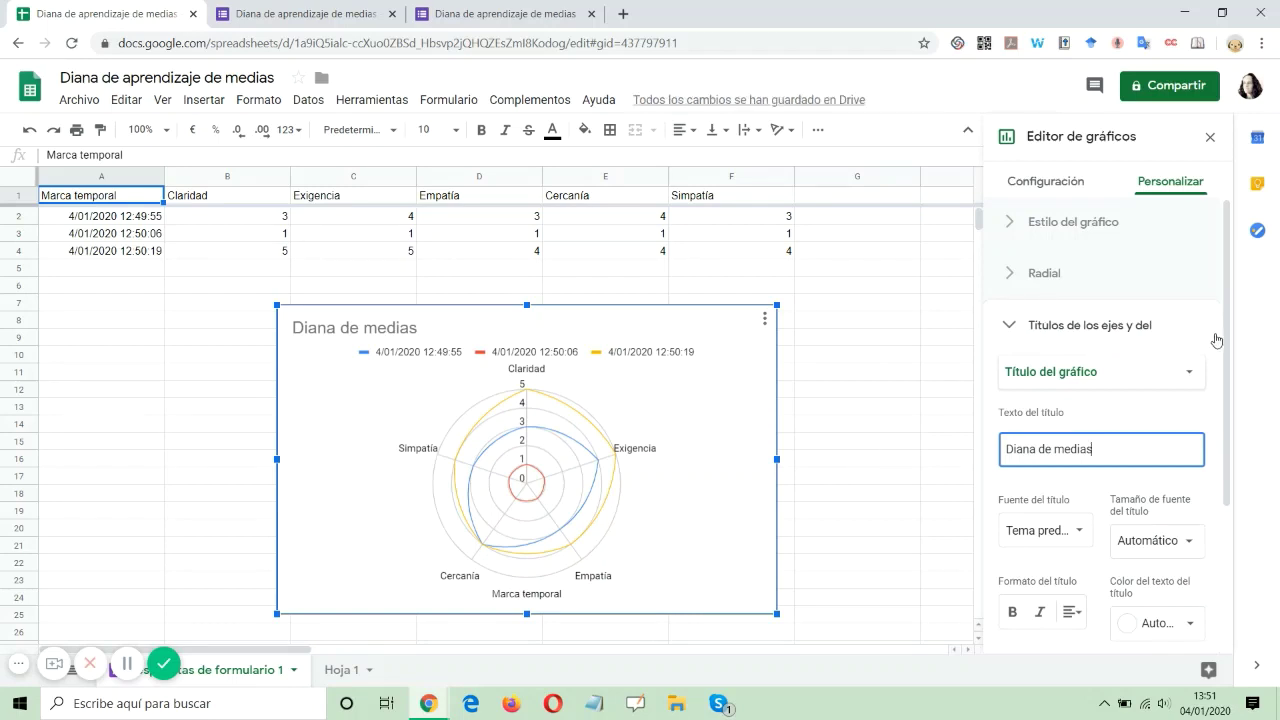
# Set the chart legend's position to Derecha and leave the chart editor
pyautogui.moveTo(1227, 345); pyautogui.dragTo(1235, 463)
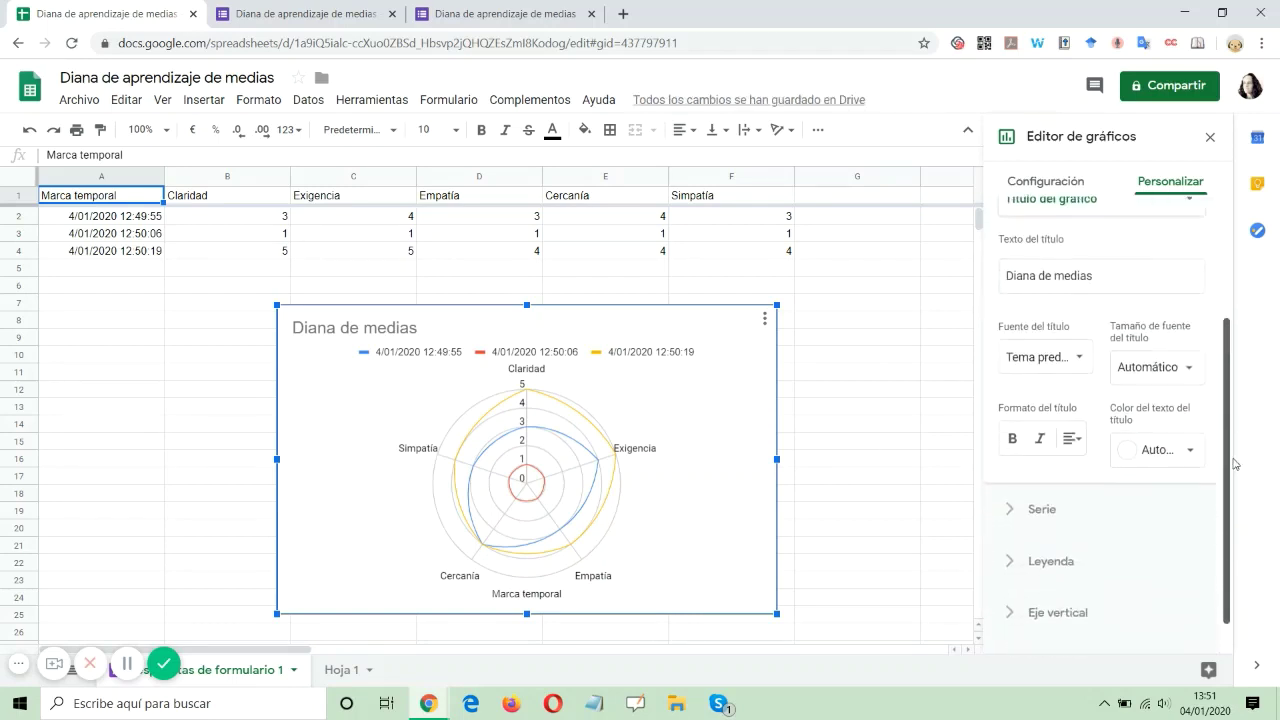
pyautogui.click(1074, 553)
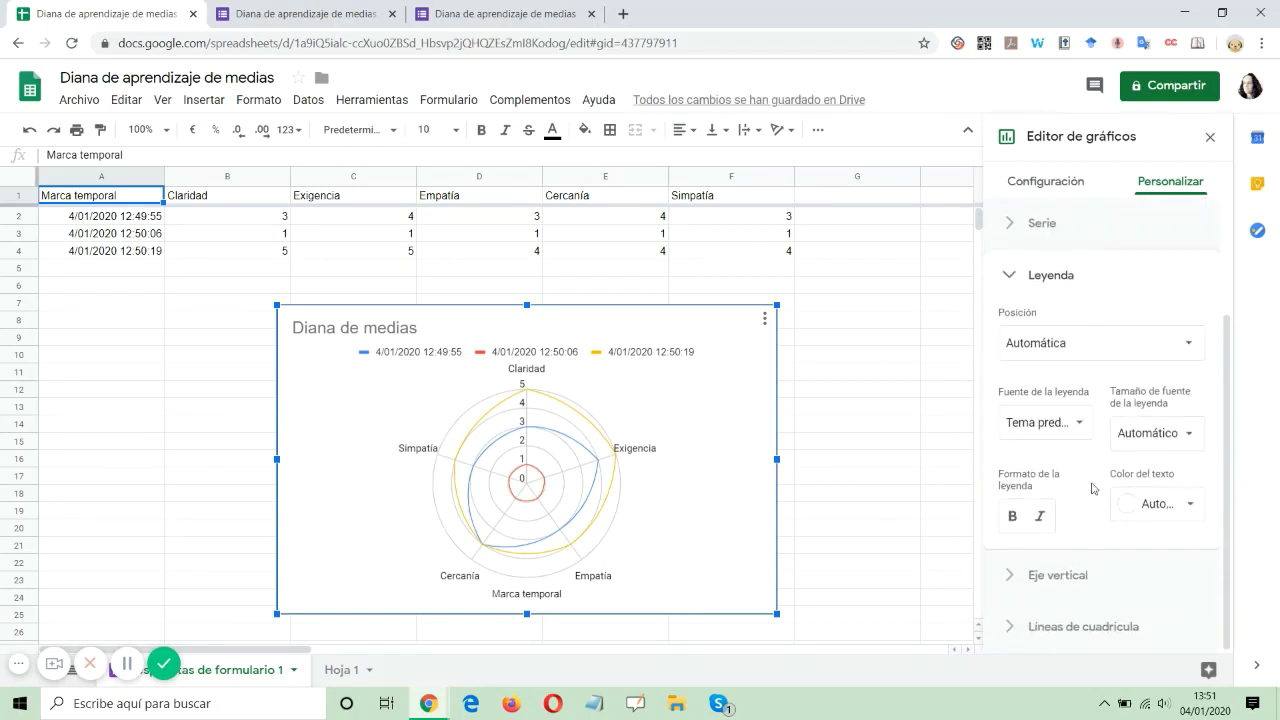
pyautogui.click(1190, 345)
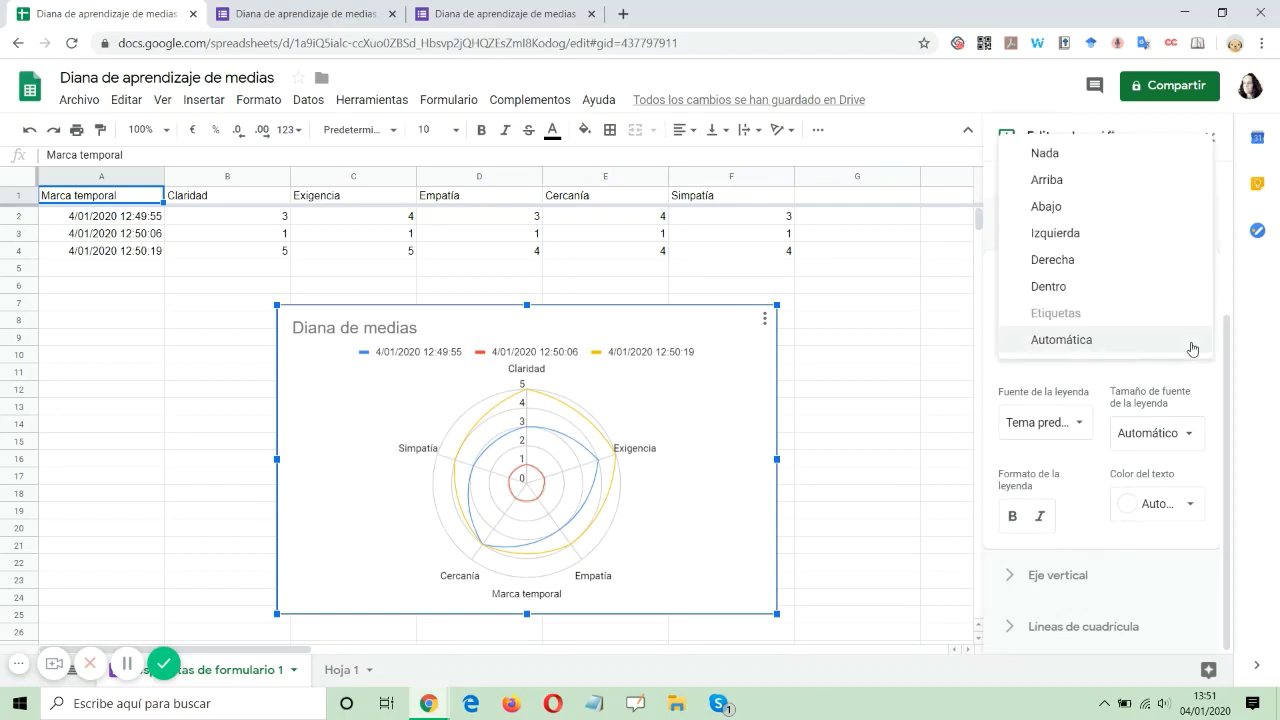
pyautogui.click(1048, 262)
pyautogui.click(849, 431)
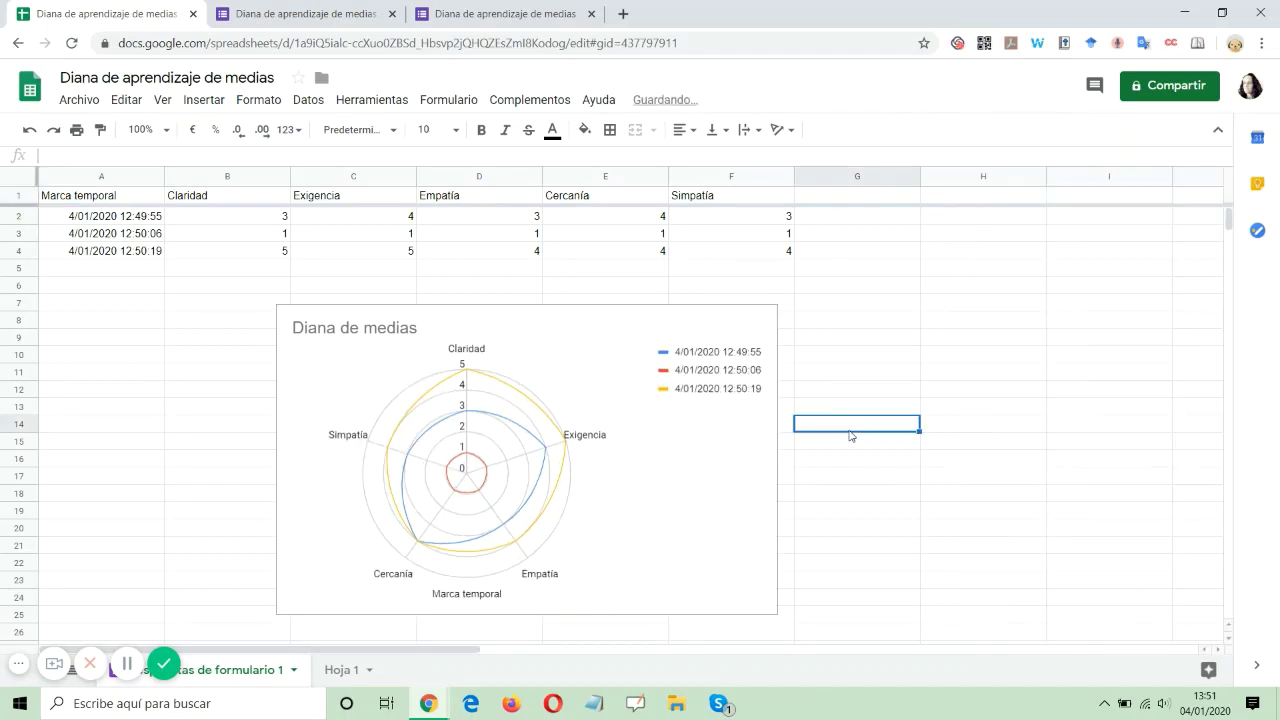
# Delete the horizontal axis title "Marca temporal" from the radar chart
pyautogui.click(448, 606)
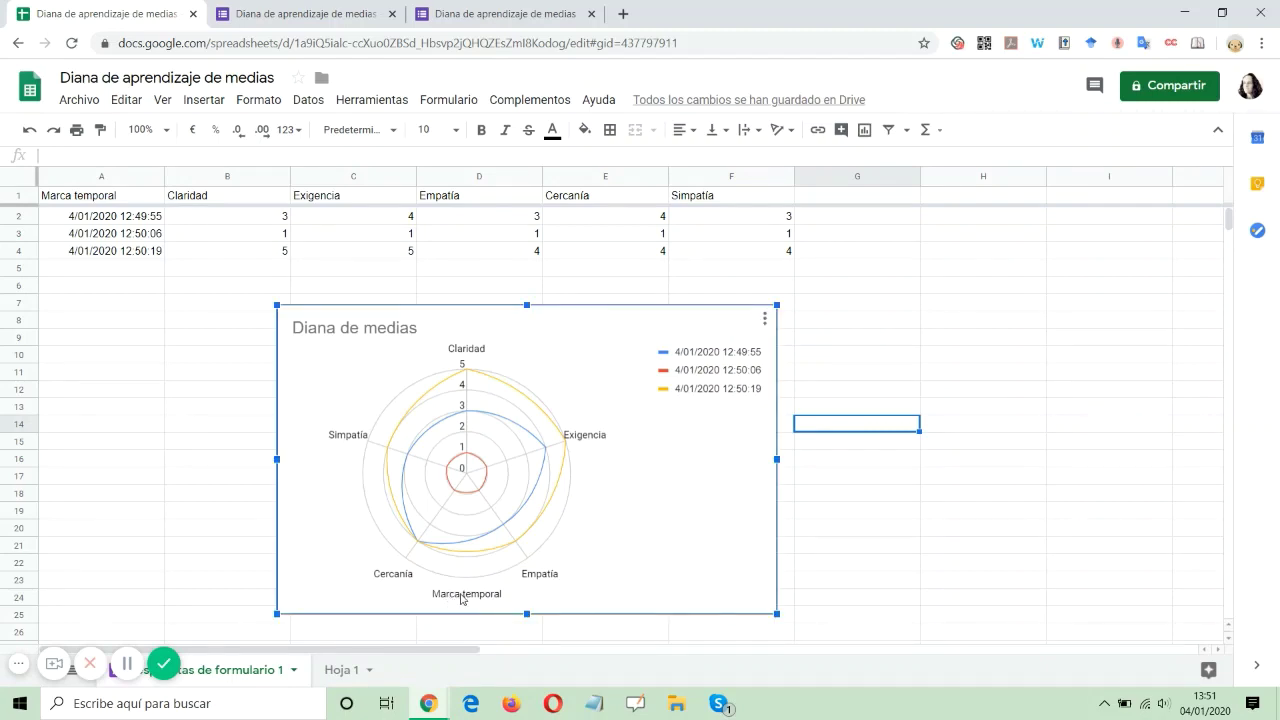
pyautogui.doubleClick(462, 594)
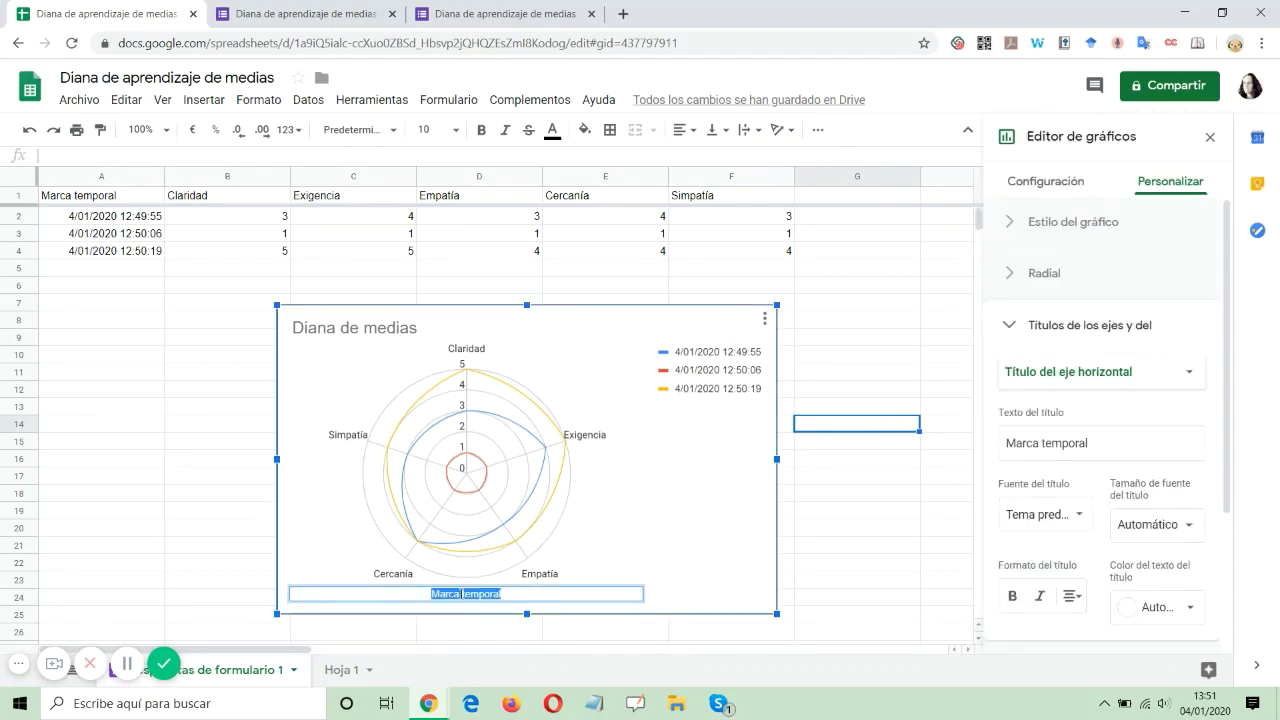
pyautogui.press('BackSpace')
pyautogui.click(858, 544)
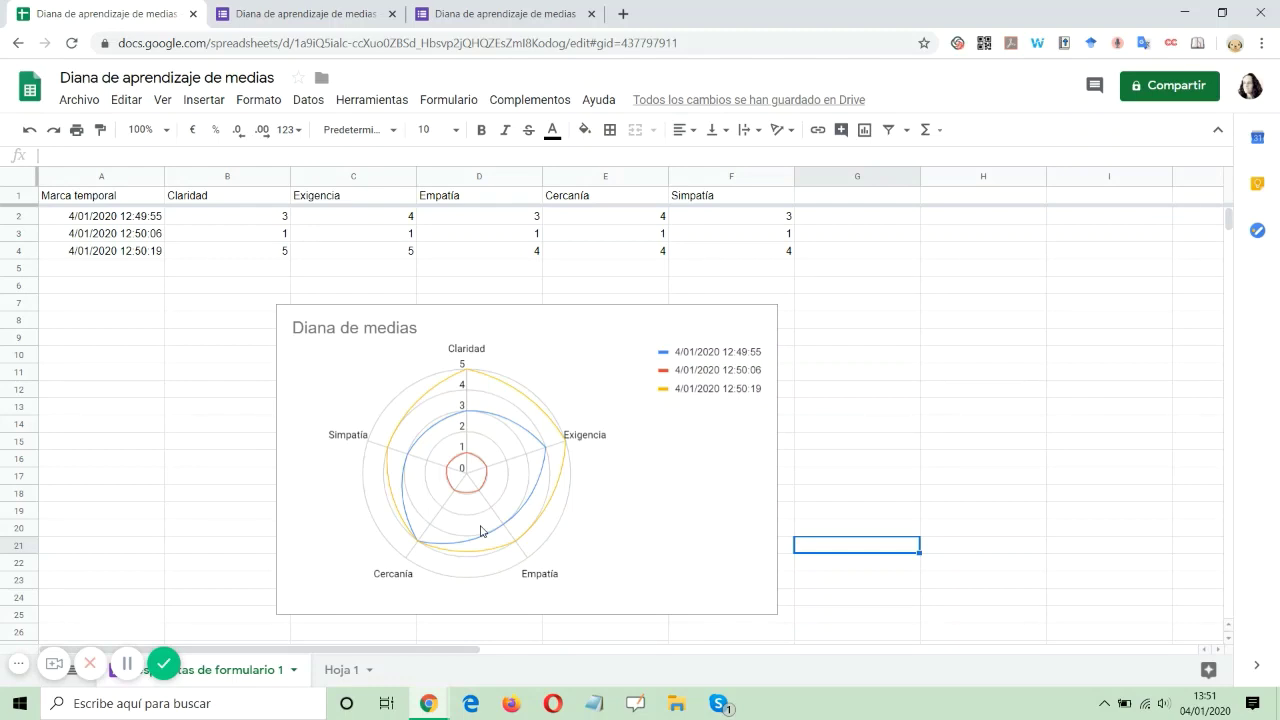
# Insert a row above the first response and label it "Media de resultados" in column A
pyautogui.rightClick(21, 218)
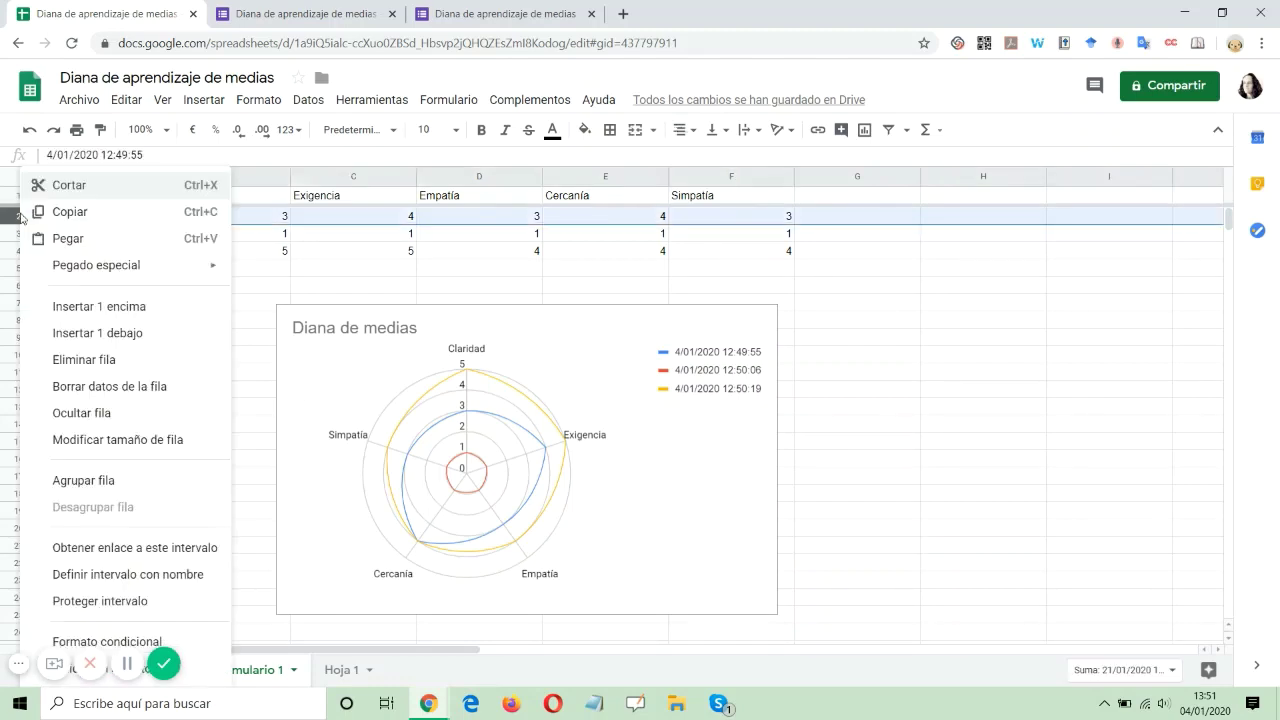
pyautogui.click(84, 311)
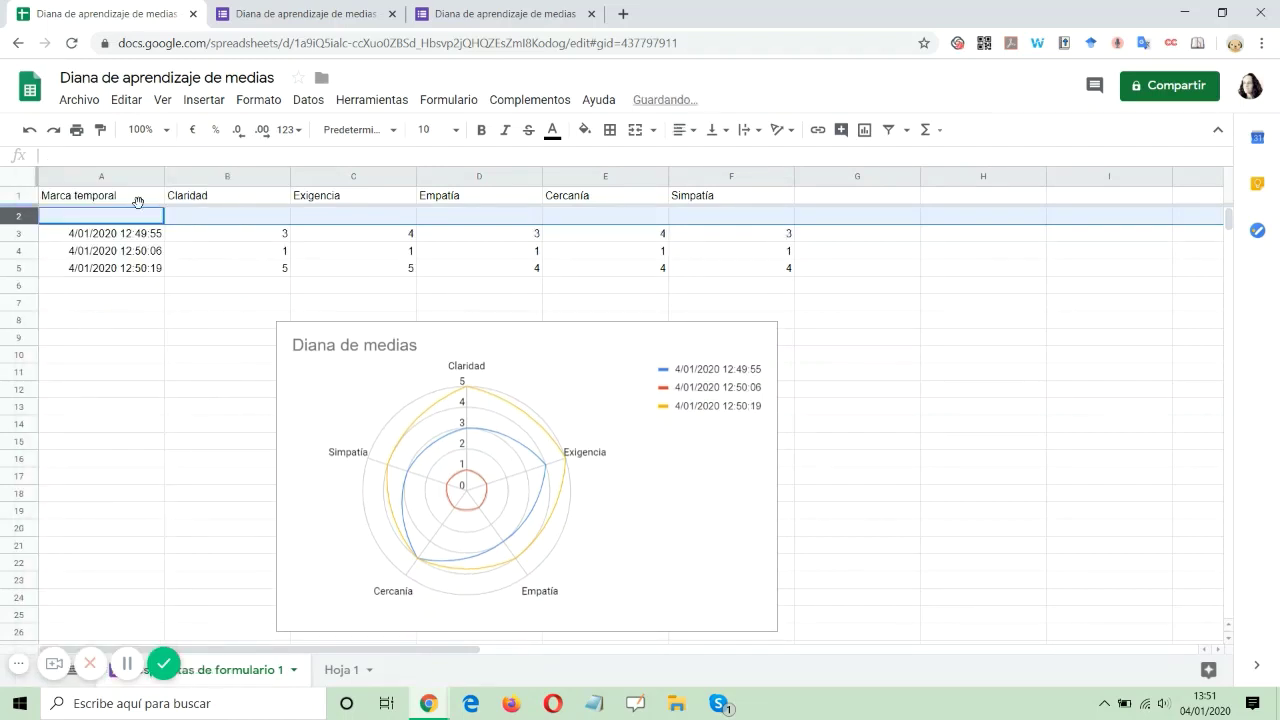
pyautogui.write('Media')
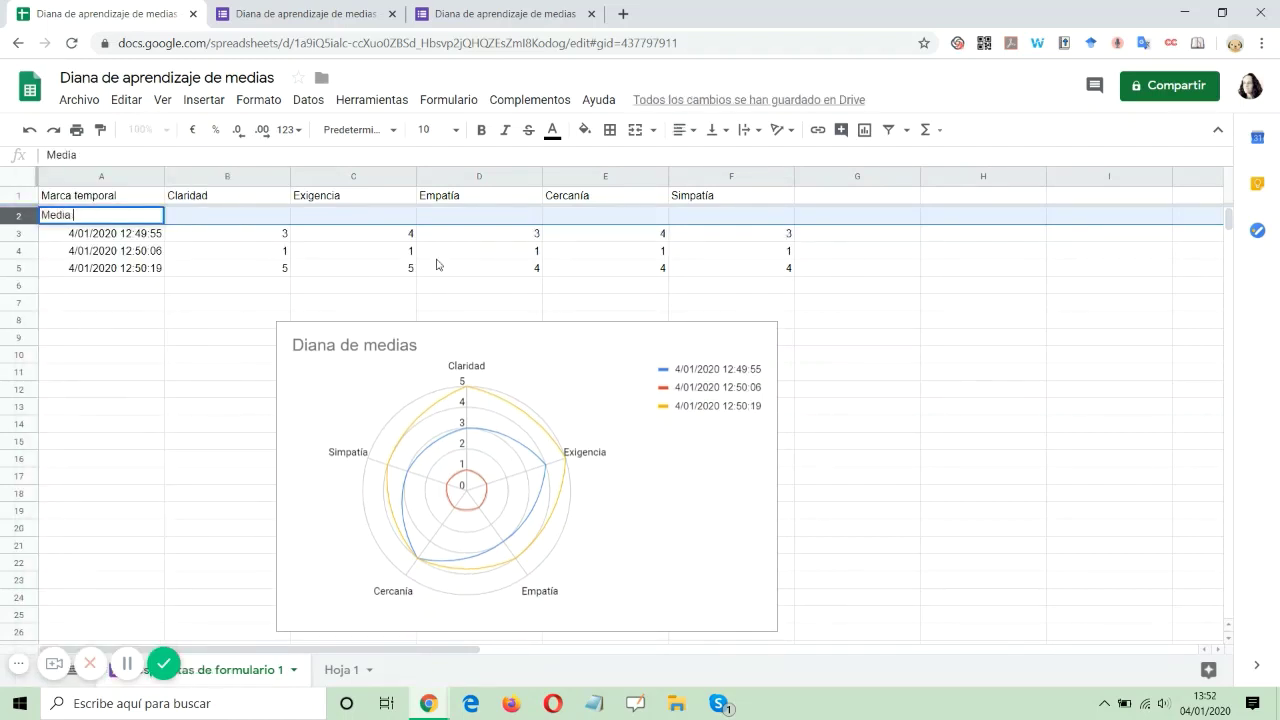
pyautogui.write(' de ')
pyautogui.write('resultados')
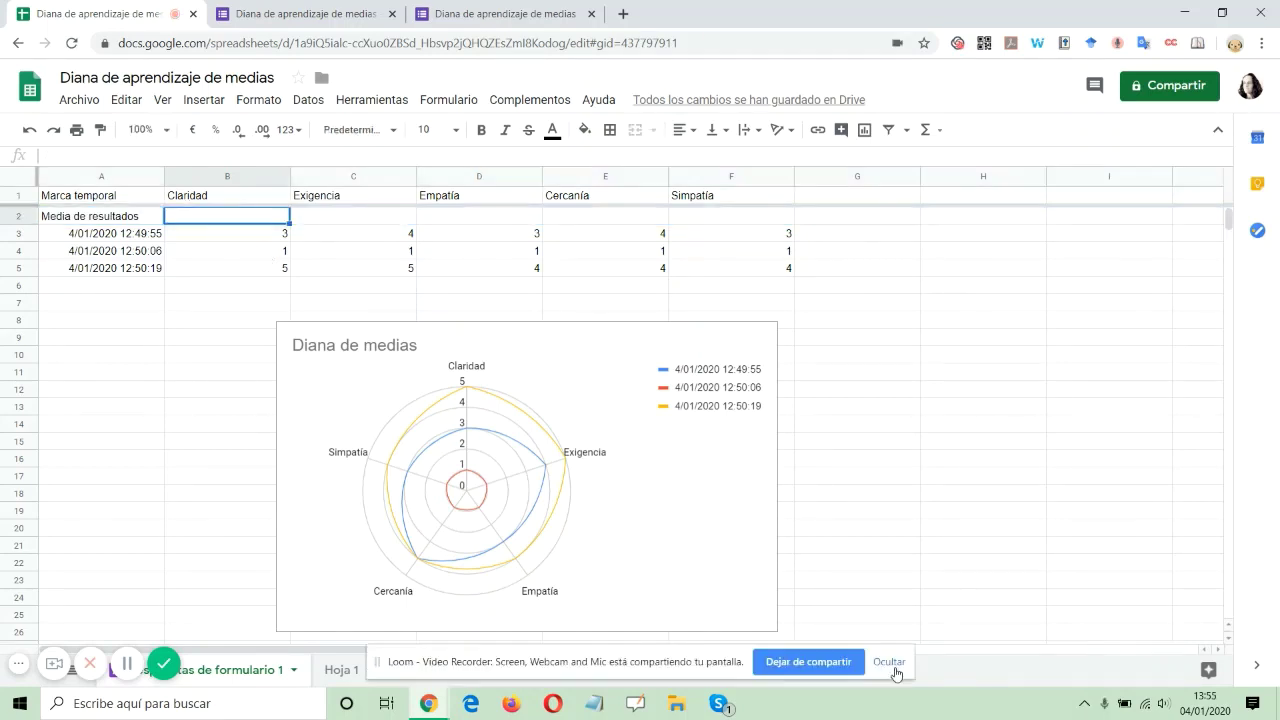
# Enter =AVERAGE(B3:B) in cell B2 to average the Claridad ratings, including all future responses
pyautogui.click(899, 673)
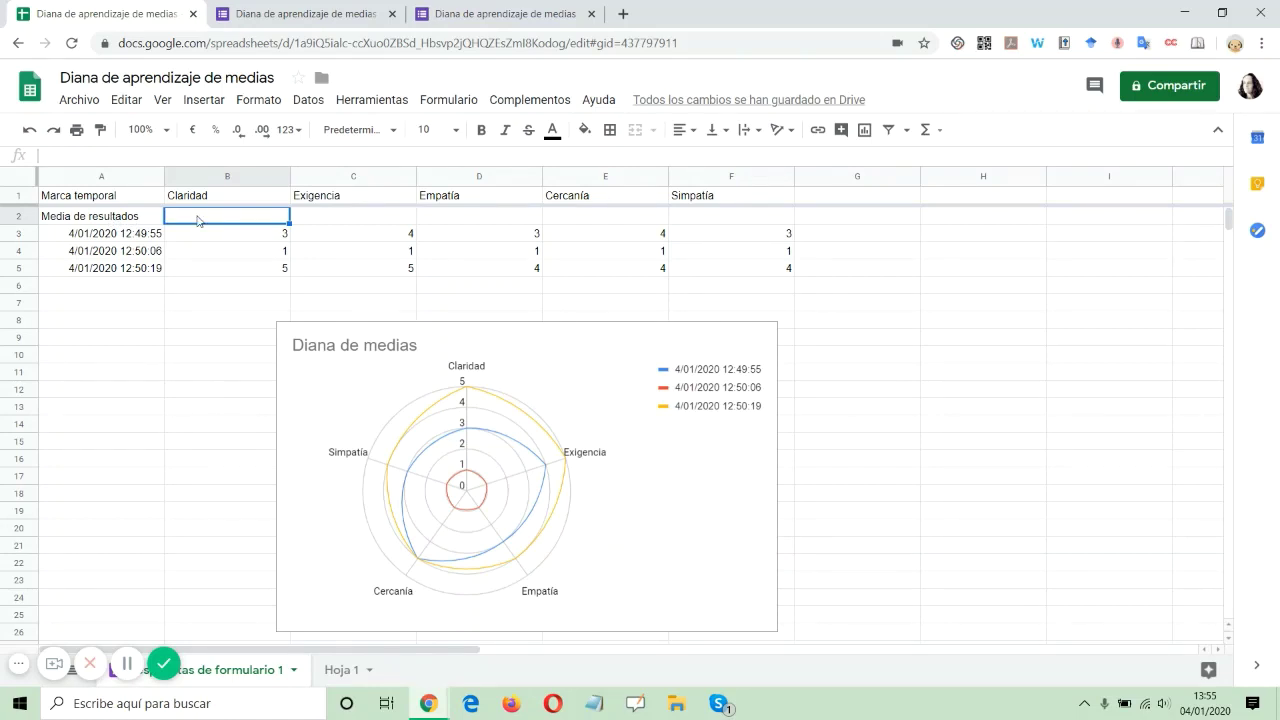
pyautogui.click(205, 101)
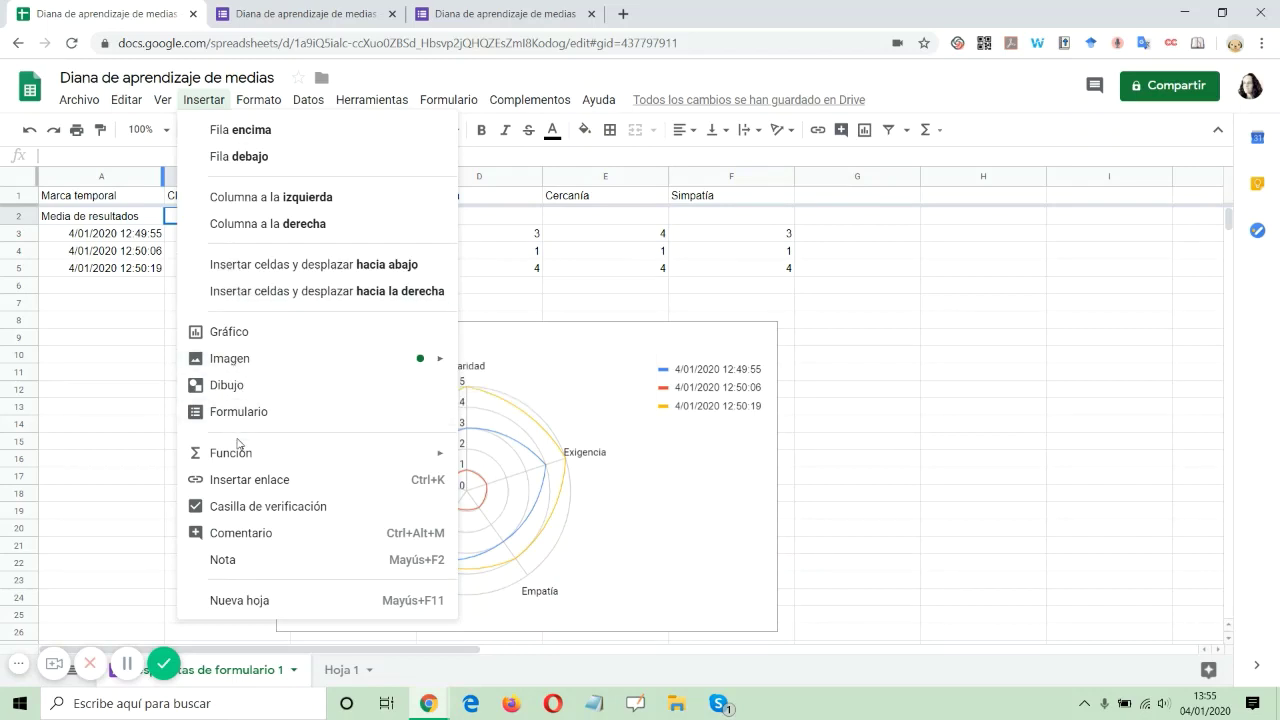
pyautogui.moveTo(237, 453)
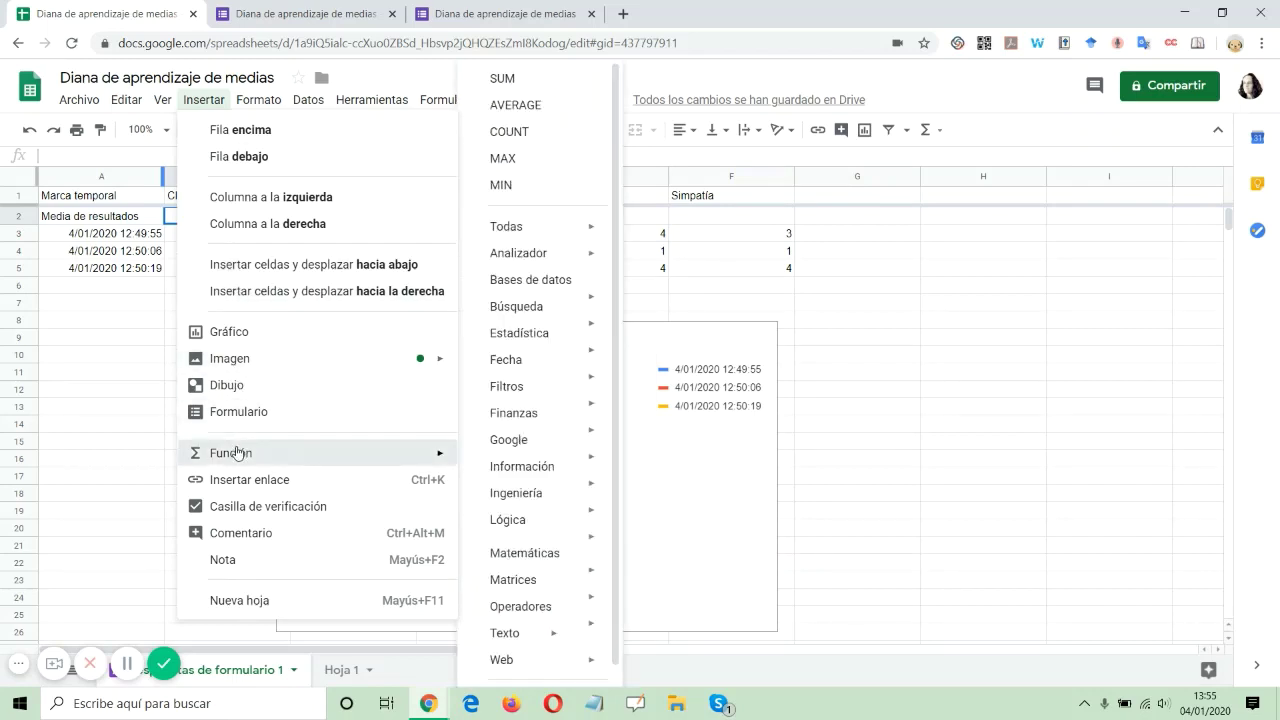
pyautogui.click(518, 106)
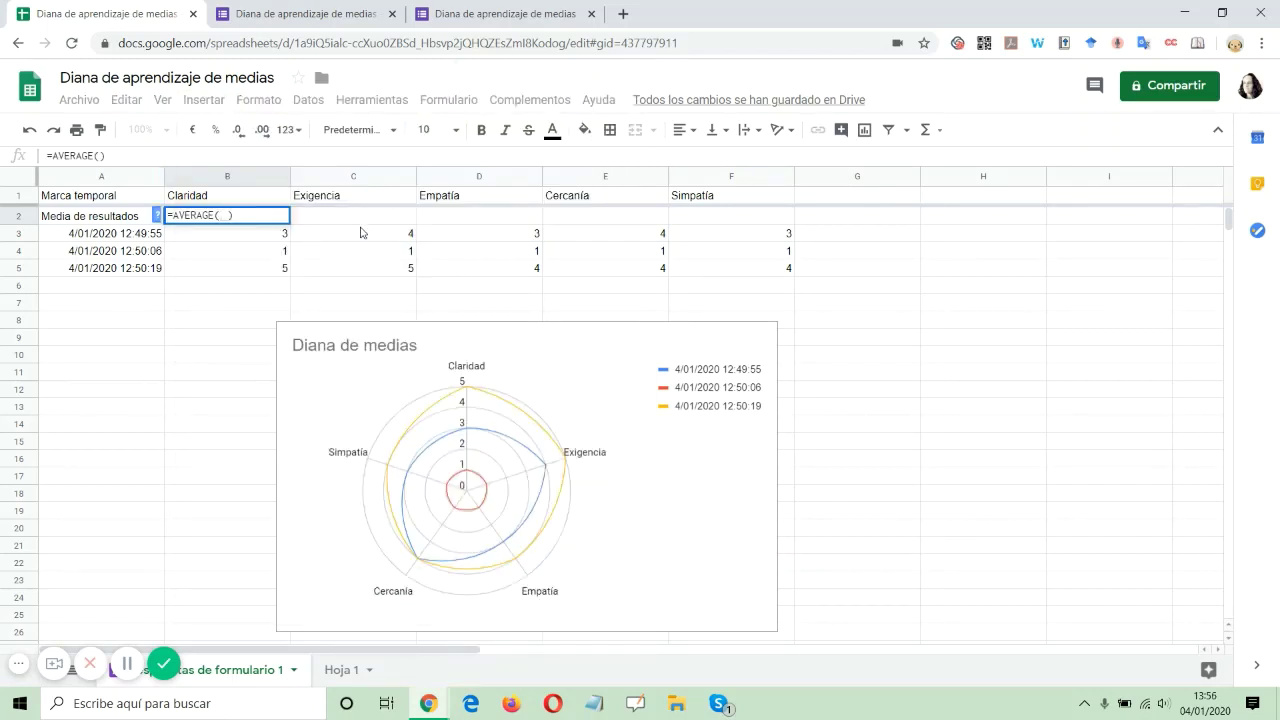
pyautogui.write('B3')
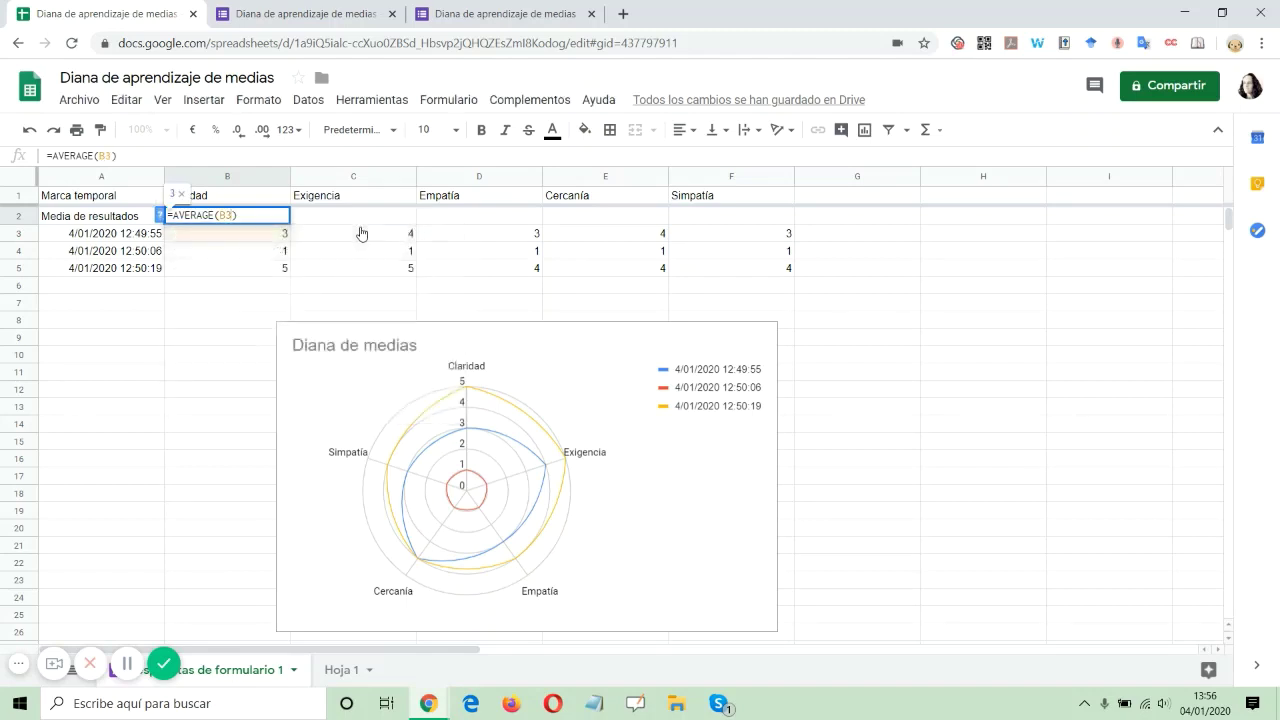
pyautogui.write(':')
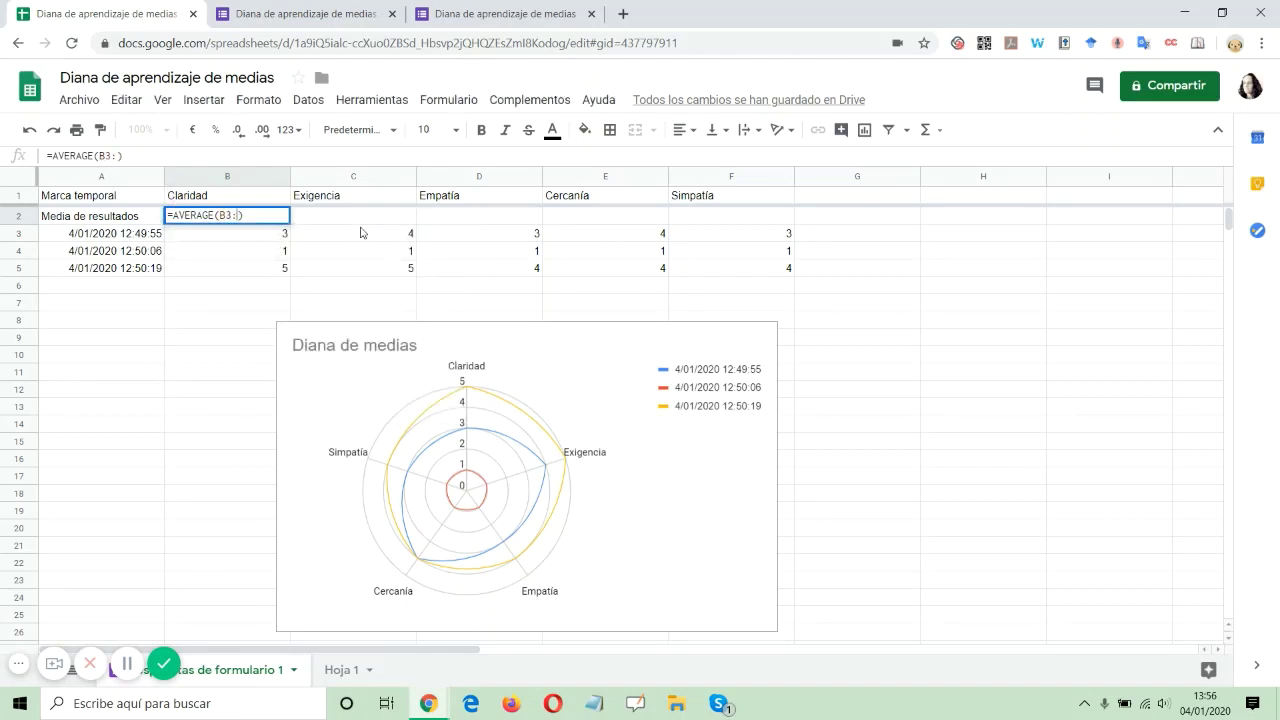
pyautogui.write('b')
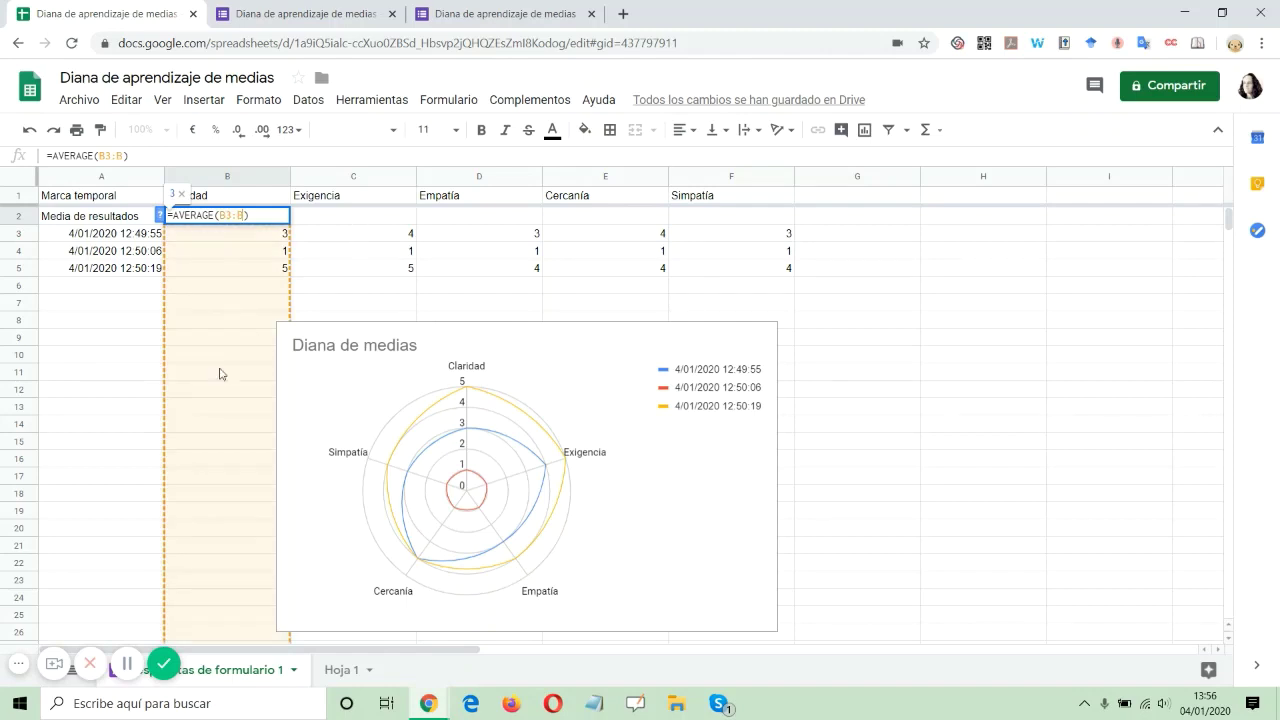
pyautogui.click(123, 406)
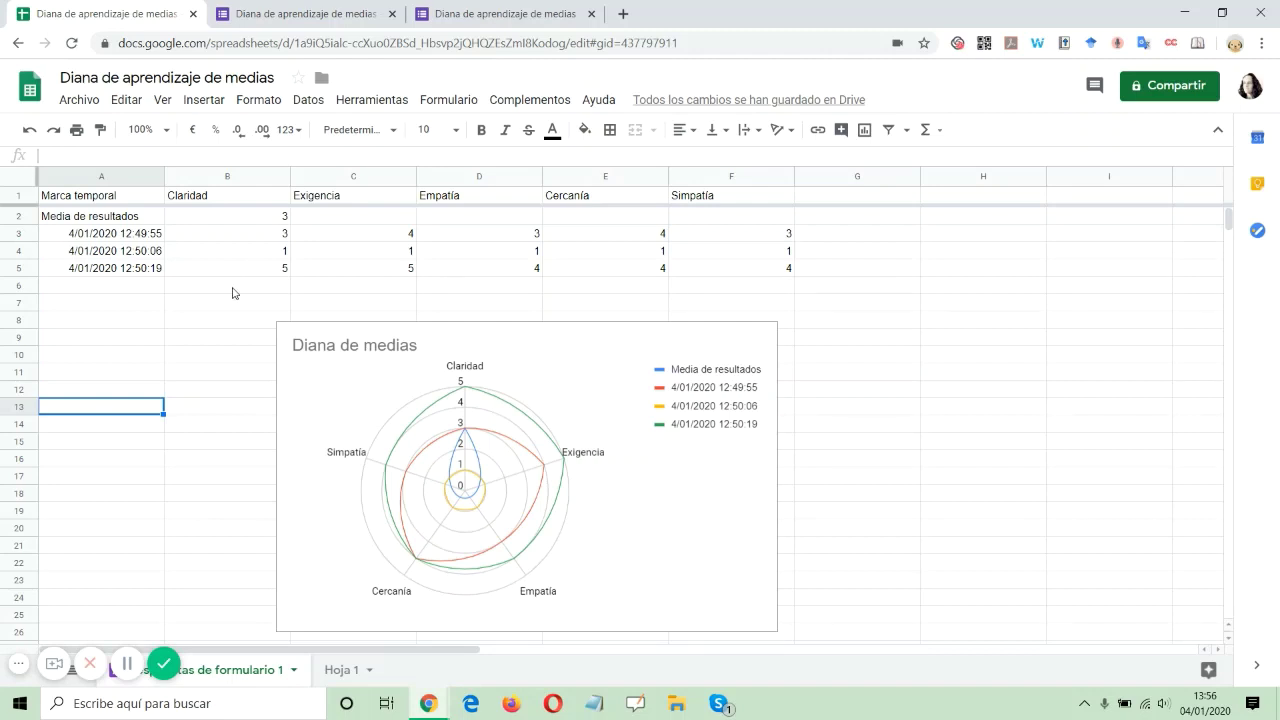
# Fill the average formula from B2 across to F2 for the other four rating columns
pyautogui.click(247, 218)
pyautogui.moveTo(289, 222); pyautogui.dragTo(725, 216)
pyautogui.click(1005, 338)
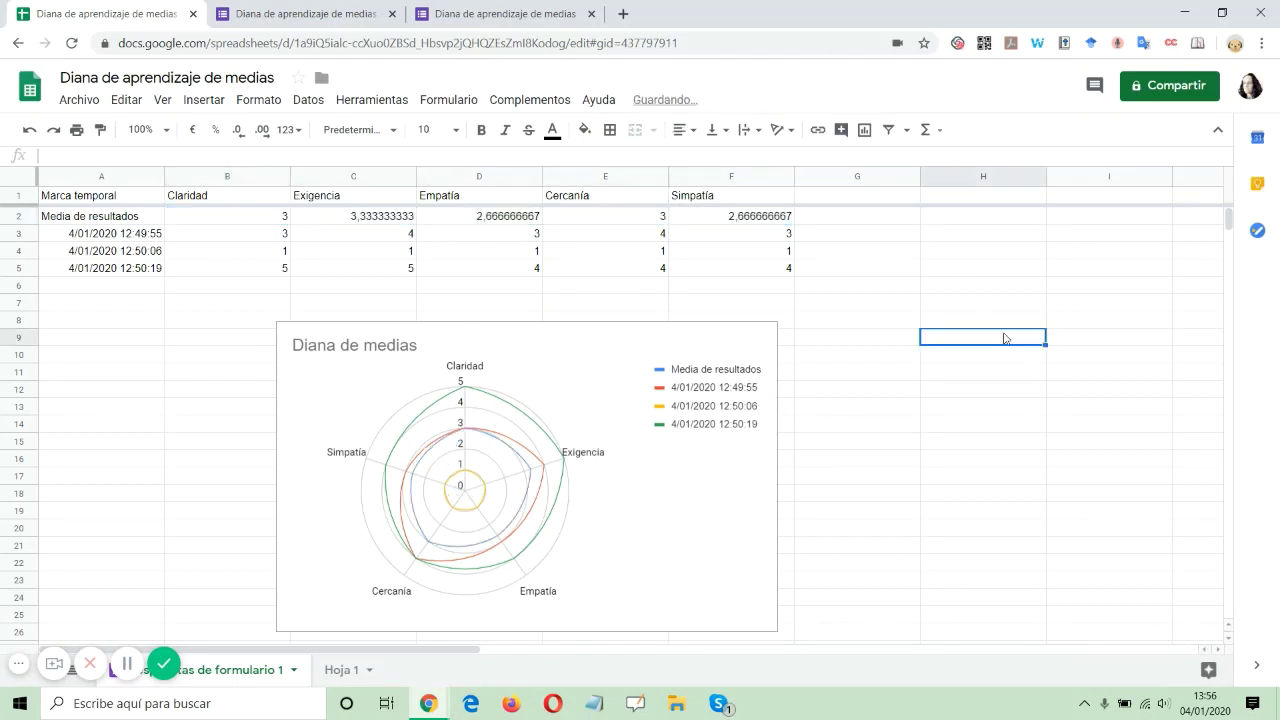
# Format the averages in B2:F2 to show one decimal place
pyautogui.click(367, 220)
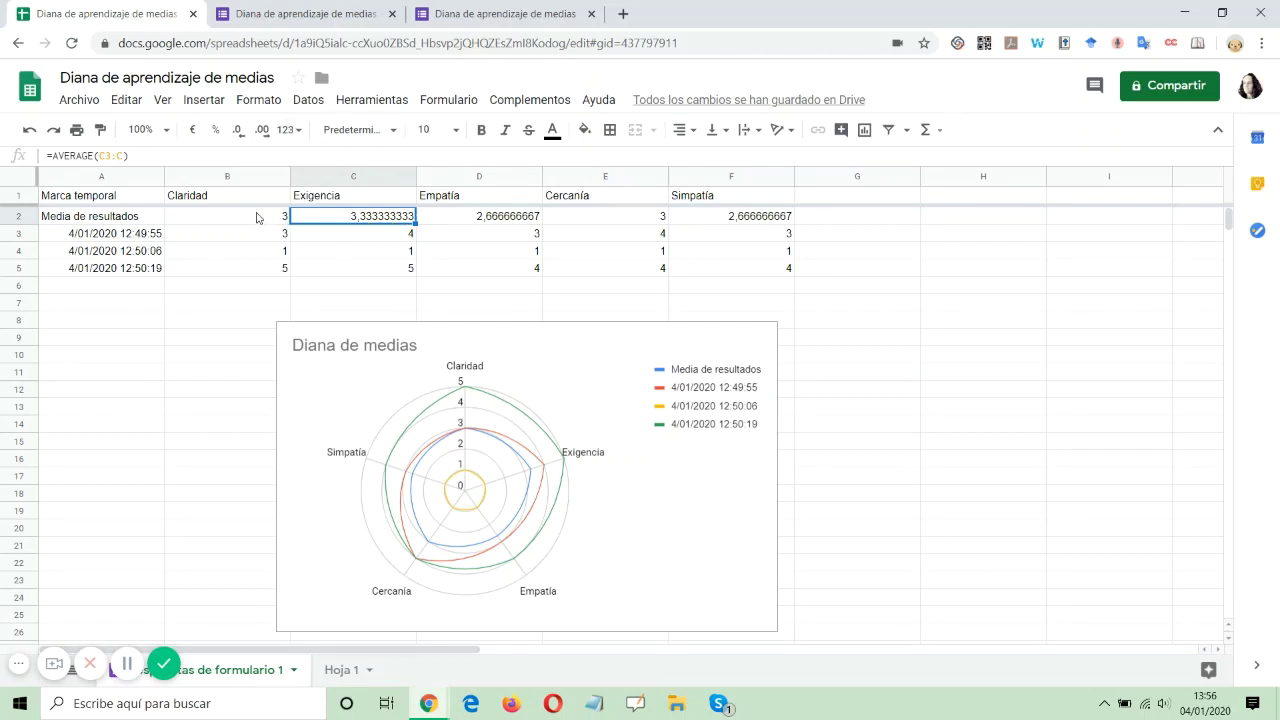
pyautogui.moveTo(257, 218); pyautogui.dragTo(680, 220)
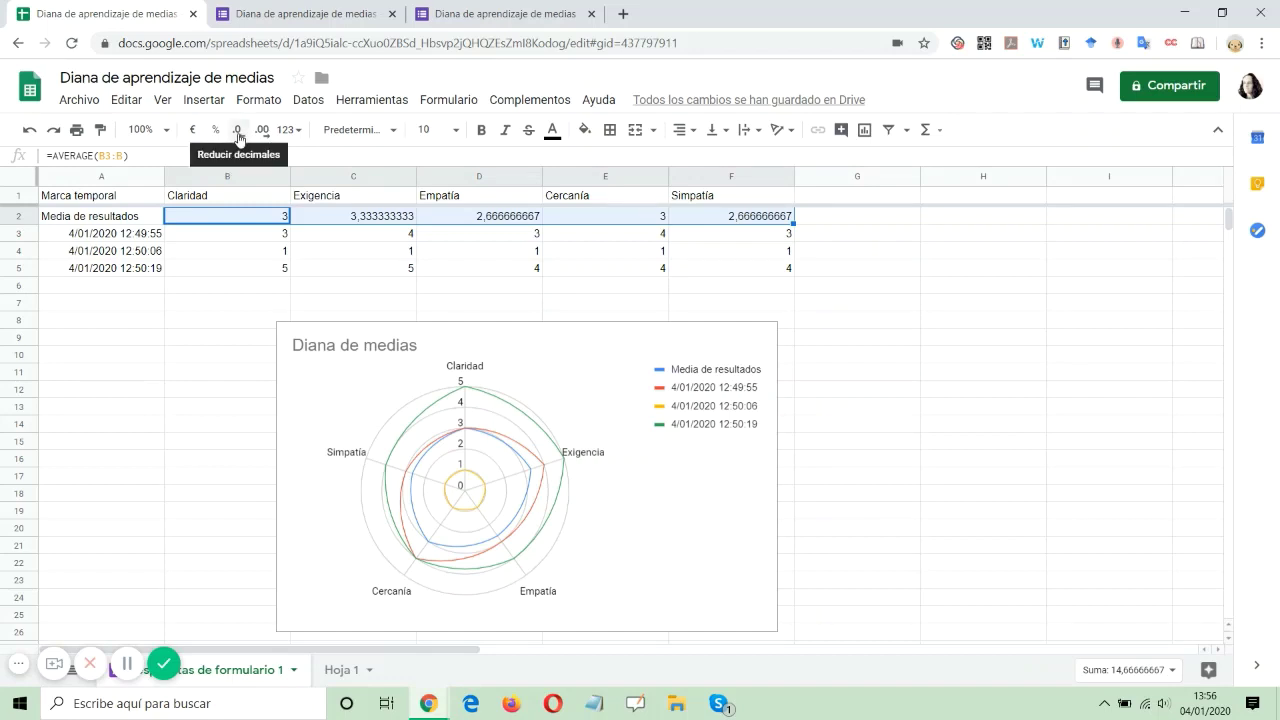
pyautogui.click(239, 136)
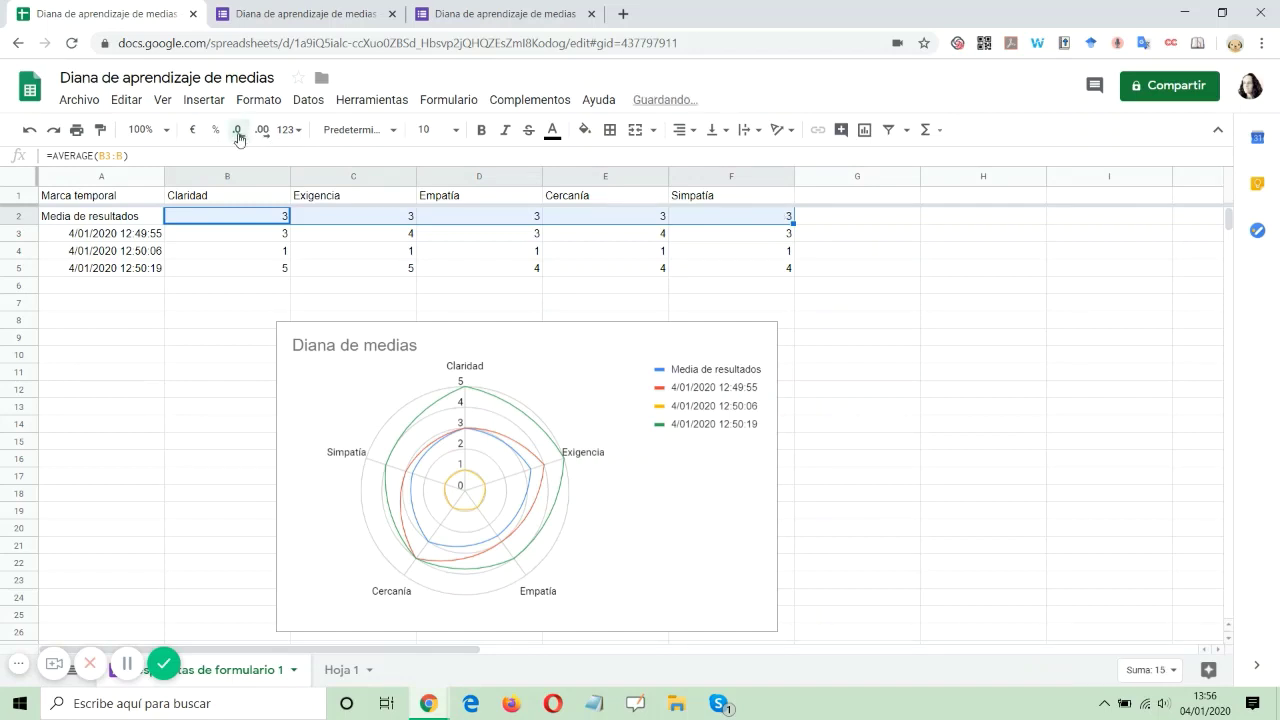
pyautogui.click(262, 130)
pyautogui.click(209, 395)
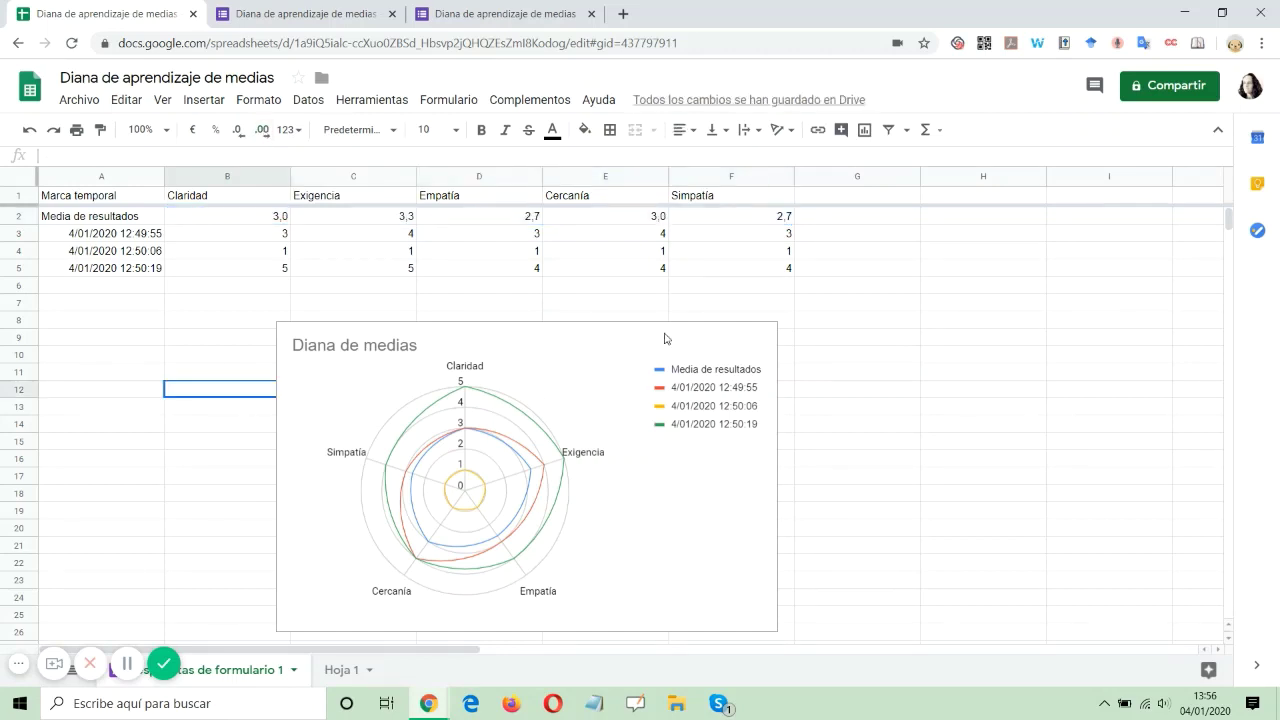
# Remove the three individual timestamped response series from the radar chart, keeping only the Media de resultados series
pyautogui.click(758, 347)
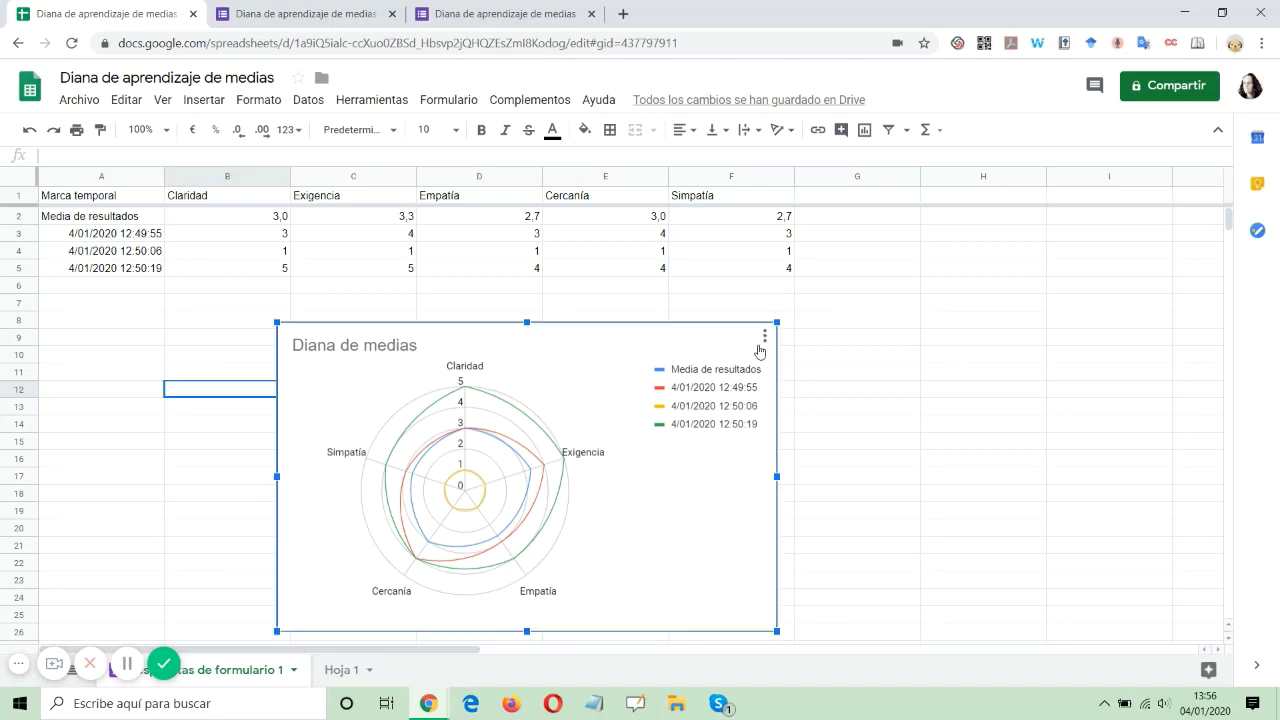
pyautogui.click(765, 341)
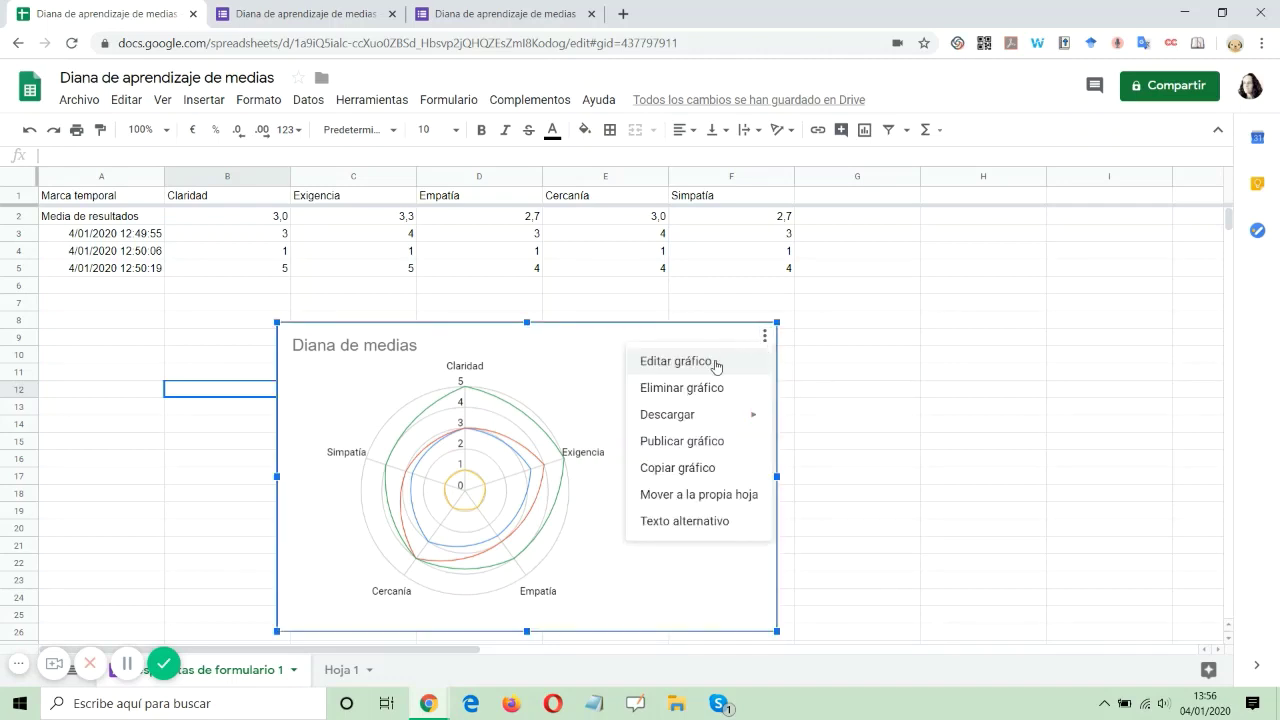
pyautogui.click(716, 366)
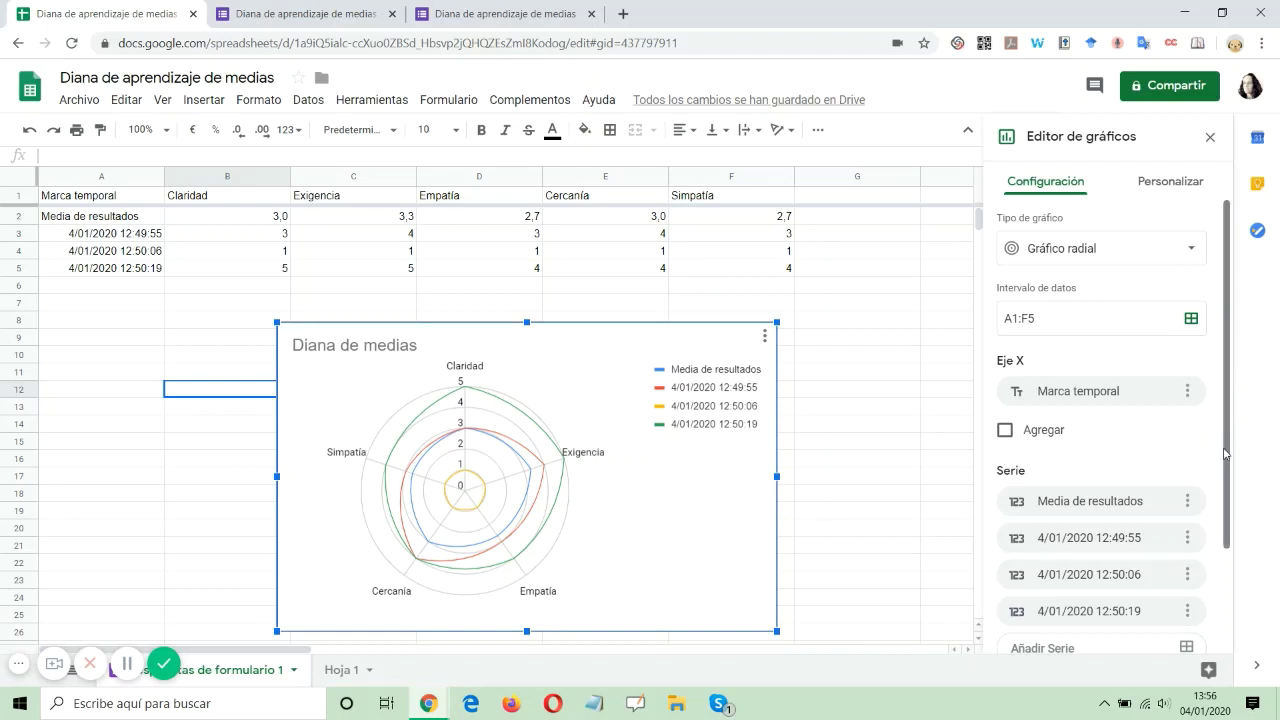
pyautogui.scroll(-2, 1182, 447)
pyautogui.click(1187, 407)
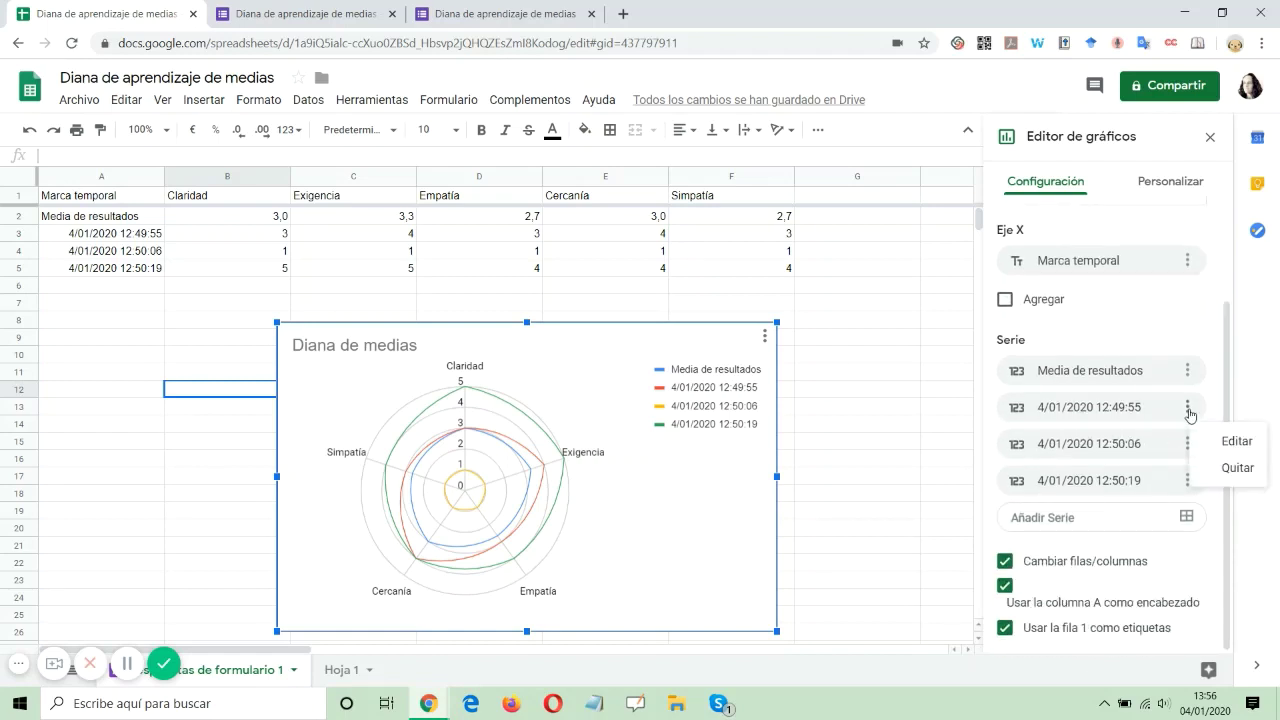
pyautogui.click(1236, 467)
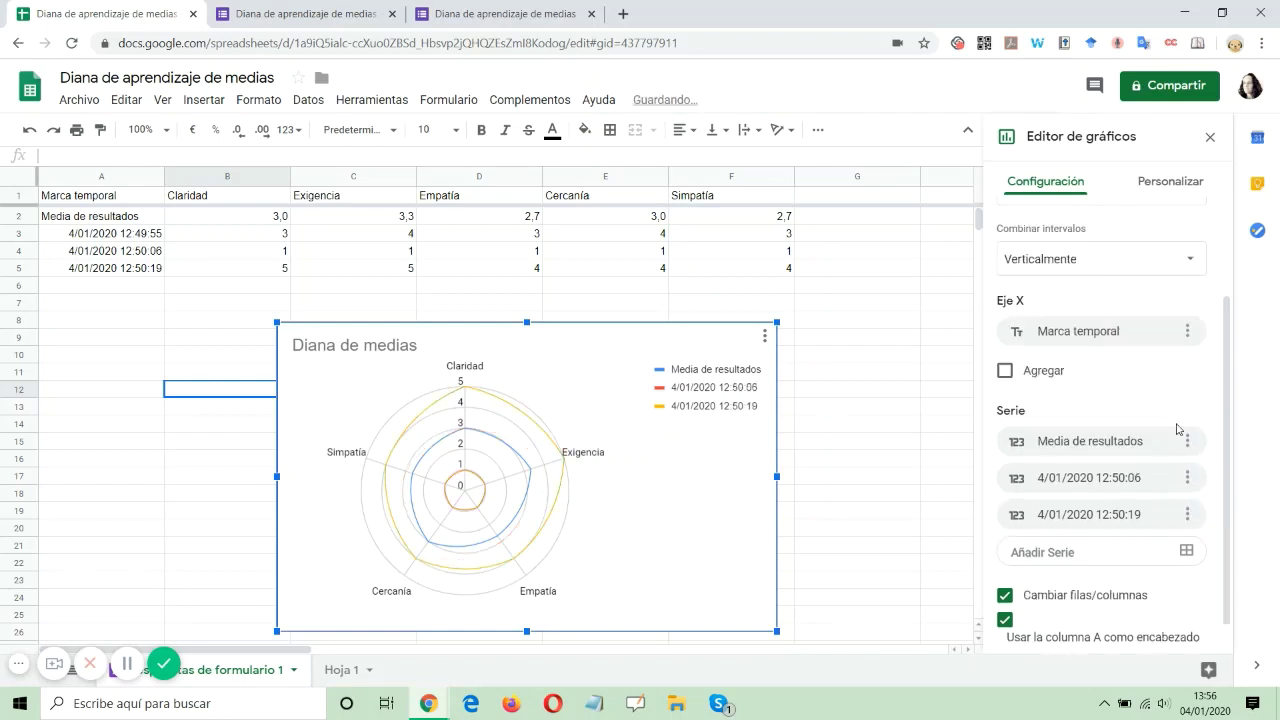
pyautogui.click(1188, 514)
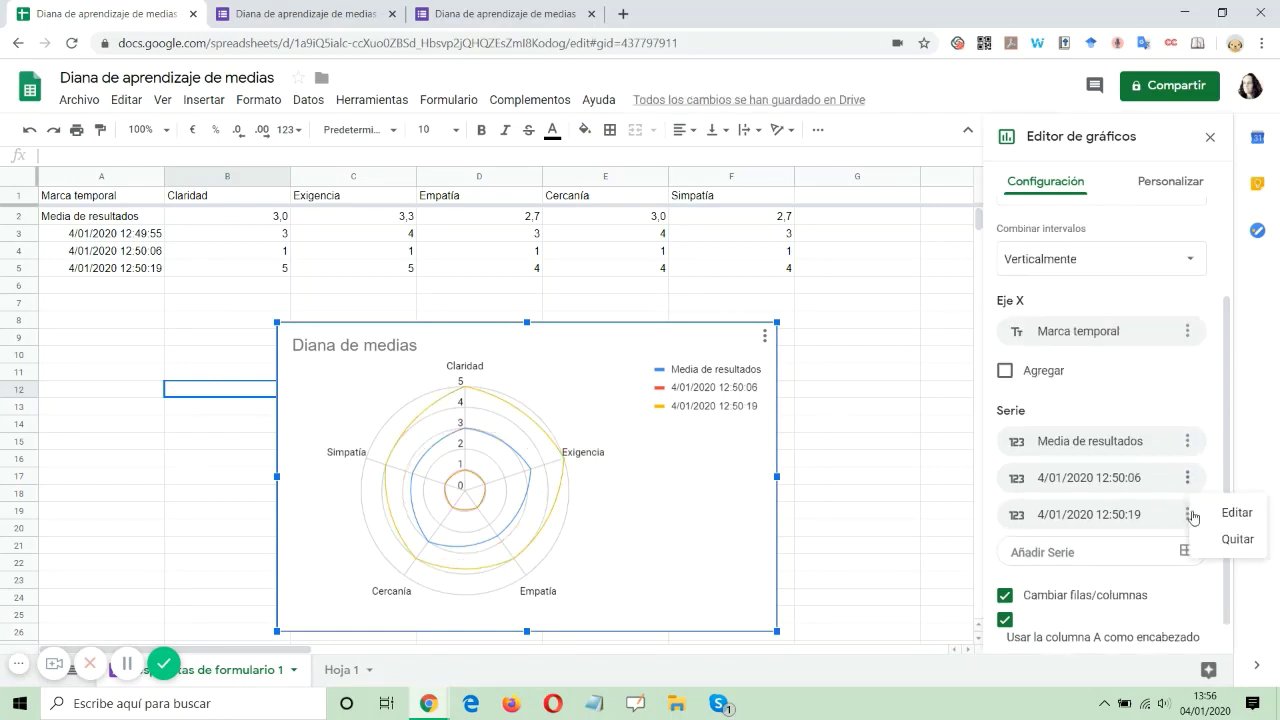
pyautogui.click(1237, 539)
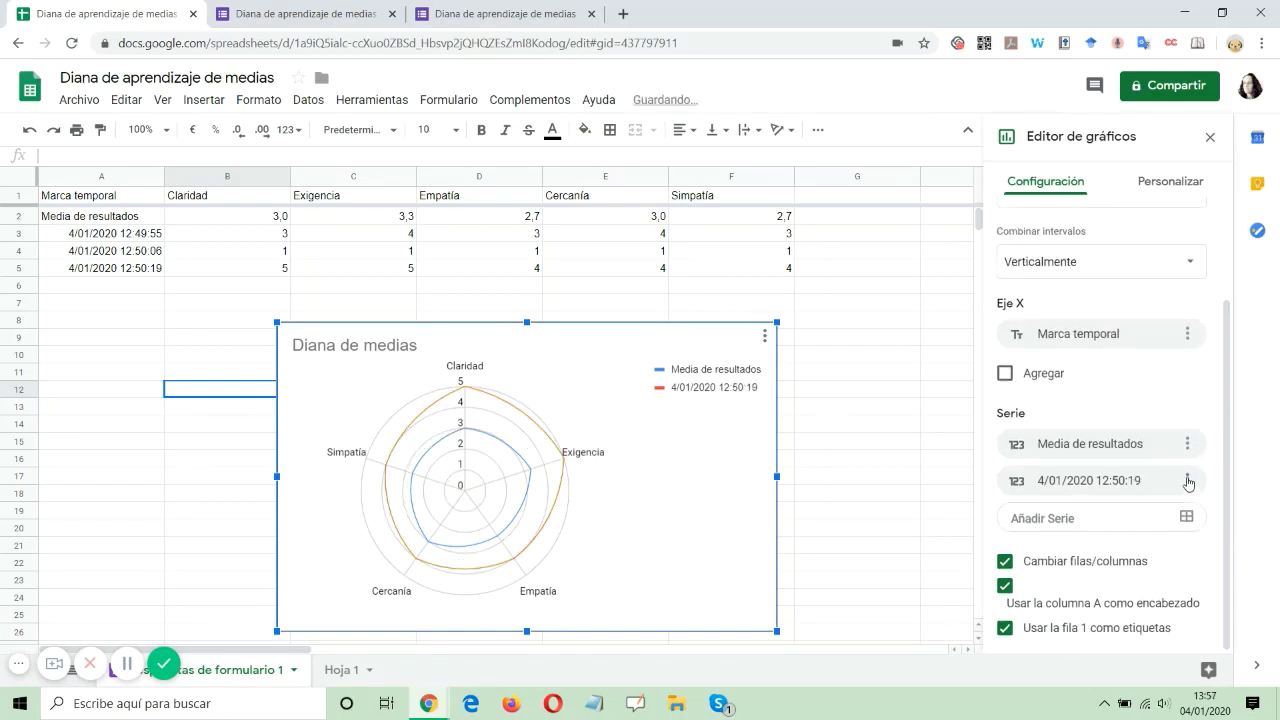
pyautogui.click(1188, 481)
pyautogui.click(1234, 537)
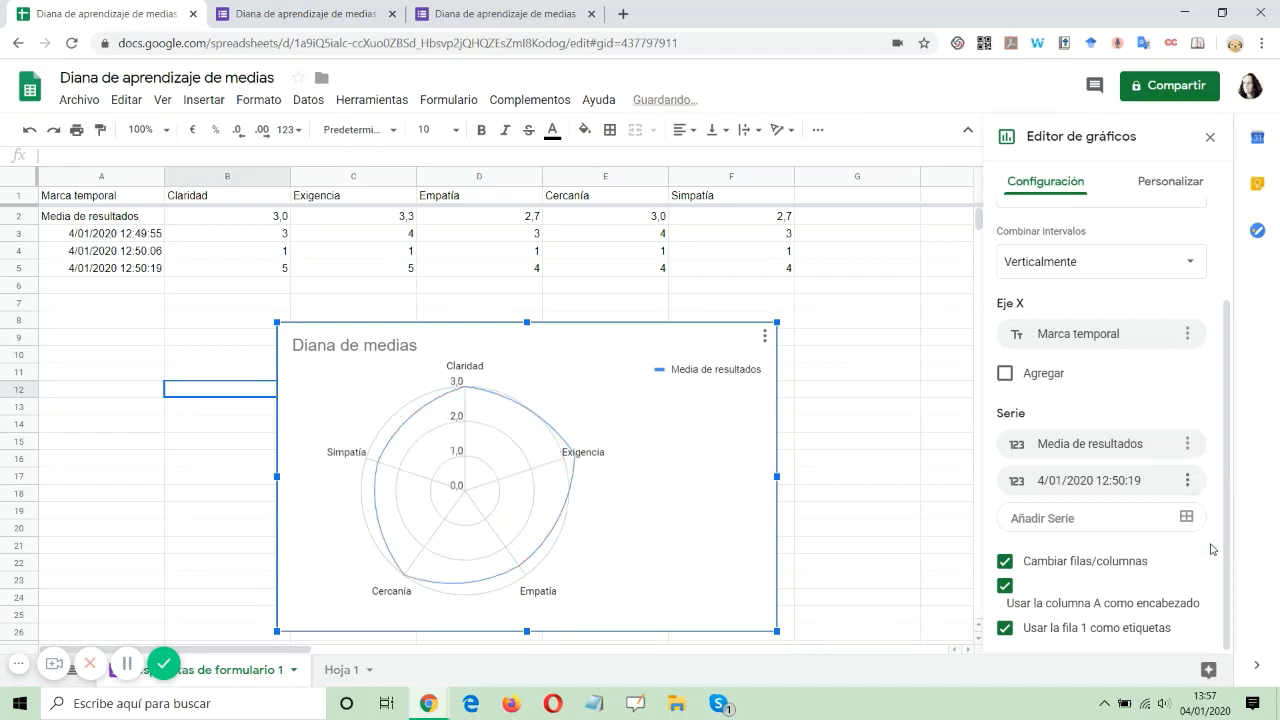
pyautogui.click(926, 494)
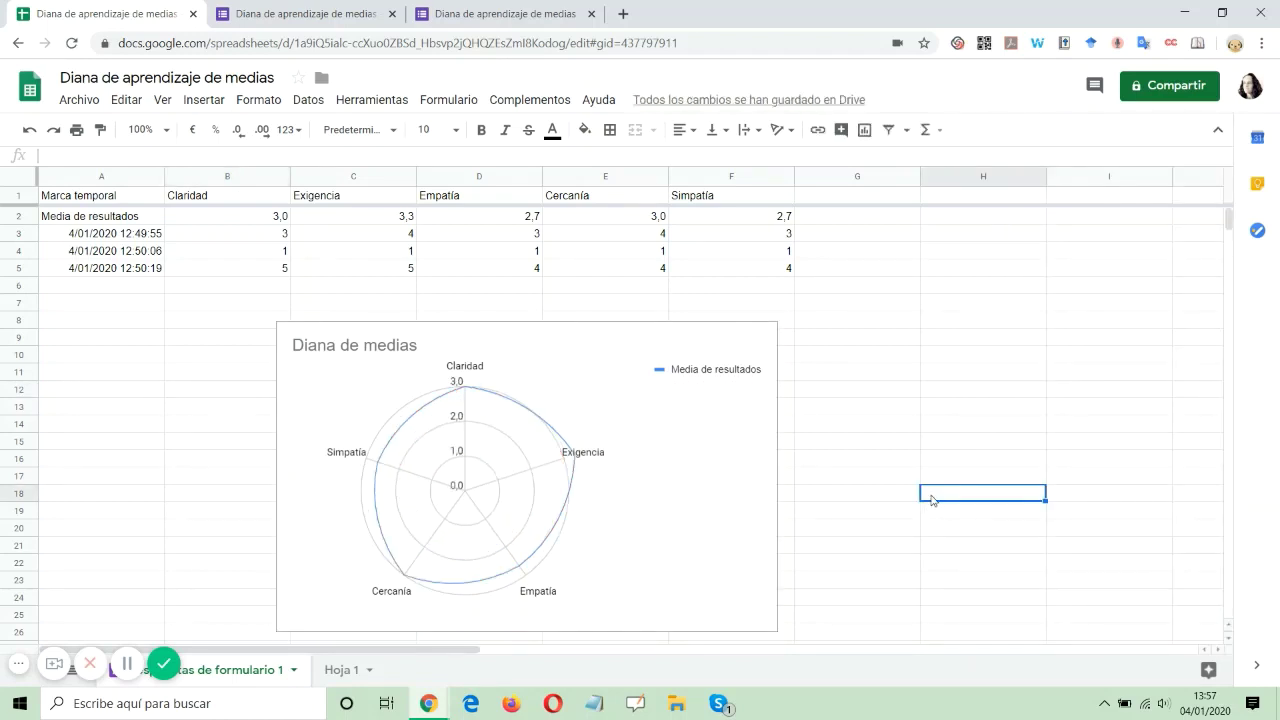
# Format the Media de resultados series in the chart with a 2px line thickness and 10px points
pyautogui.doubleClick(450, 414)
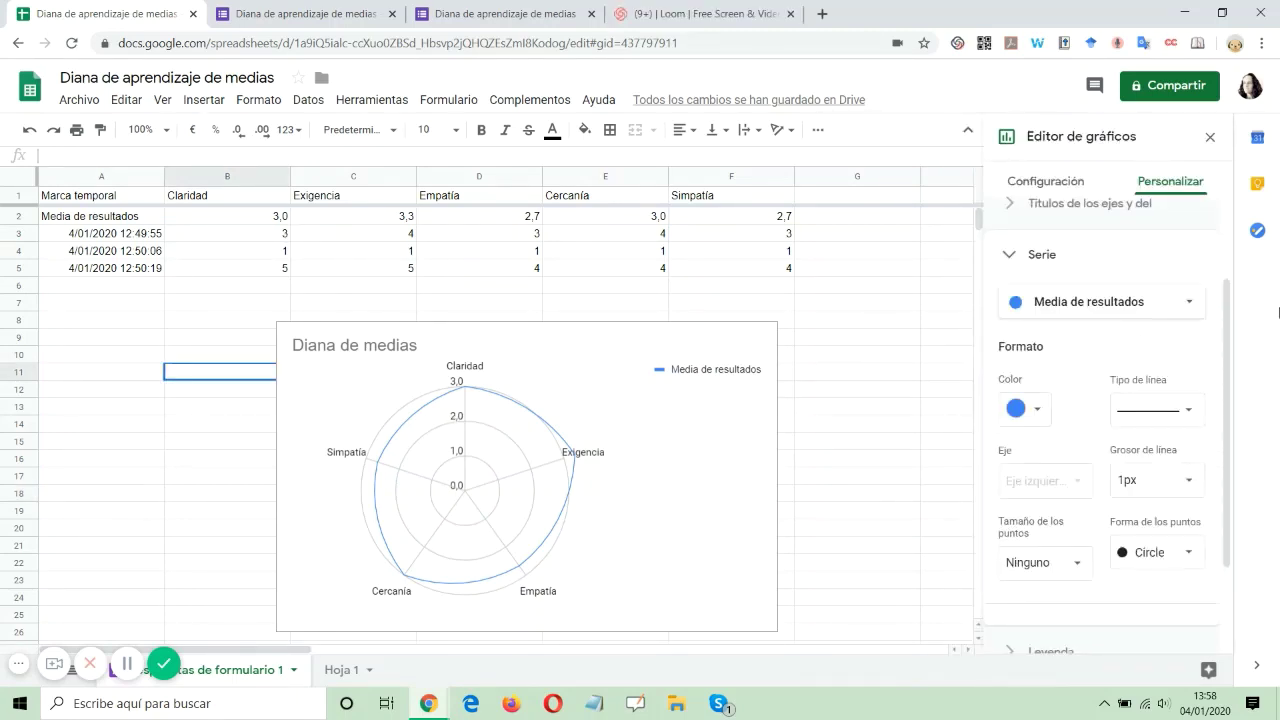
pyautogui.click(1190, 480)
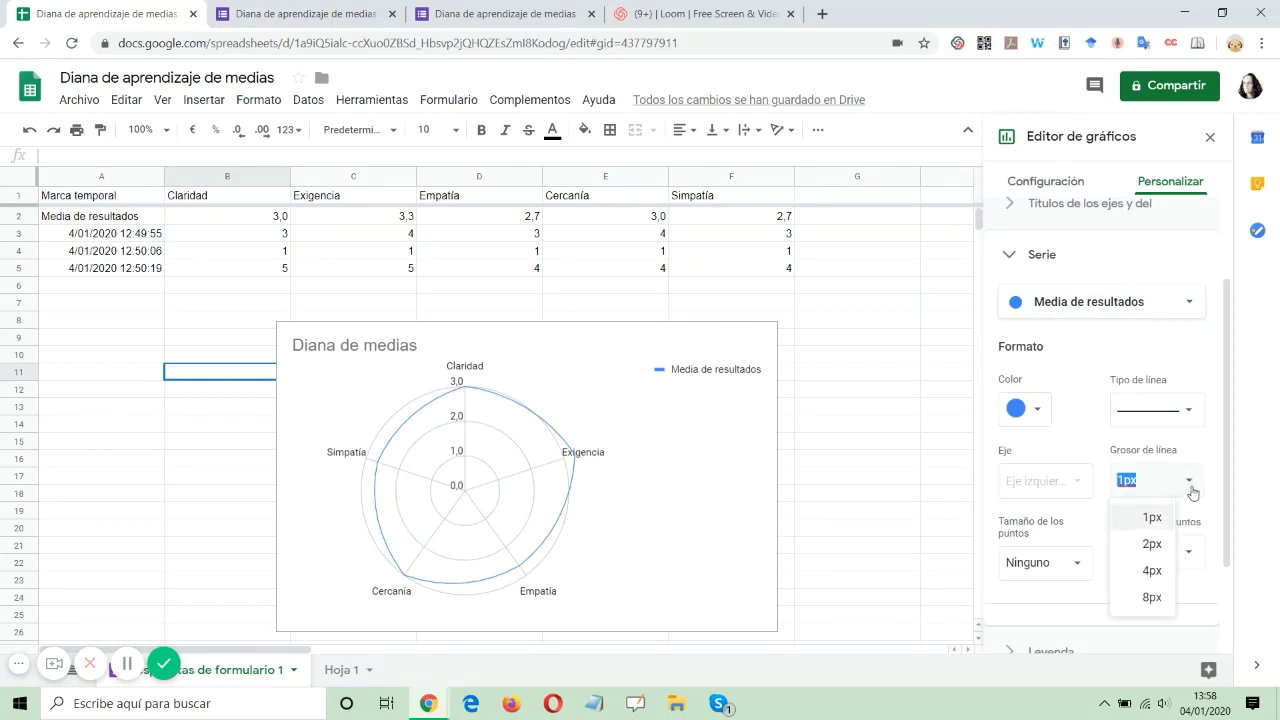
pyautogui.click(1153, 545)
pyautogui.click(1076, 566)
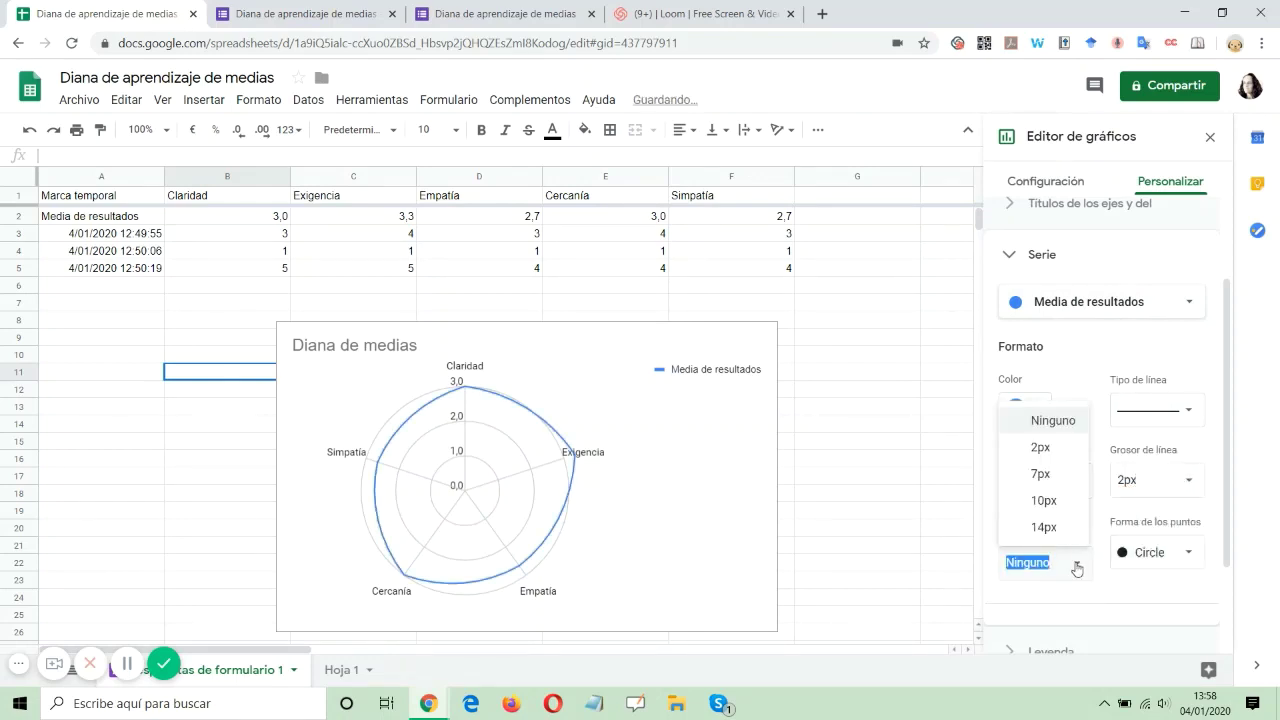
pyautogui.click(1048, 502)
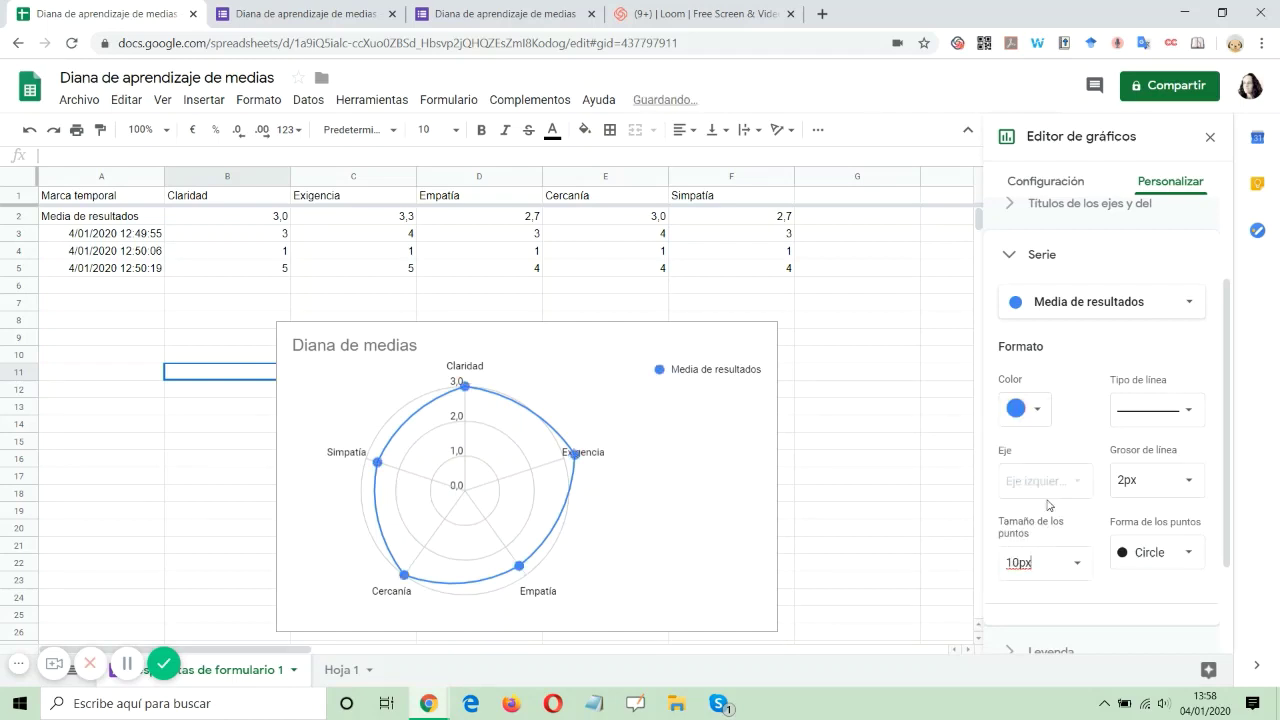
pyautogui.click(950, 477)
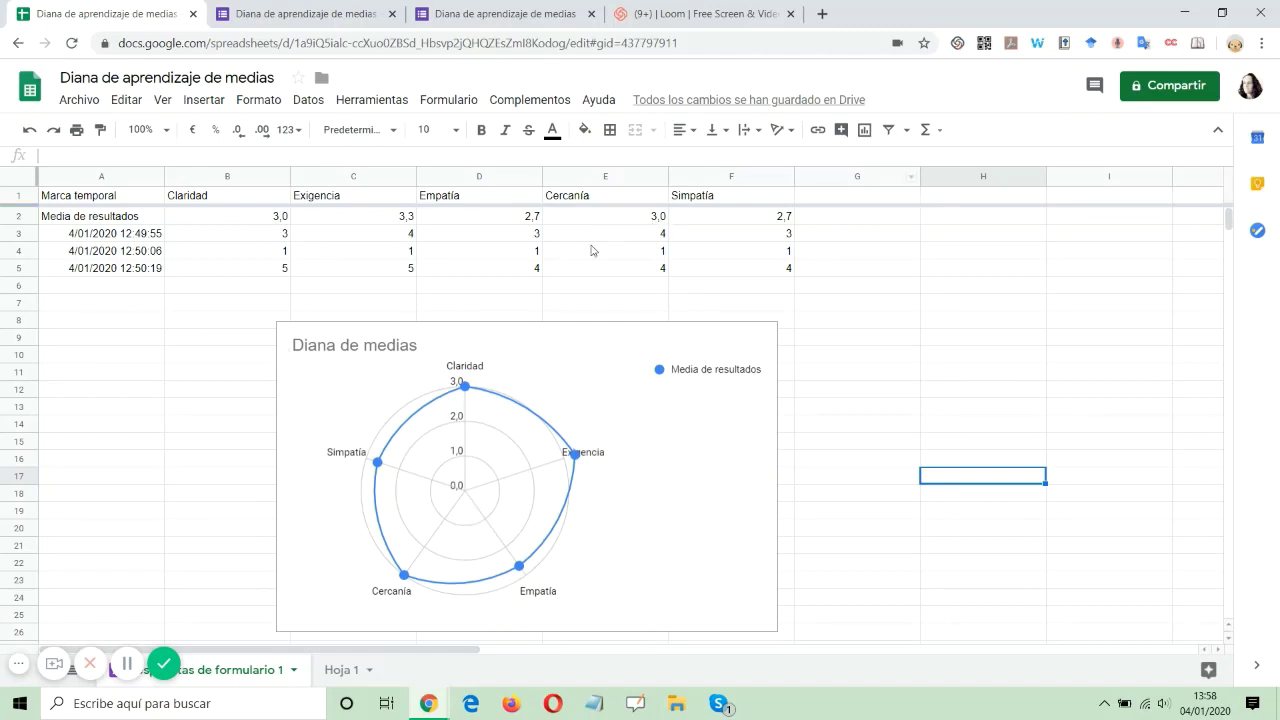
pyautogui.click(757, 347)
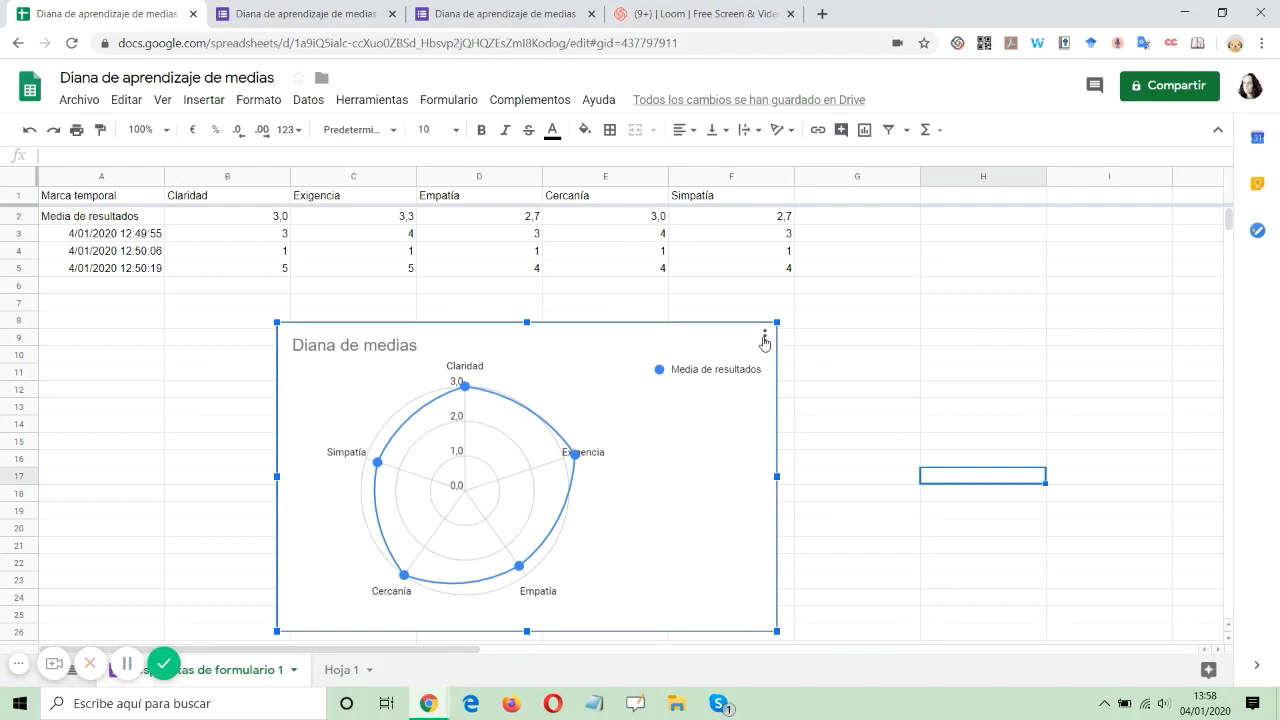
pyautogui.click(765, 338)
pyautogui.click(702, 364)
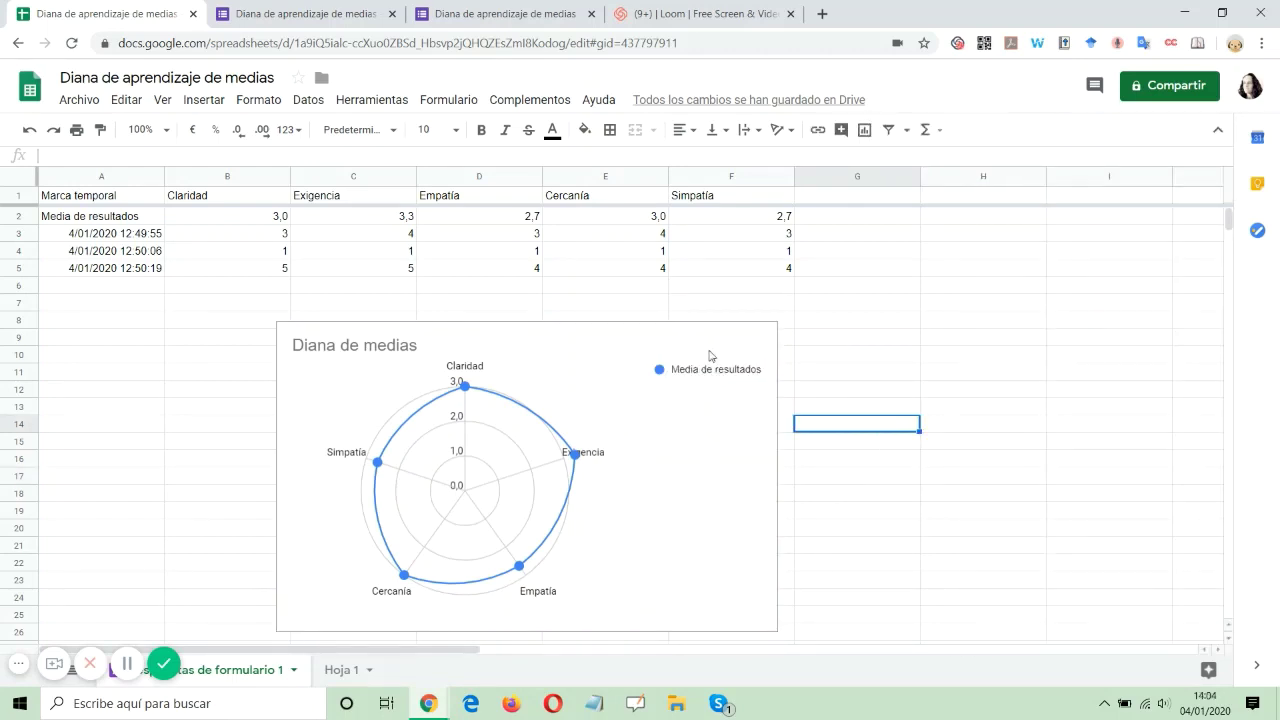
# Set the number of major gridlines on the radar chart's vertical axis to 5
pyautogui.click(712, 356)
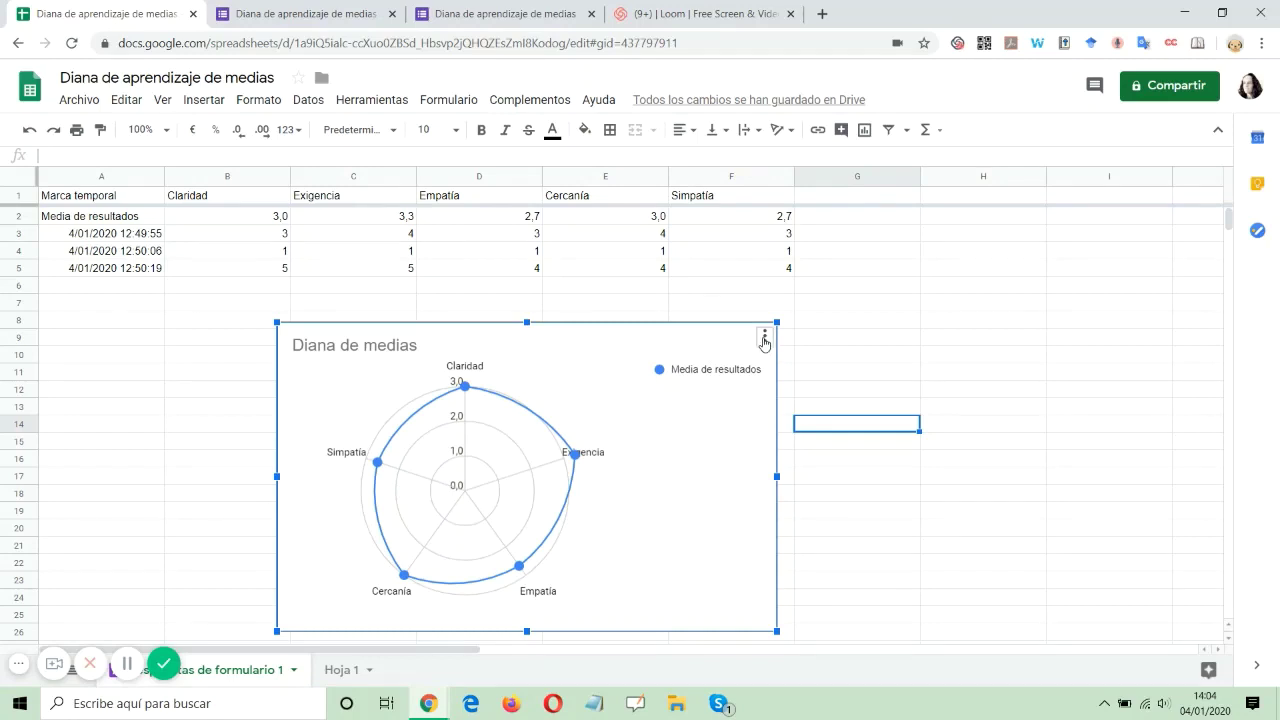
pyautogui.click(765, 340)
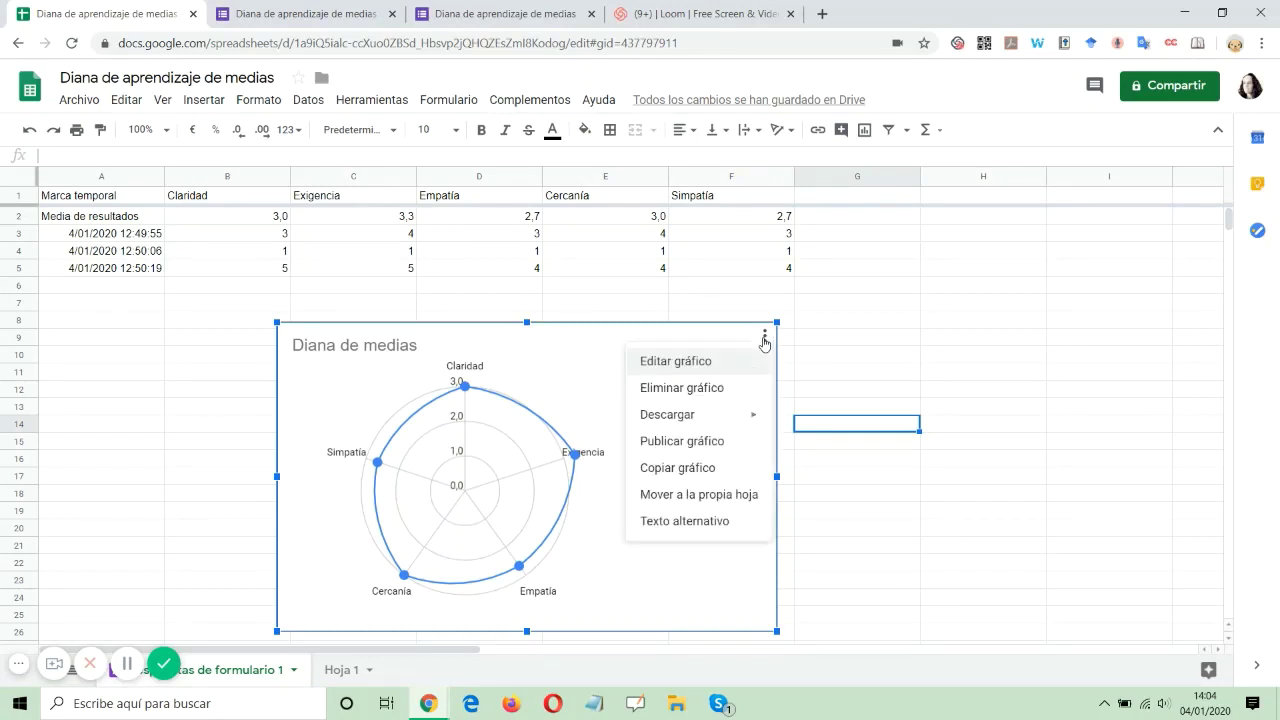
pyautogui.click(698, 362)
pyautogui.click(1173, 184)
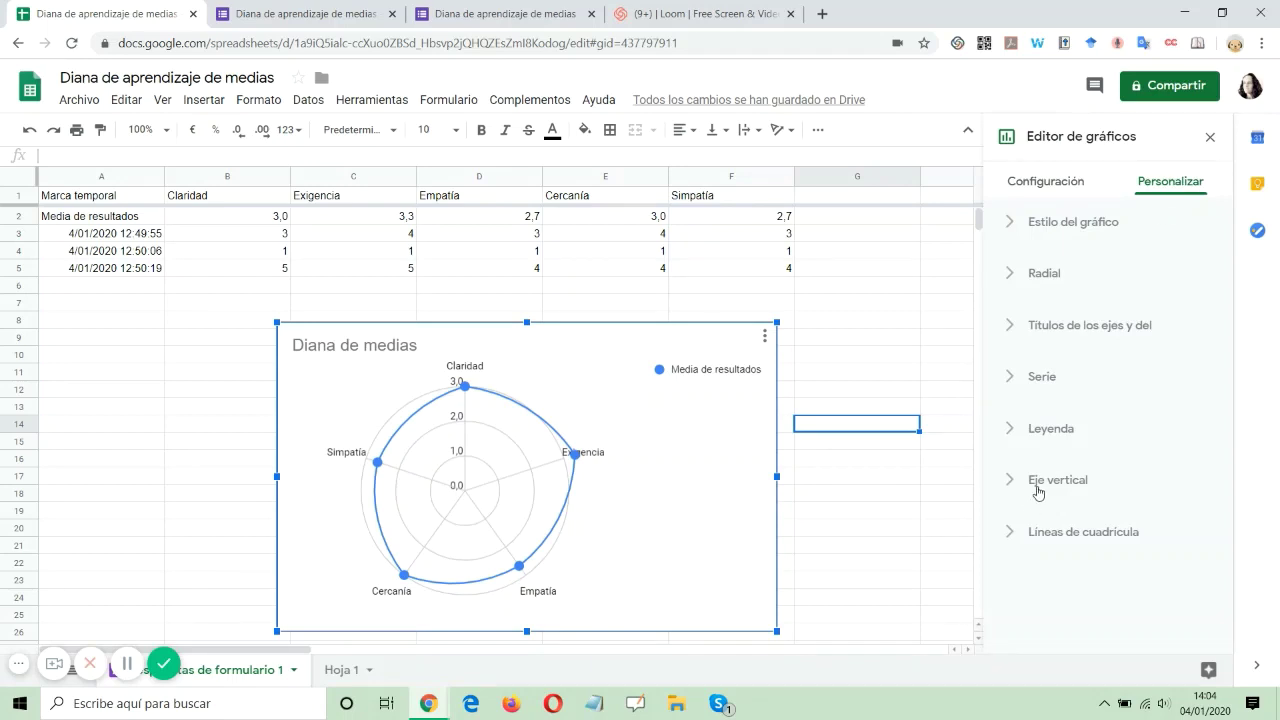
pyautogui.click(1040, 531)
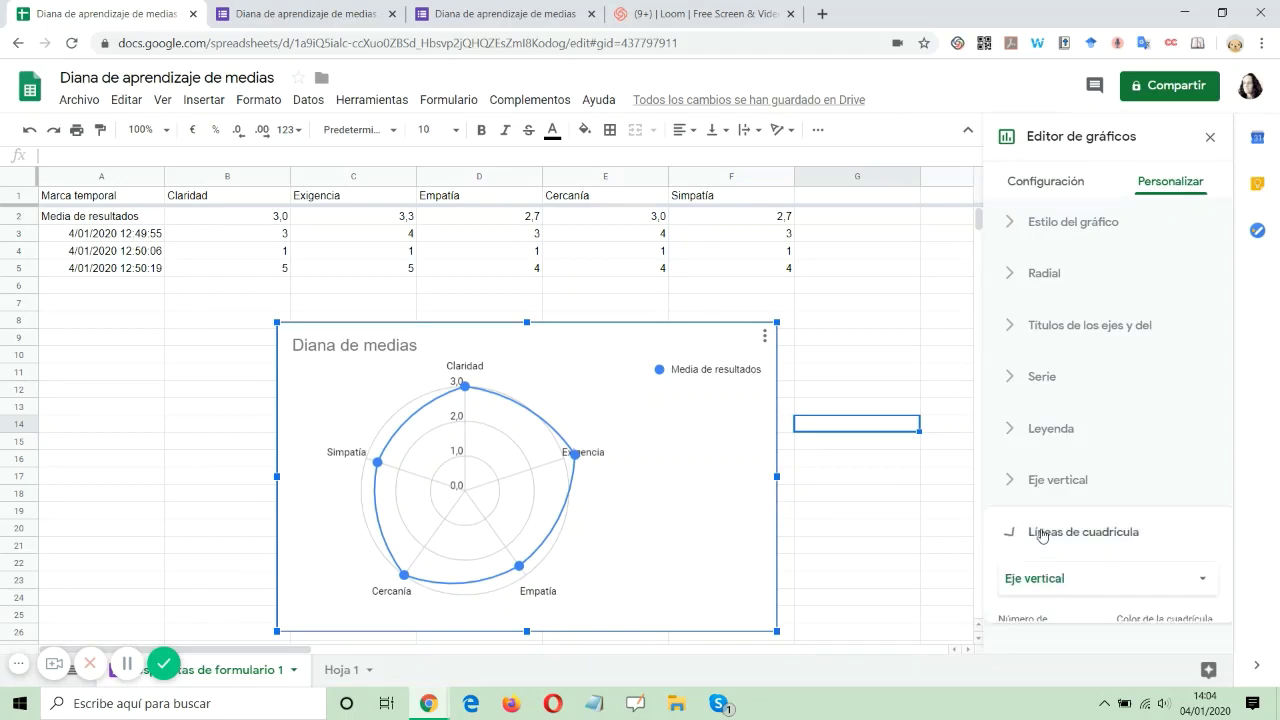
pyautogui.scroll(-3, 1230, 427)
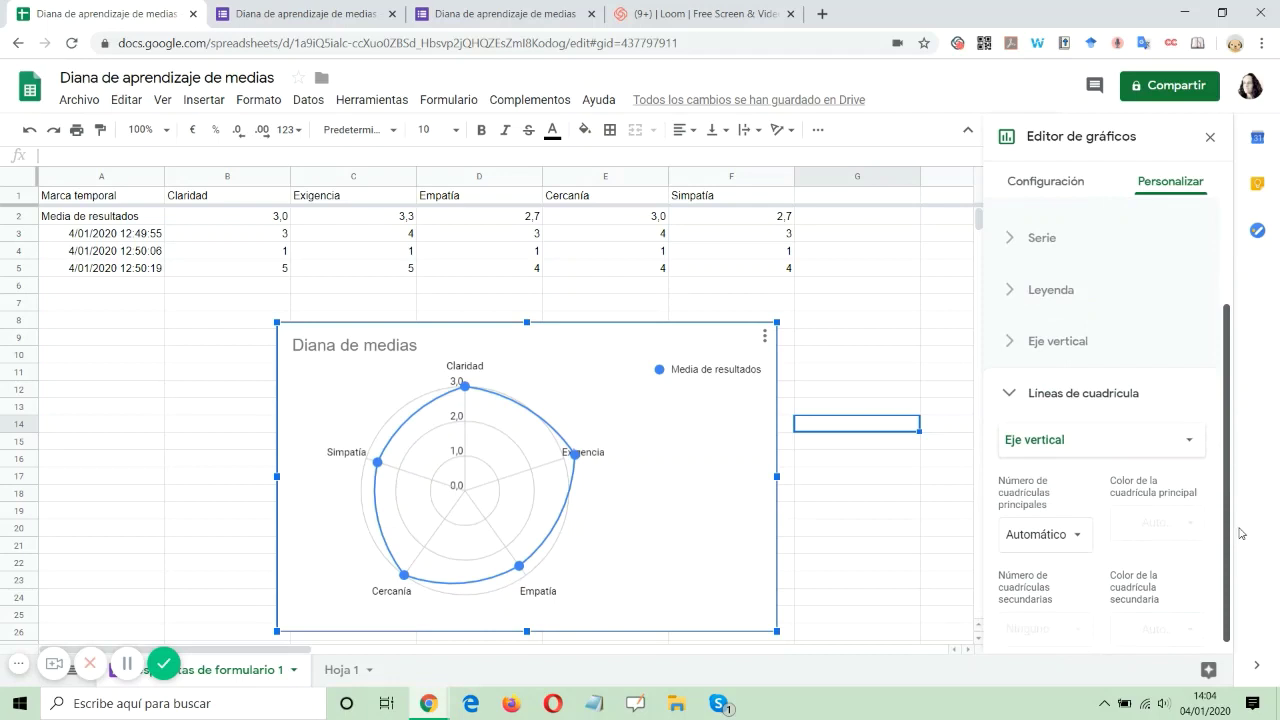
pyautogui.click(1079, 538)
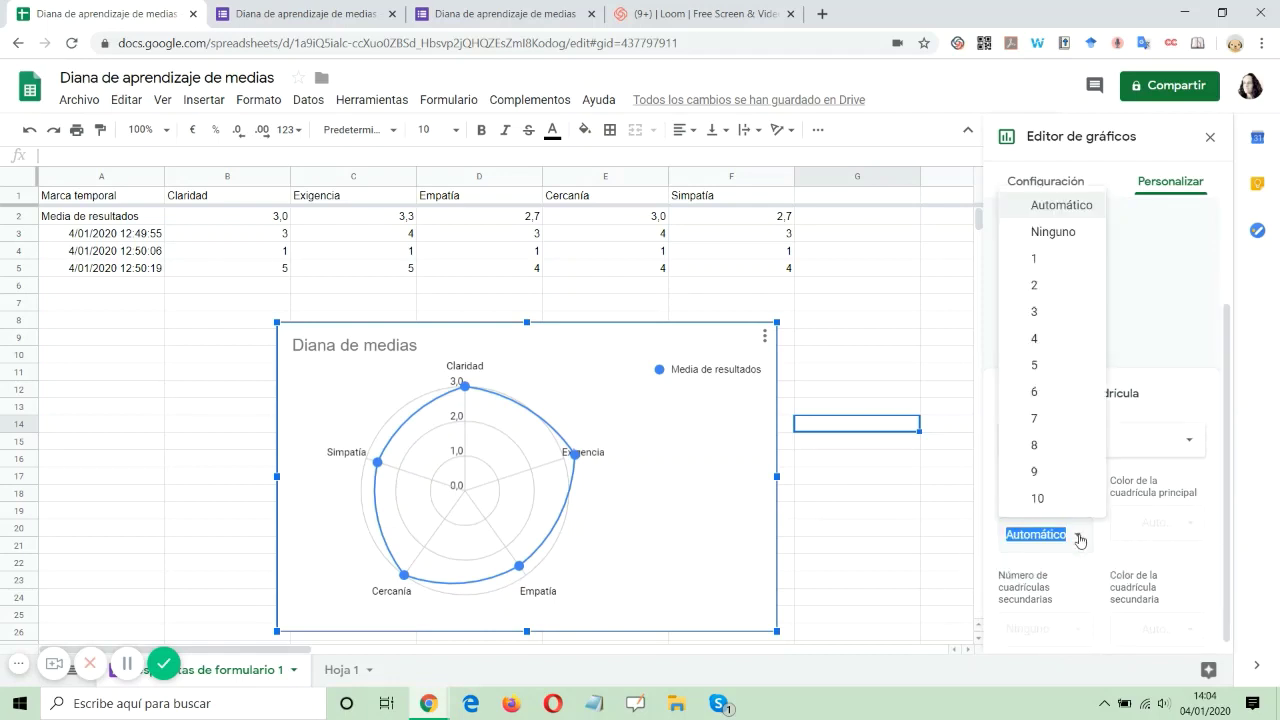
pyautogui.click(1034, 366)
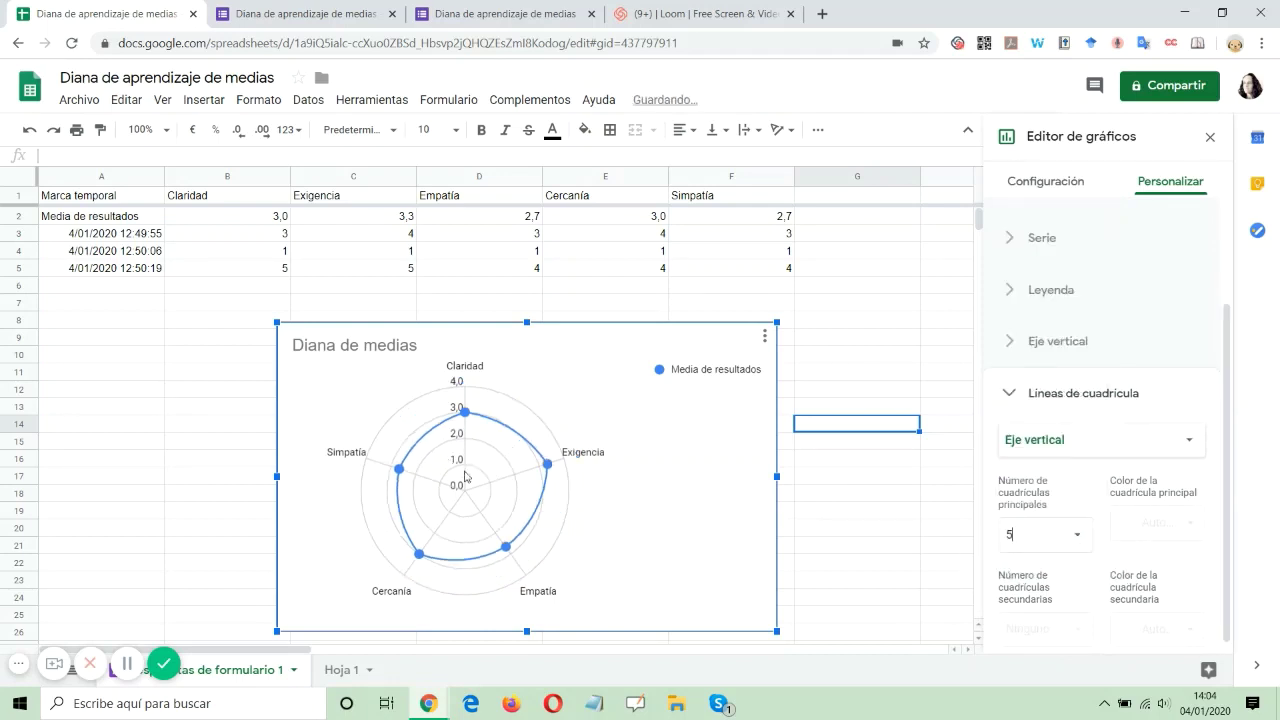
# Set the radar chart's vertical axis to a minimum of 1 and a maximum of 5
pyautogui.click(1062, 340)
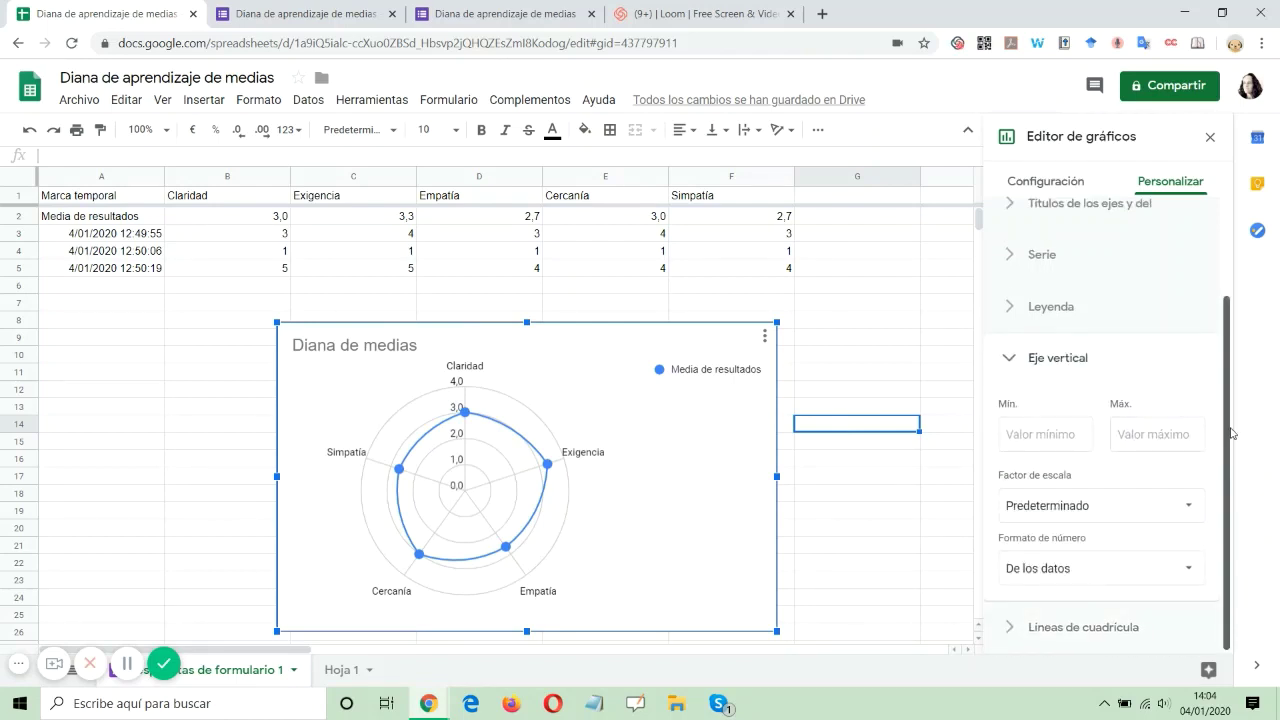
pyautogui.click(1036, 447)
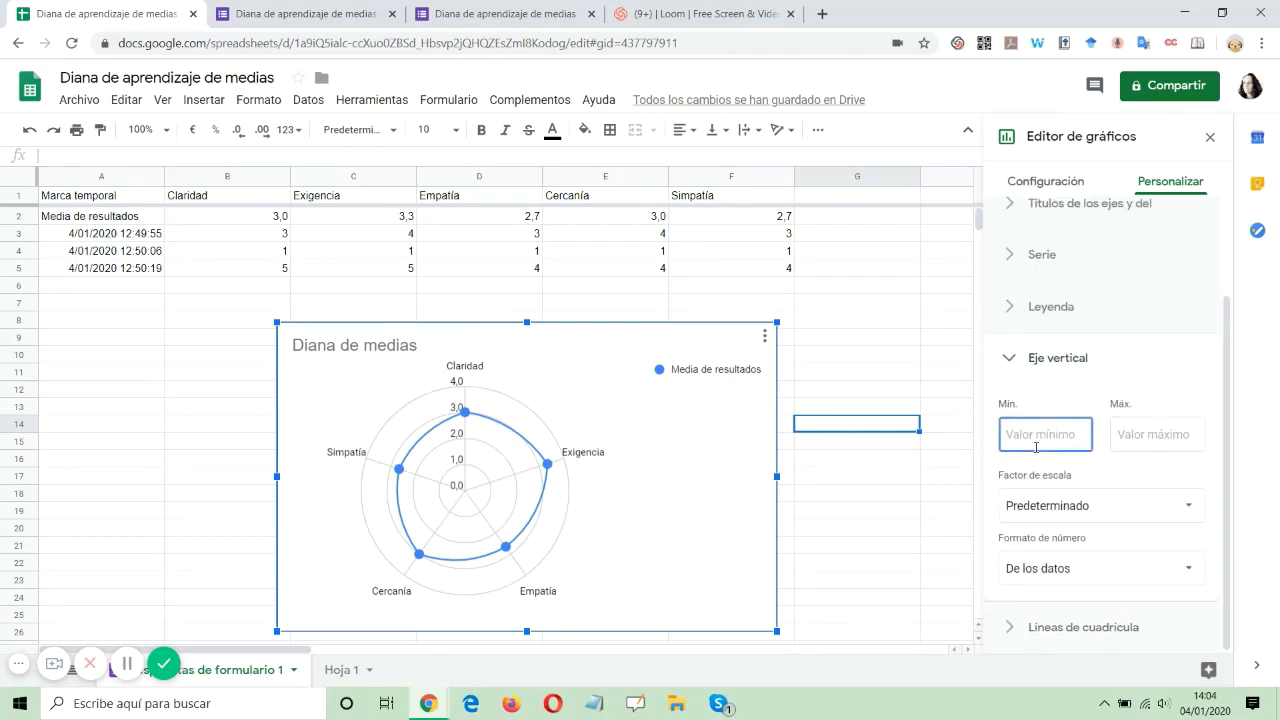
pyautogui.write('1')
pyautogui.click(1137, 420)
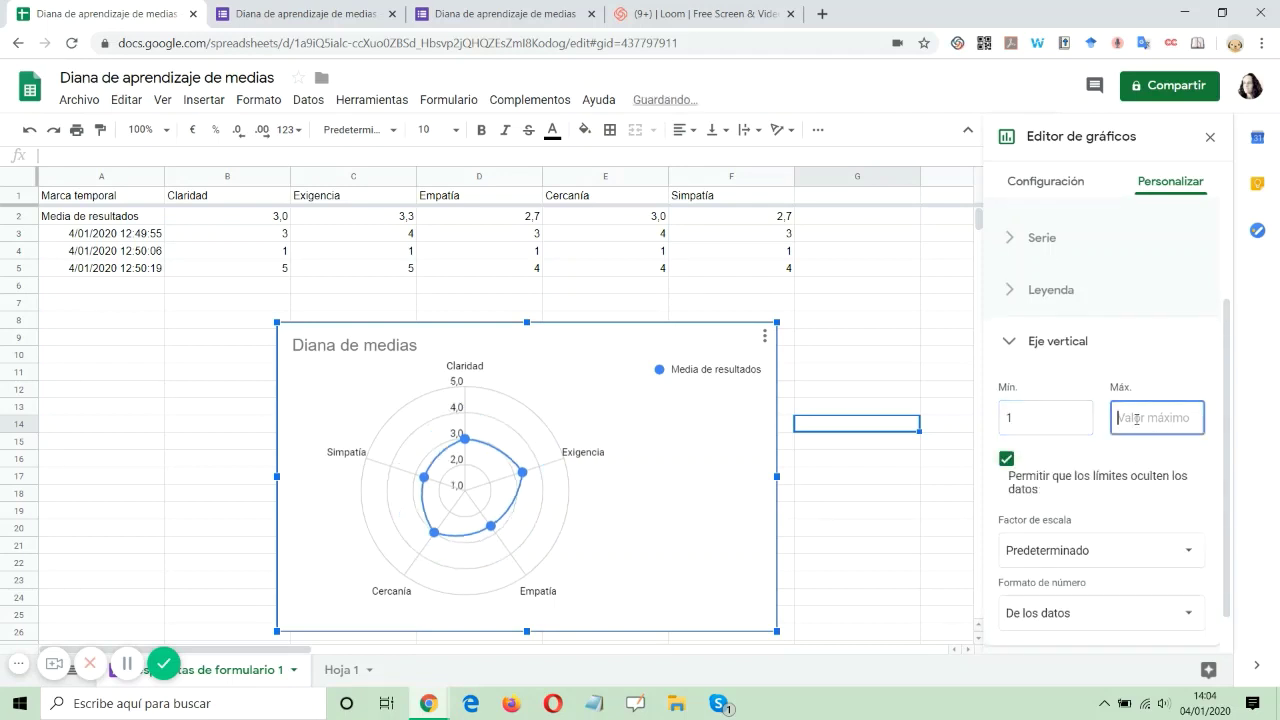
pyautogui.write('5')
pyautogui.click(860, 292)
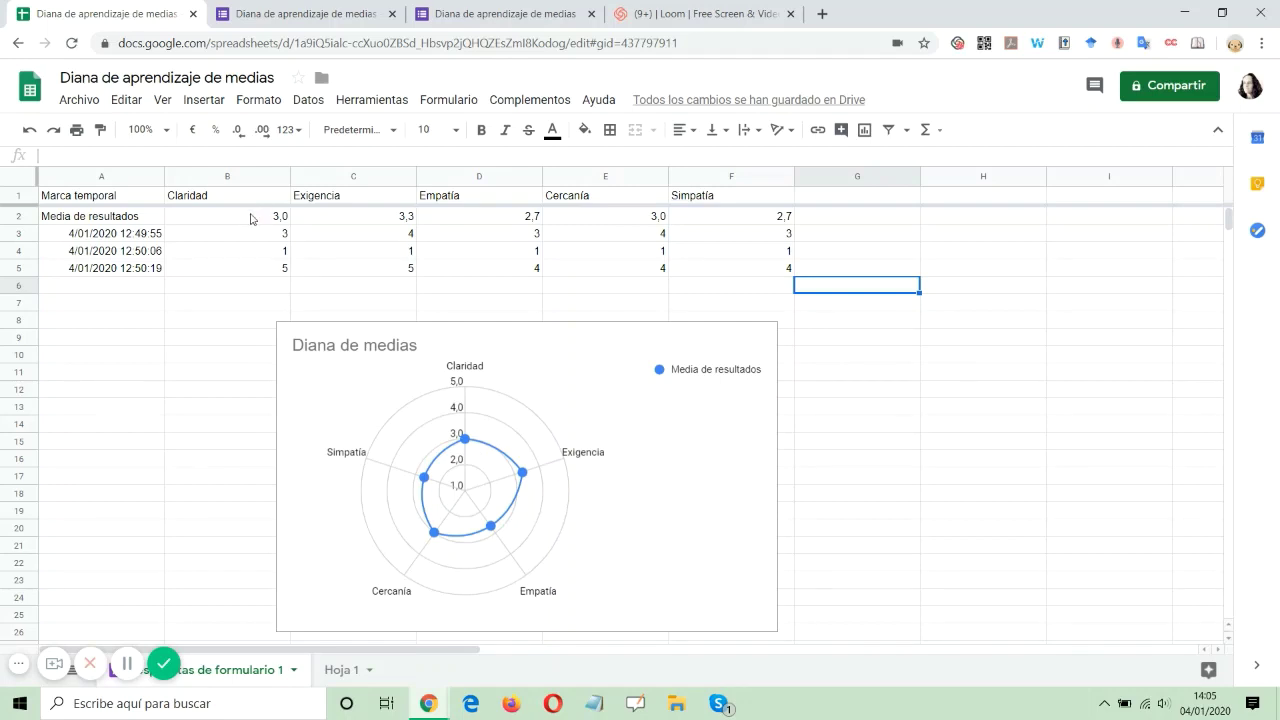
# Submit another form response rating Claridad, Exigencia, Empatía, Cercanía and Simpatía 5 each, and return to the spreadsheet
pyautogui.click(486, 13)
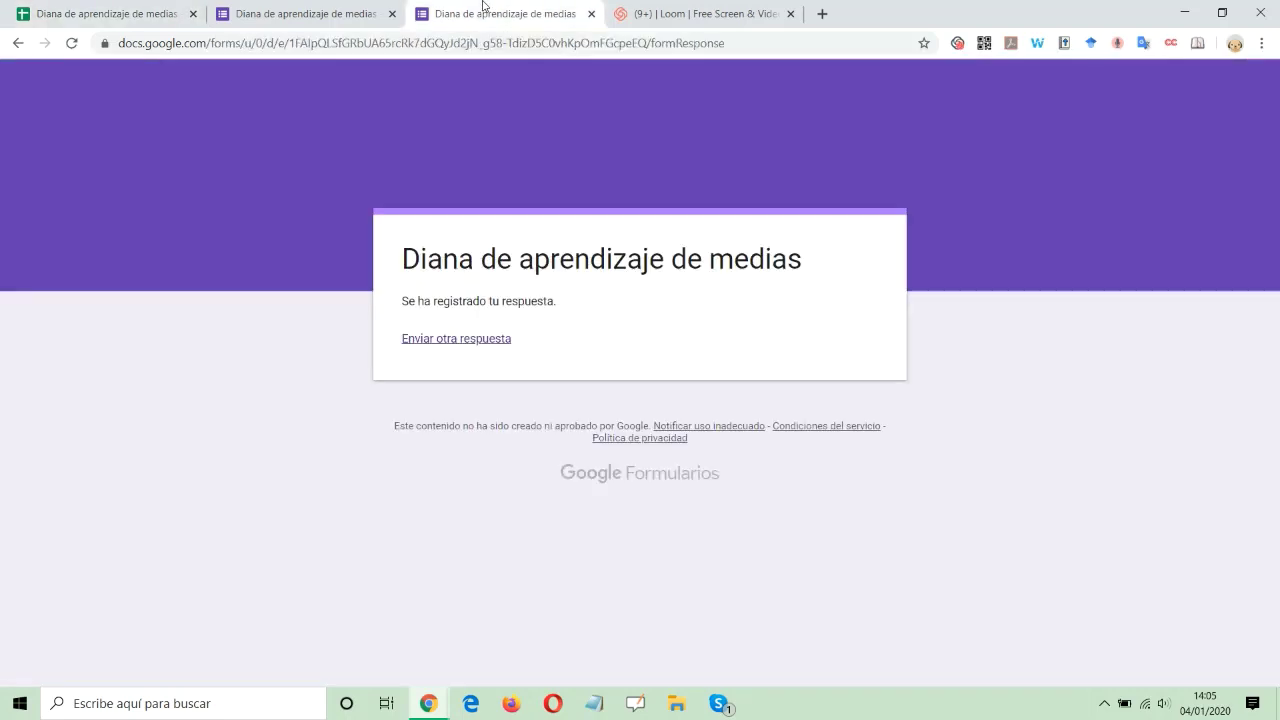
pyautogui.click(460, 340)
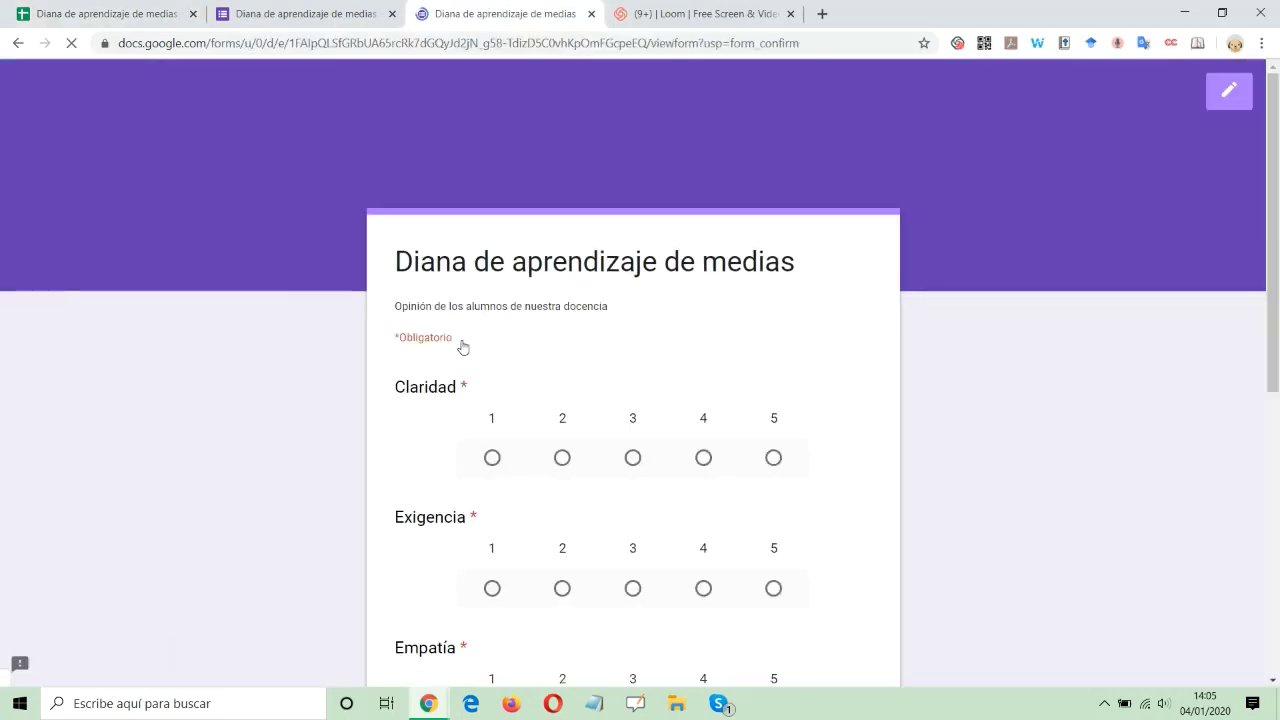
pyautogui.click(779, 457)
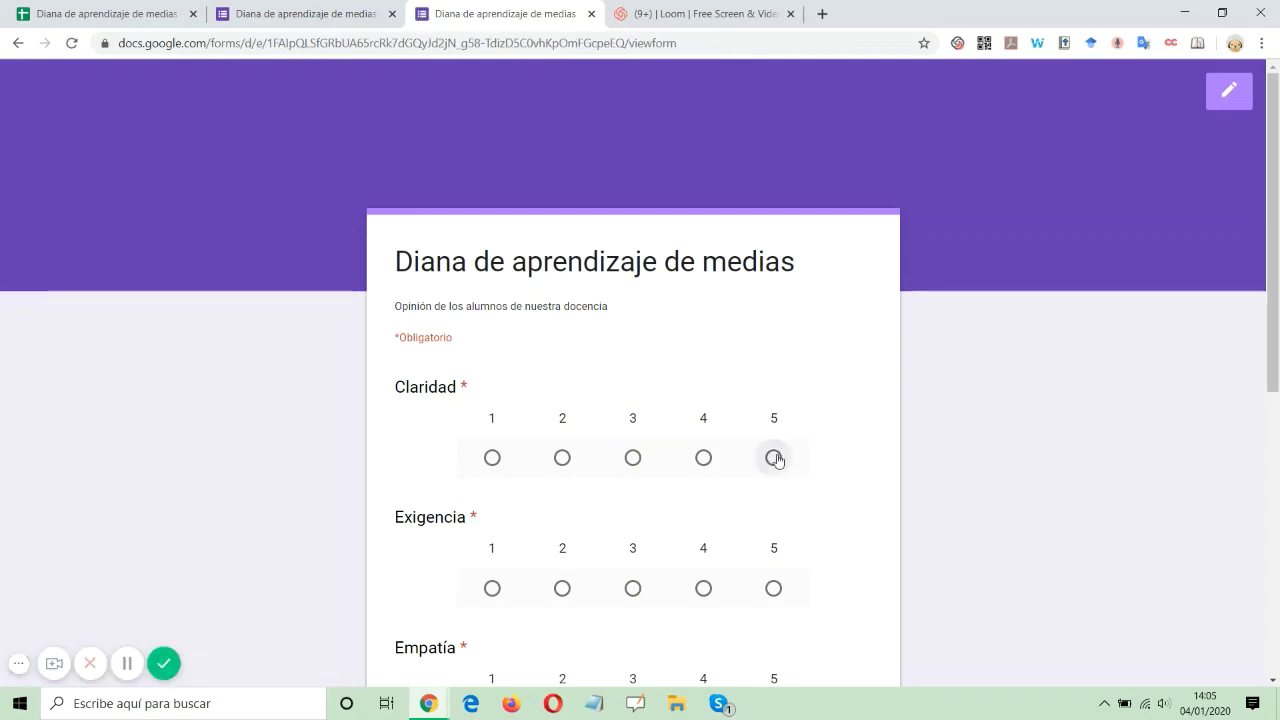
pyautogui.click(775, 589)
pyautogui.scroll(-5, 1277, 280)
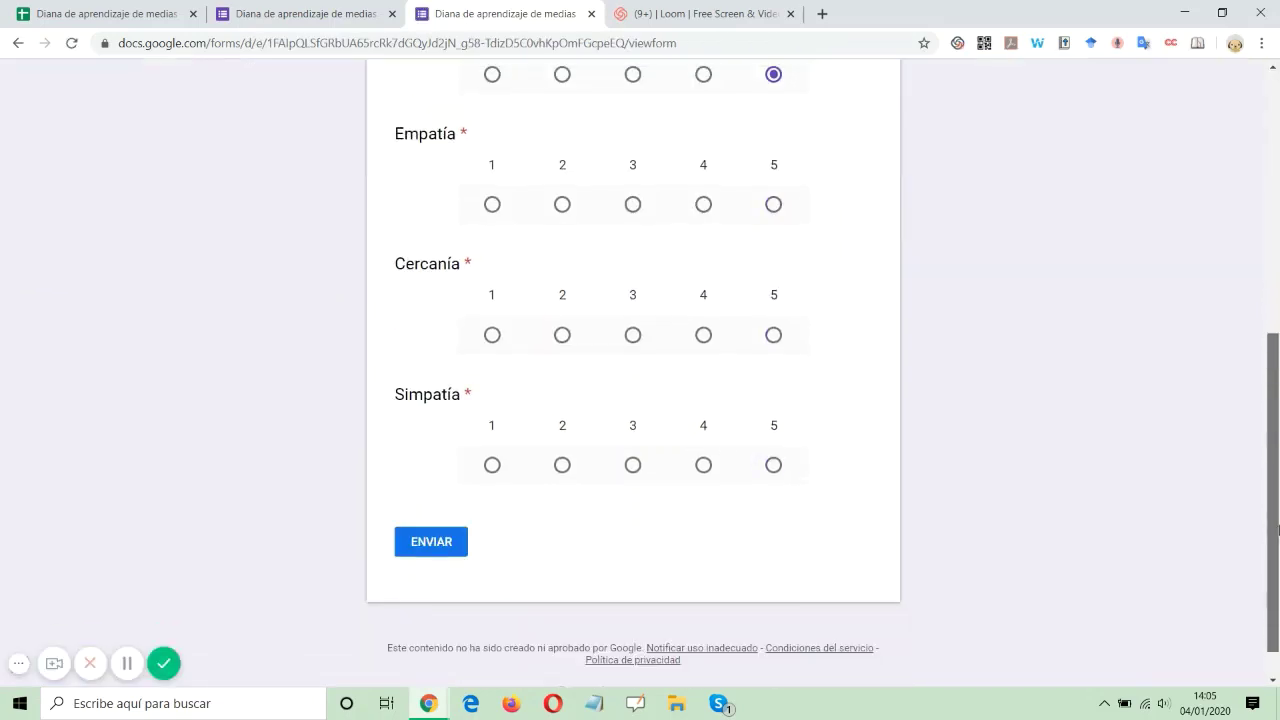
pyautogui.click(774, 200)
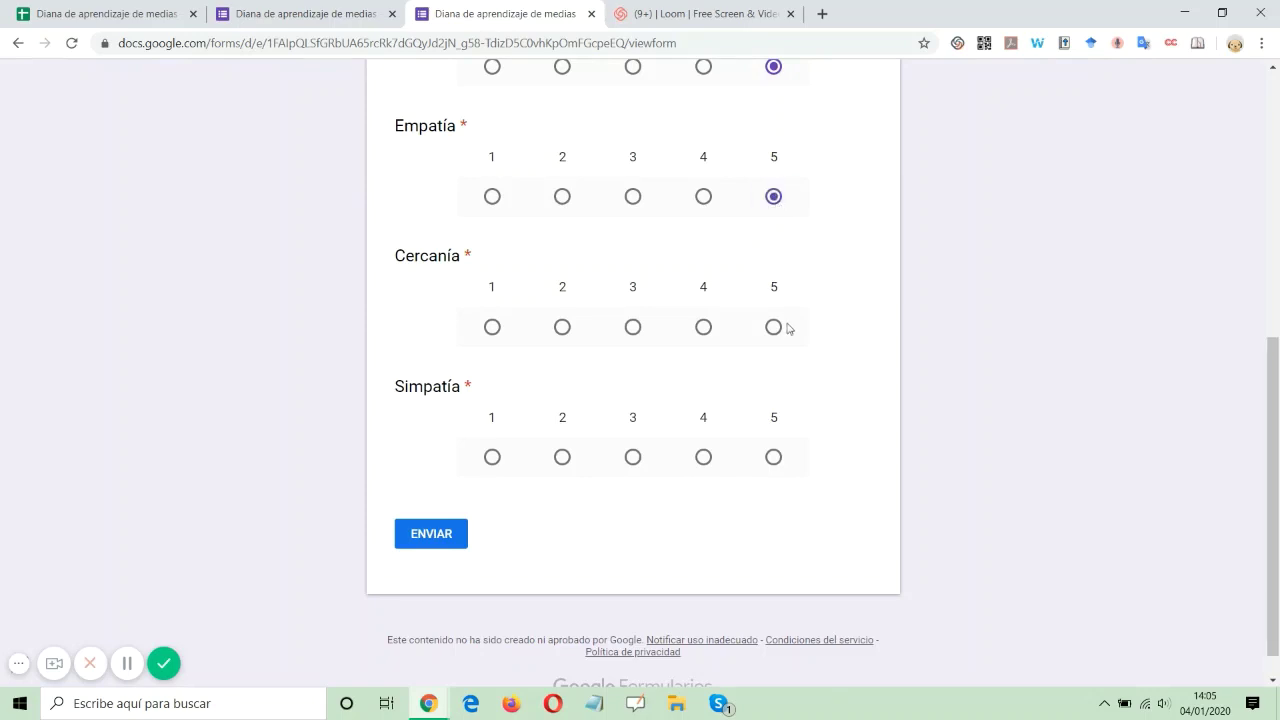
pyautogui.click(773, 330)
pyautogui.click(774, 456)
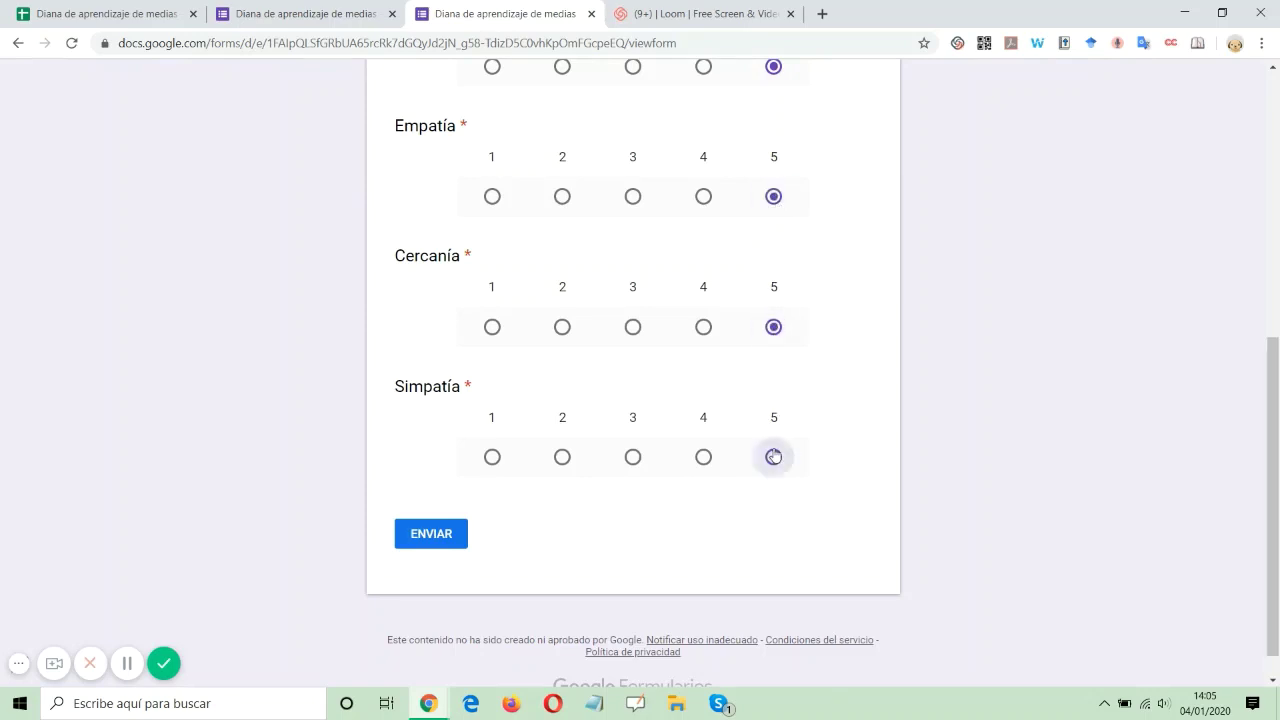
pyautogui.click(406, 530)
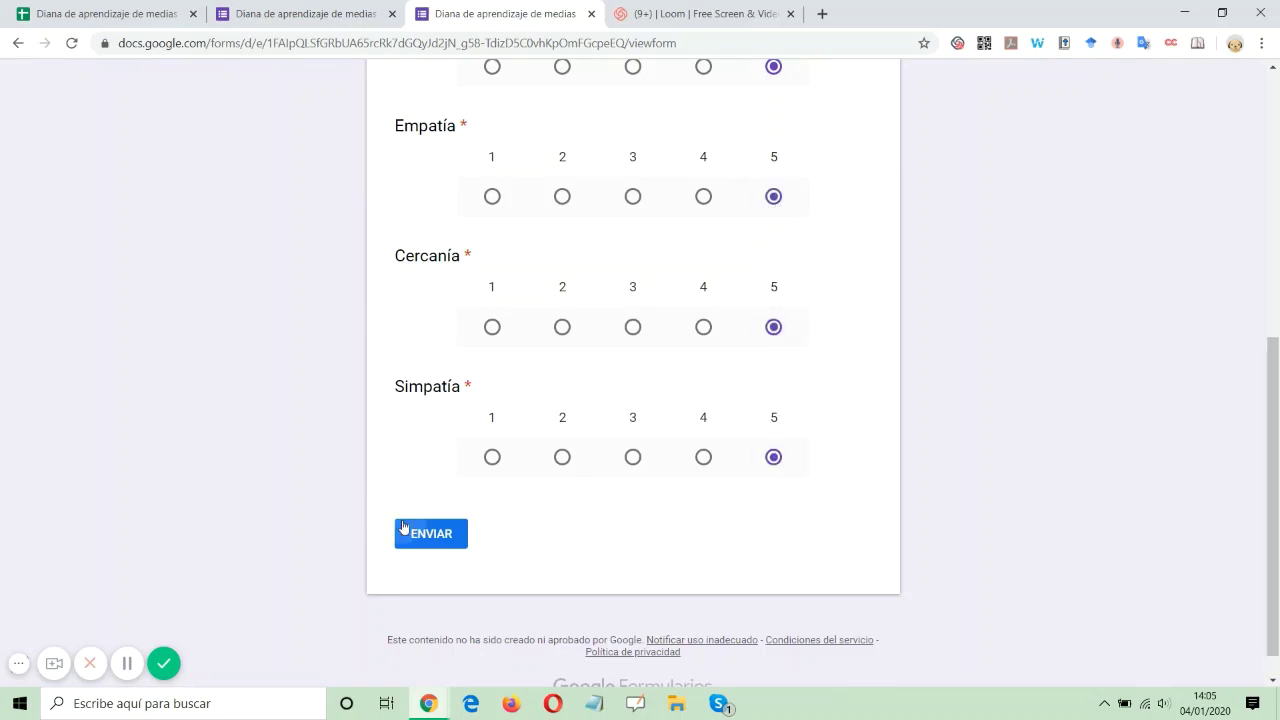
pyautogui.click(79, 27)
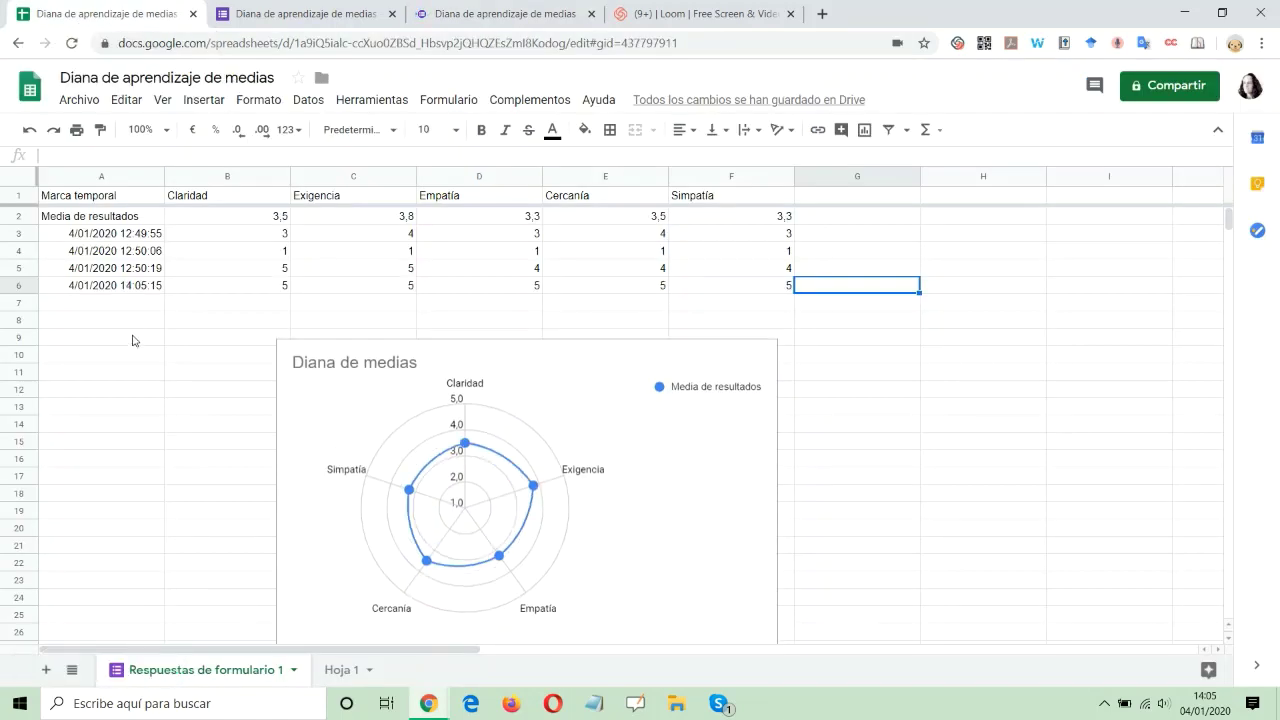